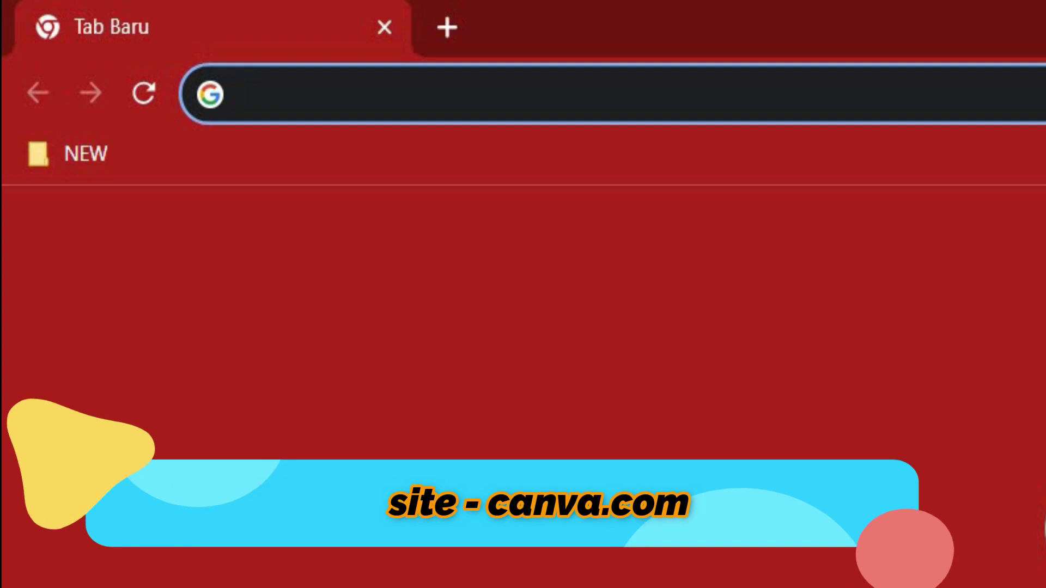
Step: Open the website canva.com in the browser
type("canva")
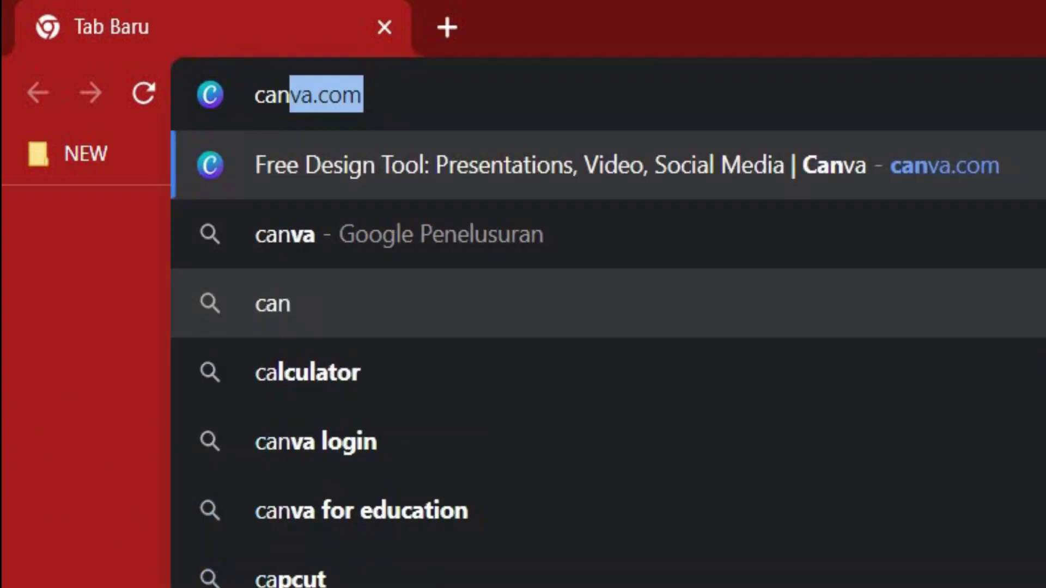
type(".com")
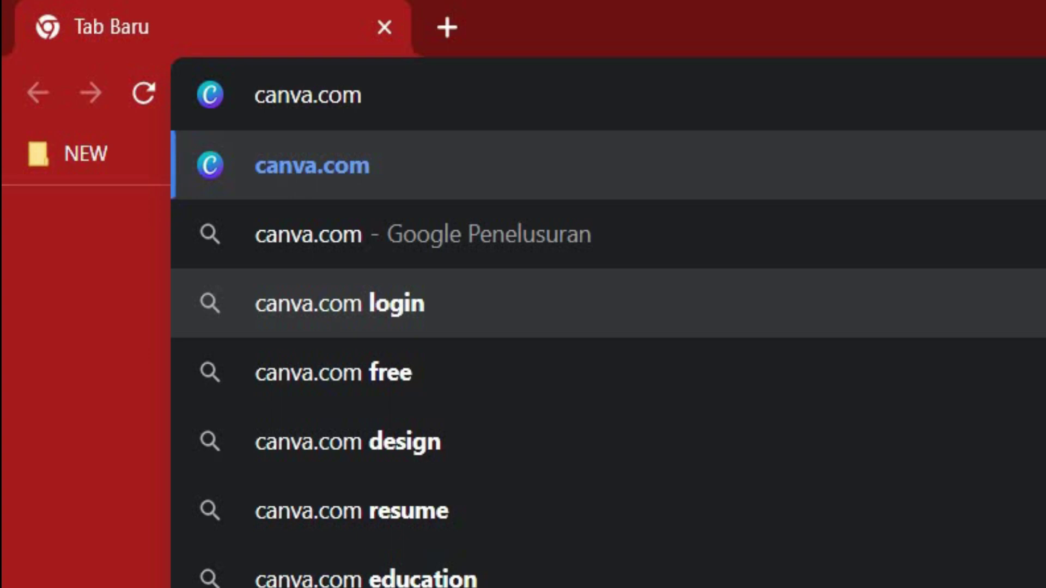
key("Return")
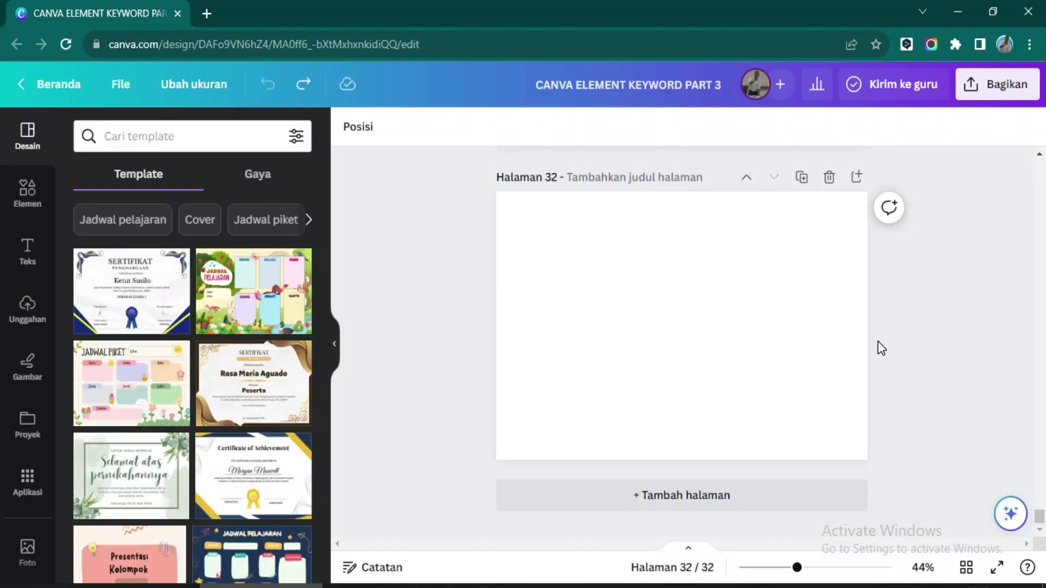
Step: Search the elements library for "set:nAFk032Pr94" and show all of its graphics results
scroll(878, 346, "up", 3)
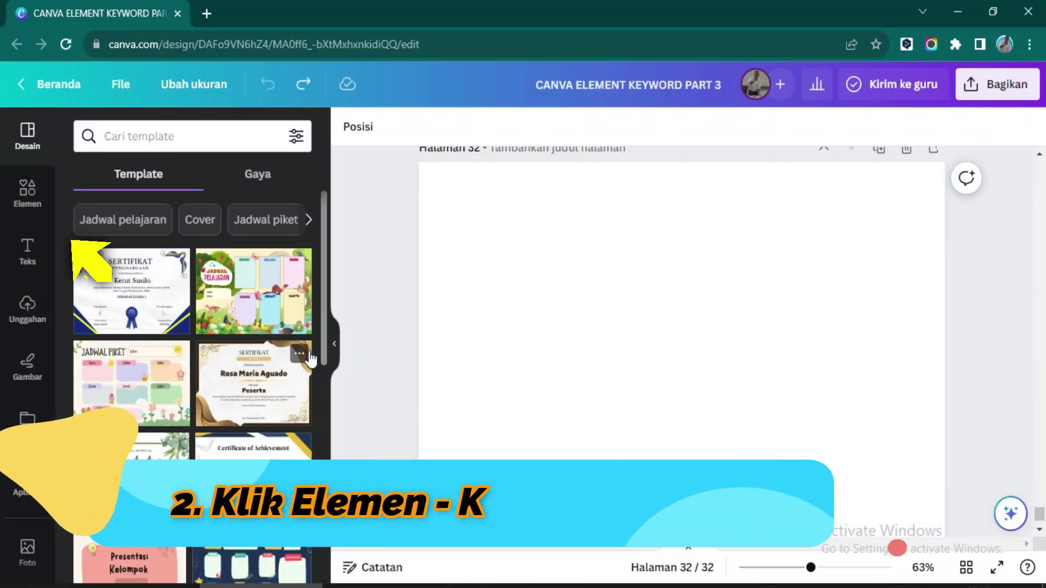
left_click(23, 199)
left_click(161, 136)
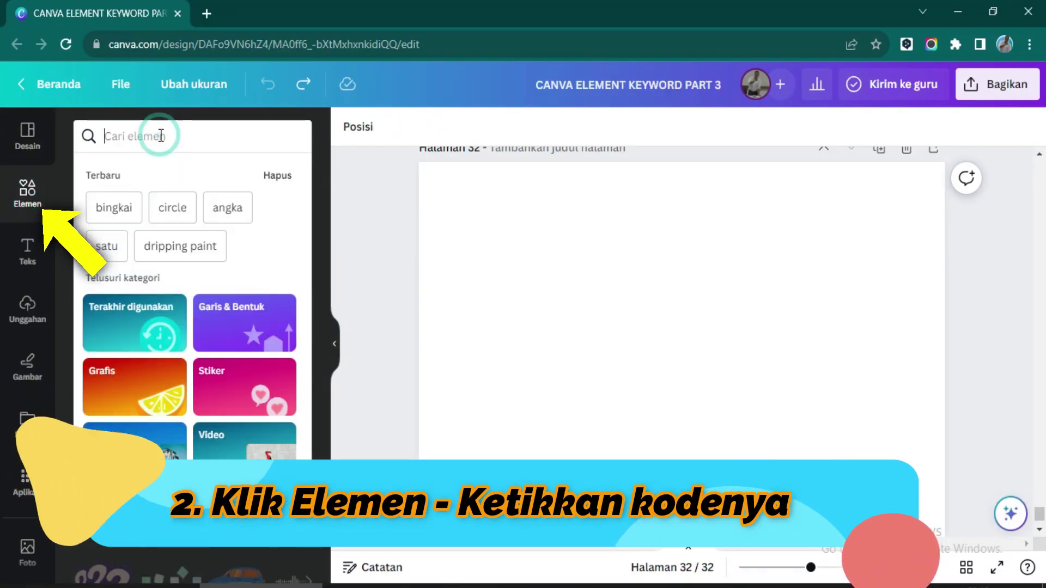
type("set:nA")
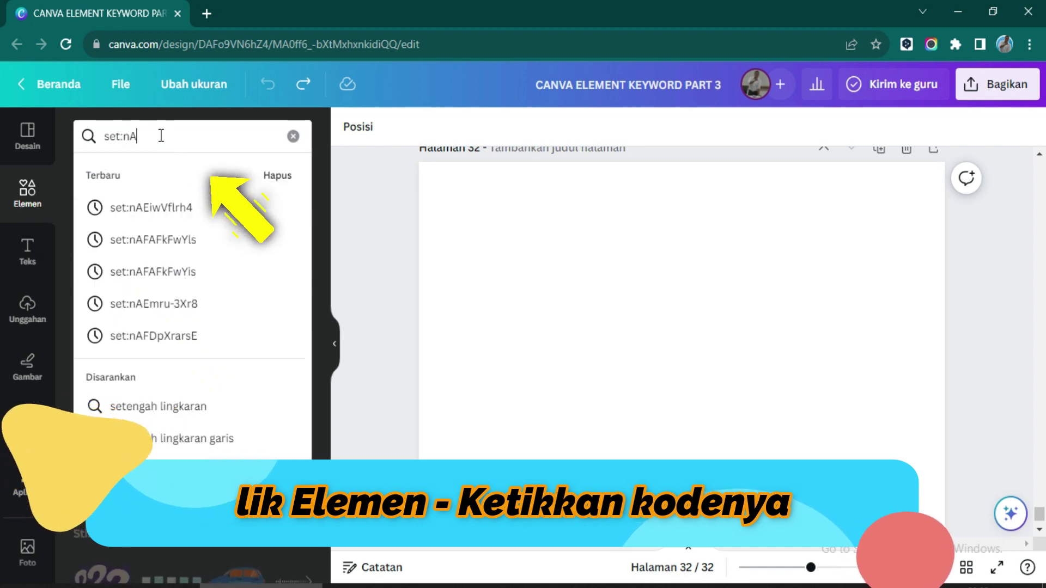
type("Fk0")
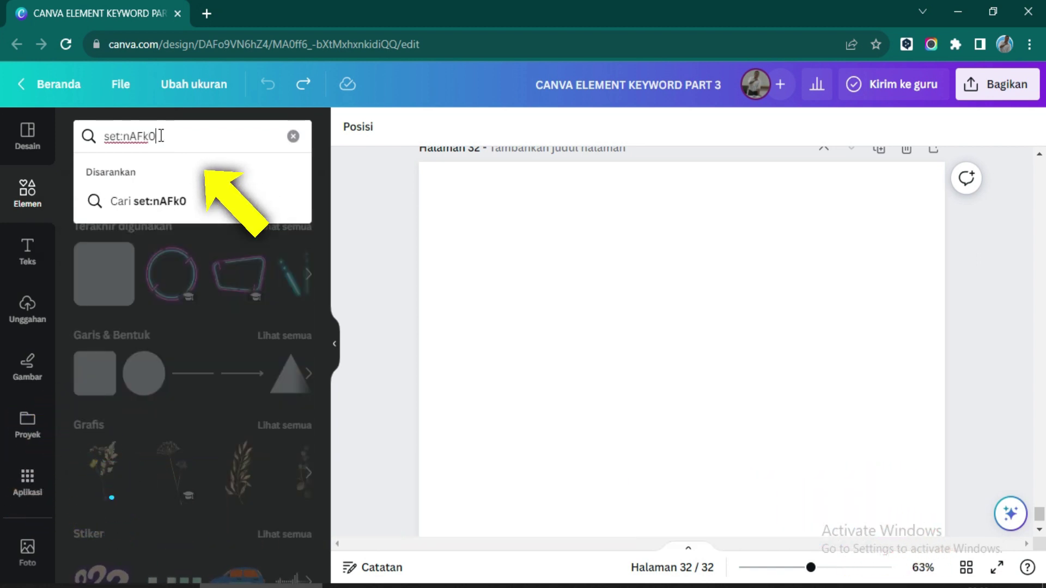
type("32Pr94")
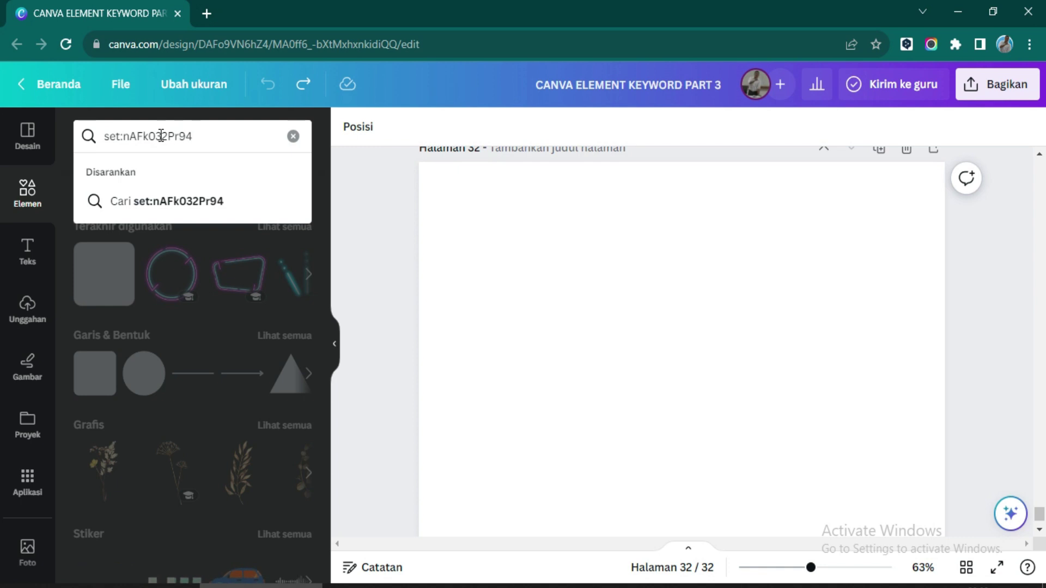
key("Return")
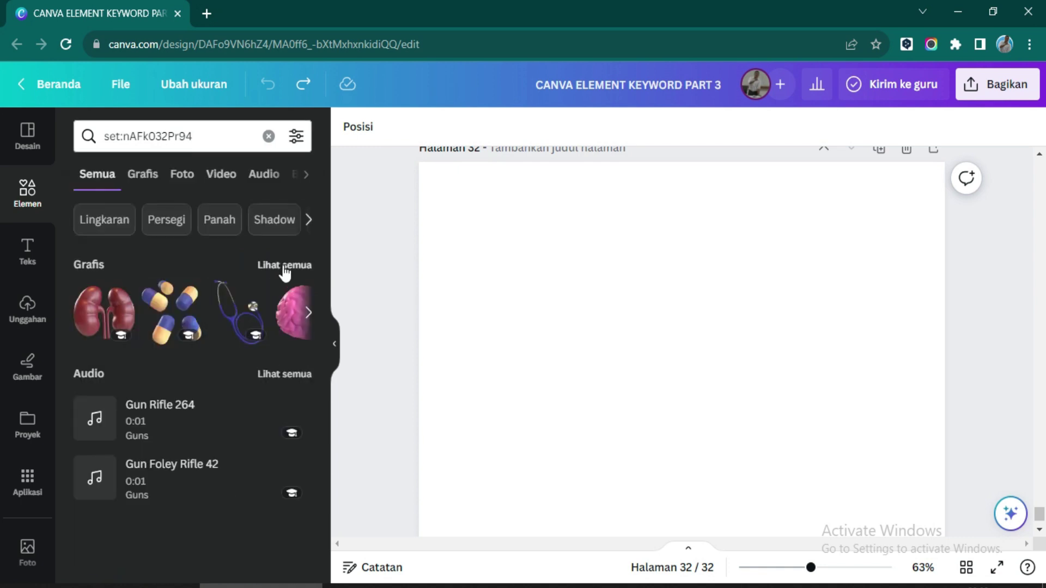
left_click(284, 267)
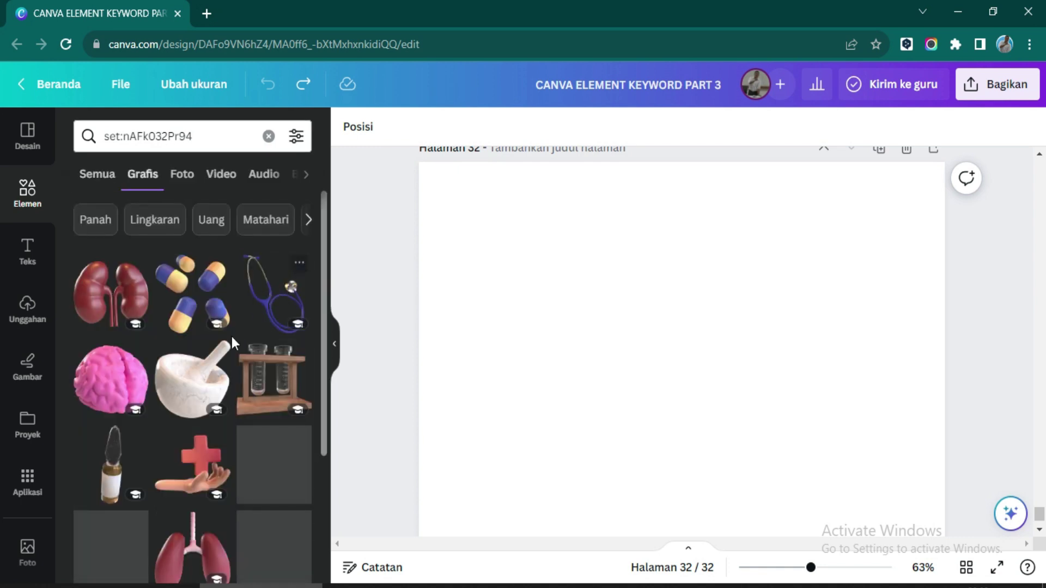
Step: Add the pills, kidneys and test tube rack graphics to page 32, scaled down in a row across its upper half
left_click(192, 293)
left_click_drag(801, 203, 658, 375)
left_click_drag(620, 385, 520, 188)
left_click(111, 292)
left_click_drag(857, 201, 665, 364)
left_click_drag(591, 436, 675, 229)
left_click(274, 379)
left_click_drag(845, 201, 904, 210)
Step: Add the crutch and green face mask graphics side by side beneath the upper row on page 32, resizing both to fit
scroll(178, 436, "down", 4)
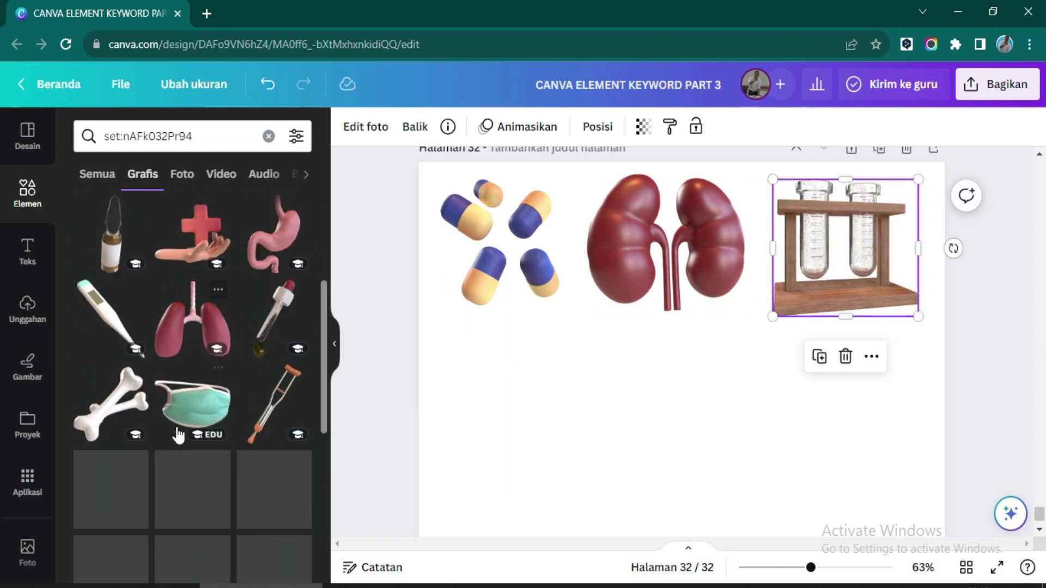
left_click(275, 399)
left_click_drag(782, 199, 694, 338)
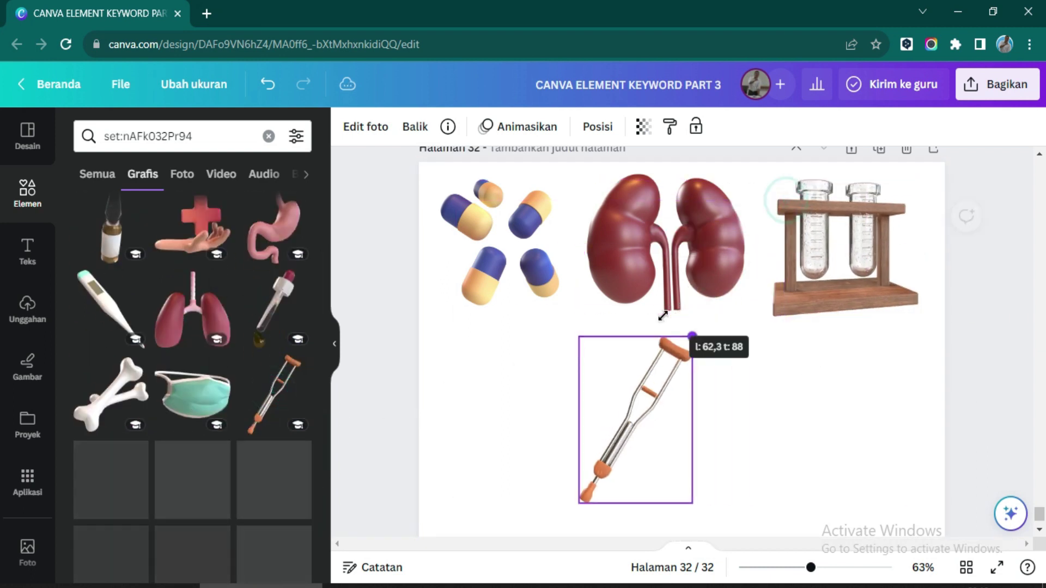
left_click_drag(636, 420, 503, 421)
left_click(185, 395)
left_click_drag(911, 205, 675, 357)
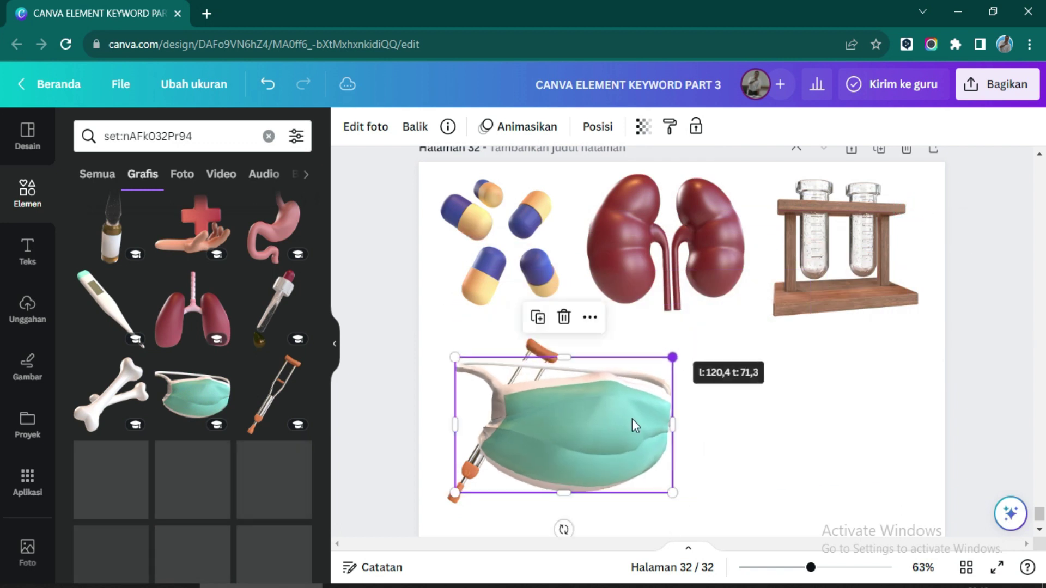
left_click_drag(632, 420, 733, 423)
left_click_drag(806, 476, 894, 491)
left_click(905, 169)
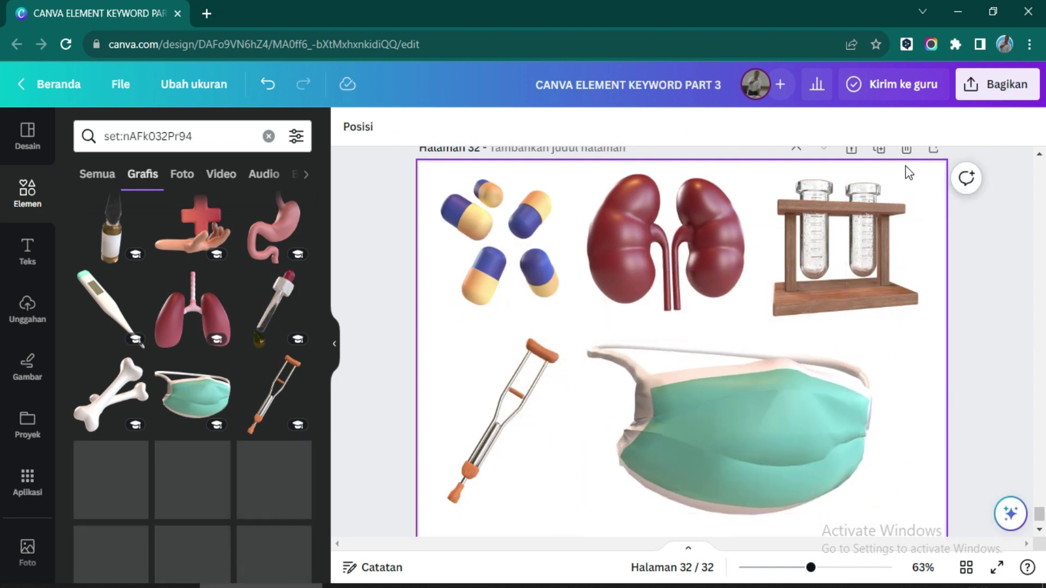
Step: Add a blank page after page 32 and search the graphics for "set:nAFR4p8q3J4"
left_click(934, 153)
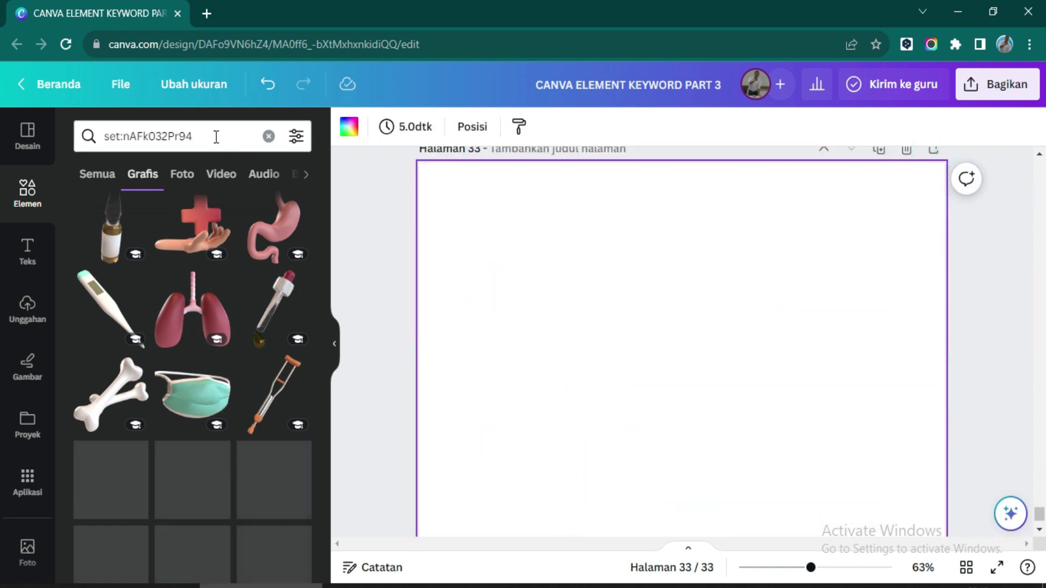
left_click_drag(217, 137, 176, 136)
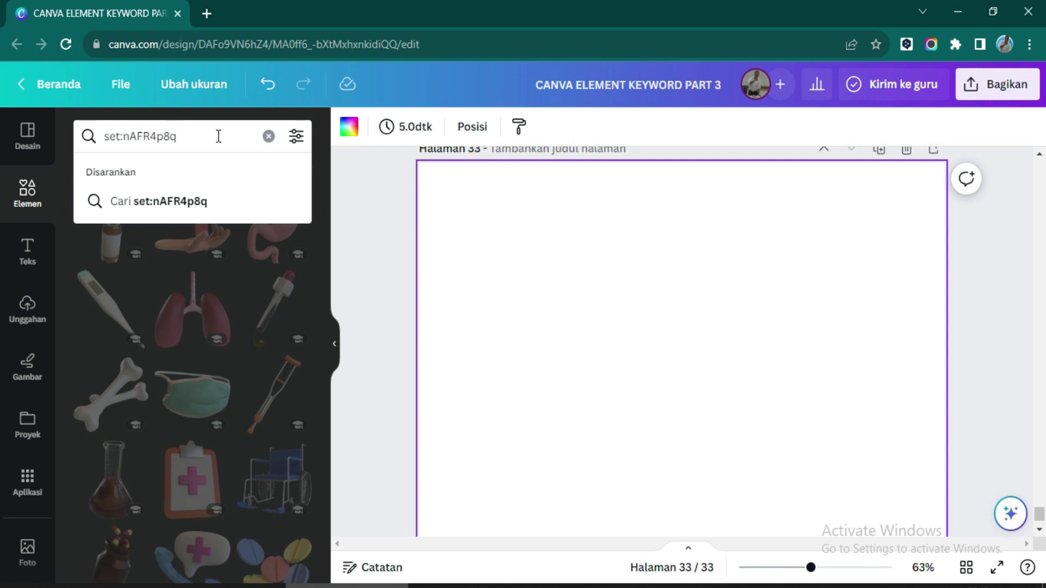
key("Return")
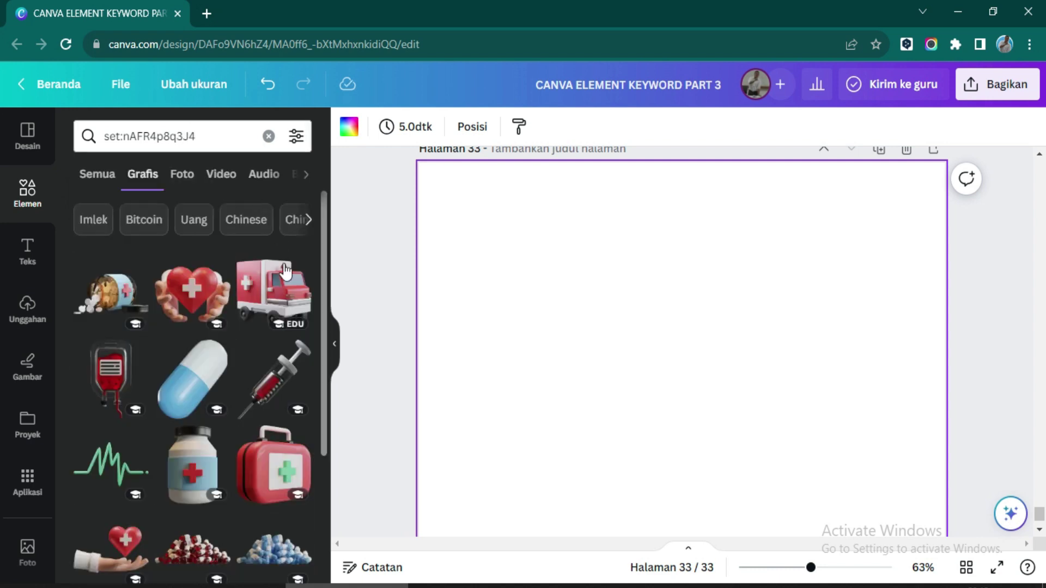
Step: Add the ambulance, medicine bottle and red first-aid kit graphics to page 33, scaled down in a row across its upper half
left_click(271, 293)
left_click_drag(844, 203, 670, 329)
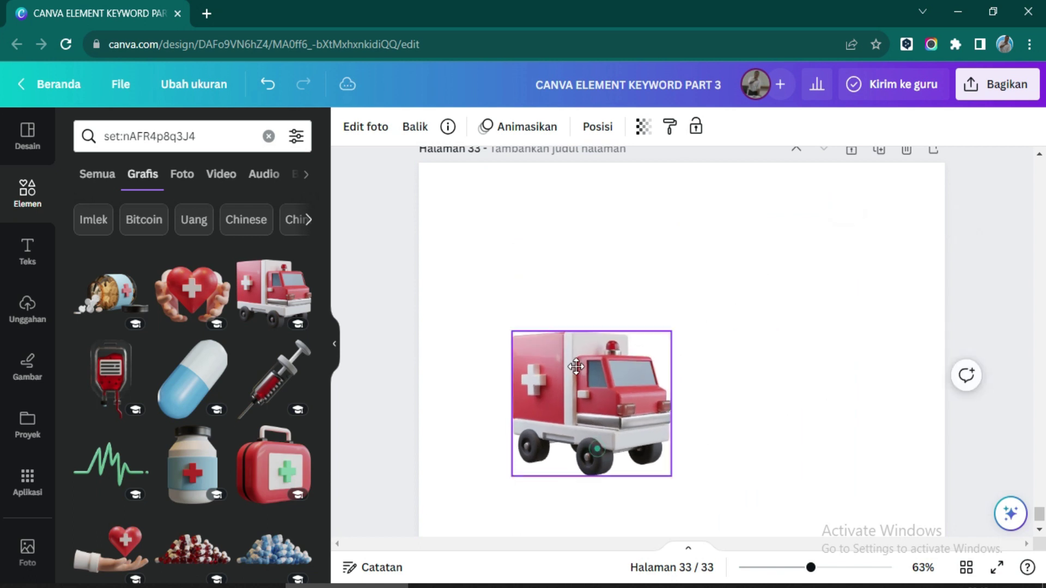
left_click_drag(591, 403, 524, 257)
left_click(192, 463)
left_click_drag(777, 202, 693, 329)
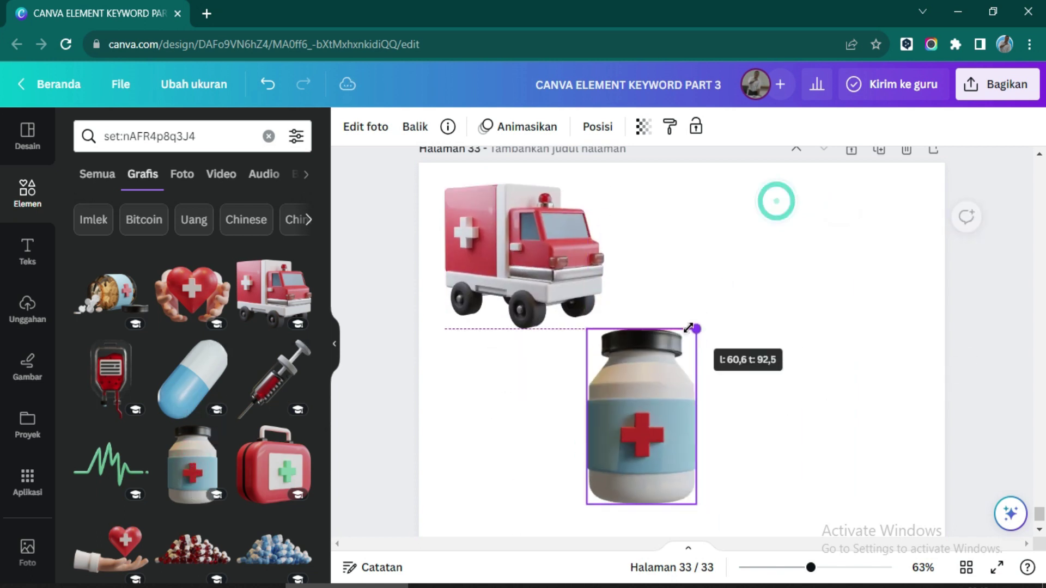
left_click_drag(654, 436, 705, 295)
left_click_drag(747, 186, 691, 244)
left_click(274, 465)
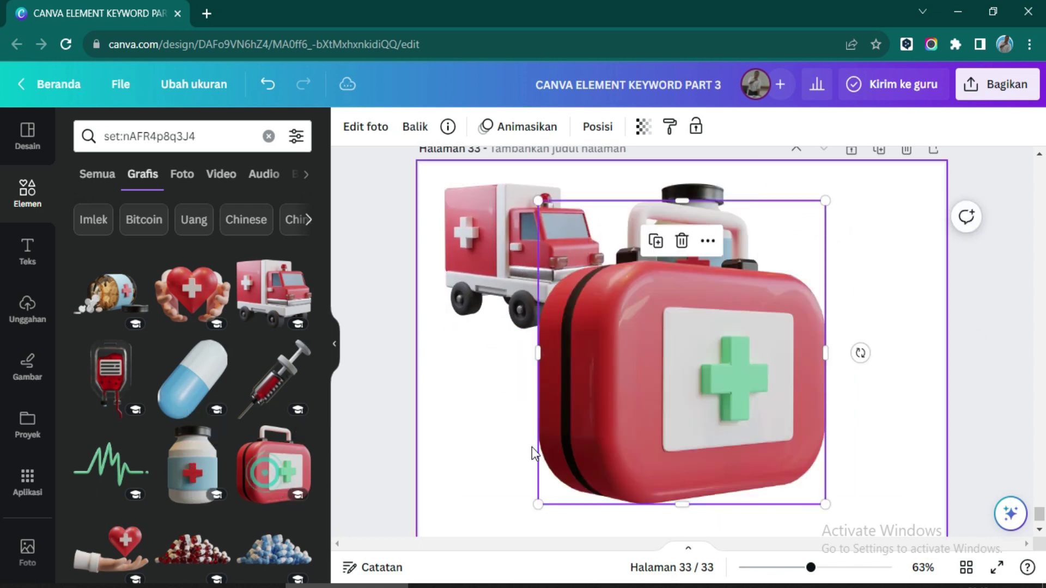
left_click_drag(822, 201, 932, 180)
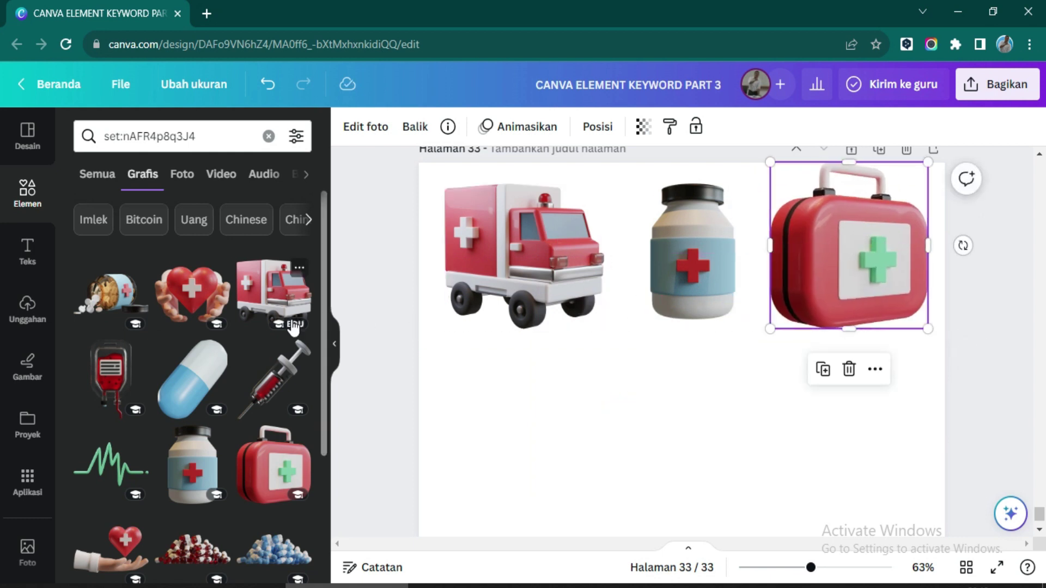
Step: Add the heart-rate phone and blue syringe graphics to page 33, scaled down and placed side by side beneath the upper row
scroll(228, 410, "down", 4)
scroll(228, 410, "down", 8)
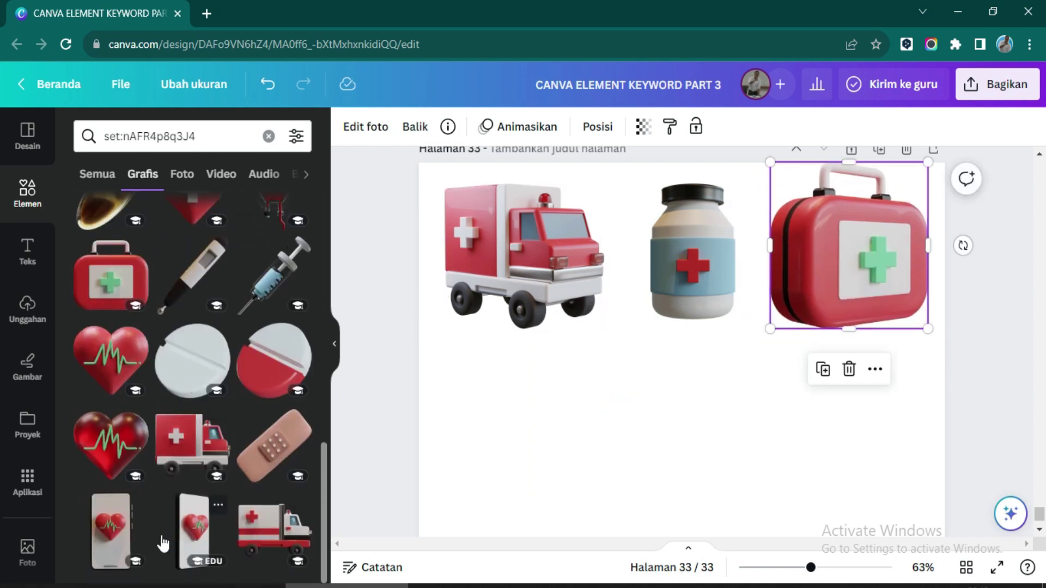
left_click(111, 531)
left_click_drag(733, 221, 506, 398)
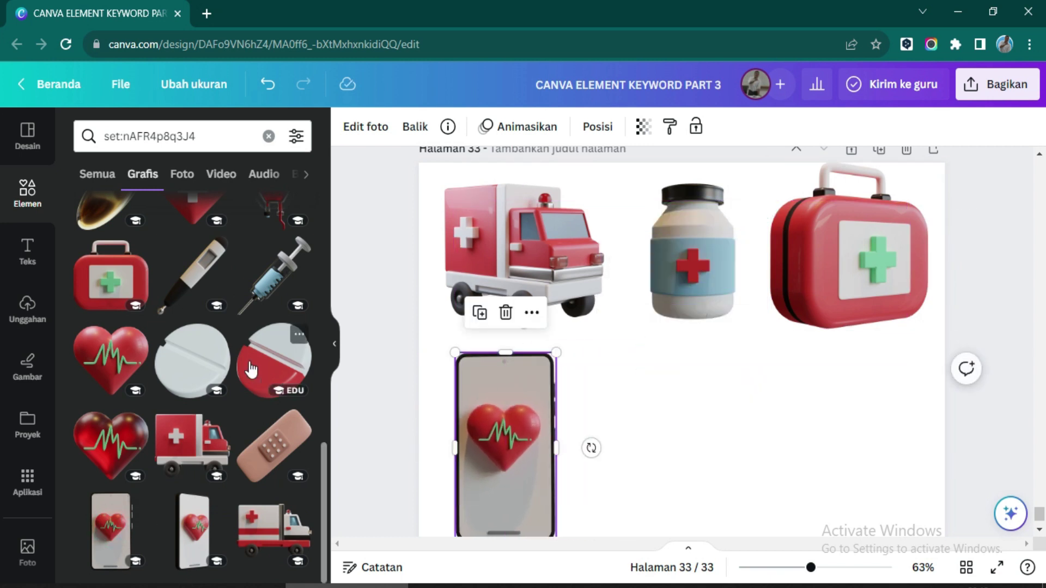
left_click(274, 275)
left_click_drag(822, 203, 703, 327)
left_click_drag(561, 381, 646, 391)
left_click(908, 402)
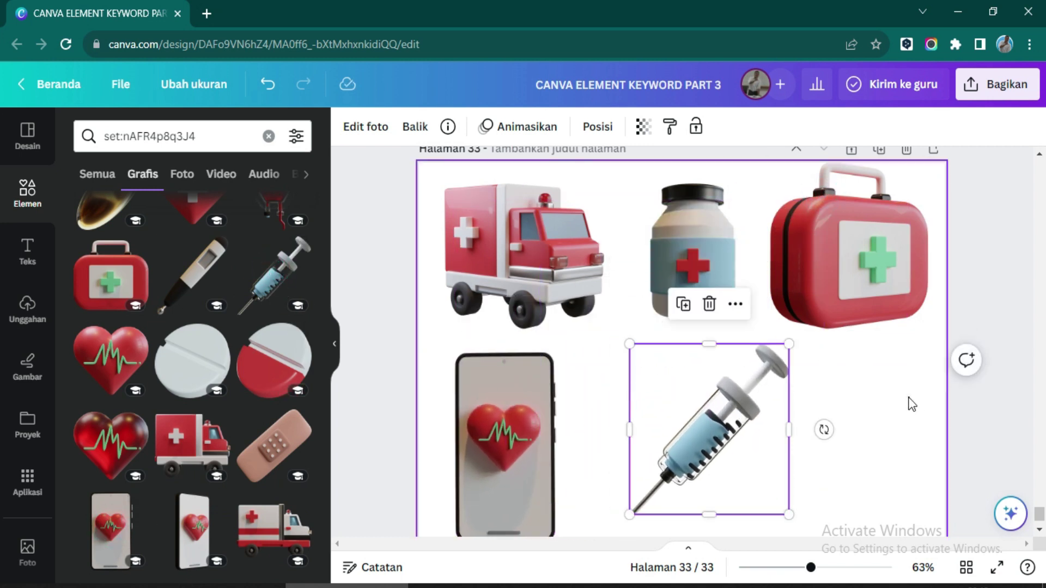
Step: Add a new blank page after page 33
left_click(213, 135)
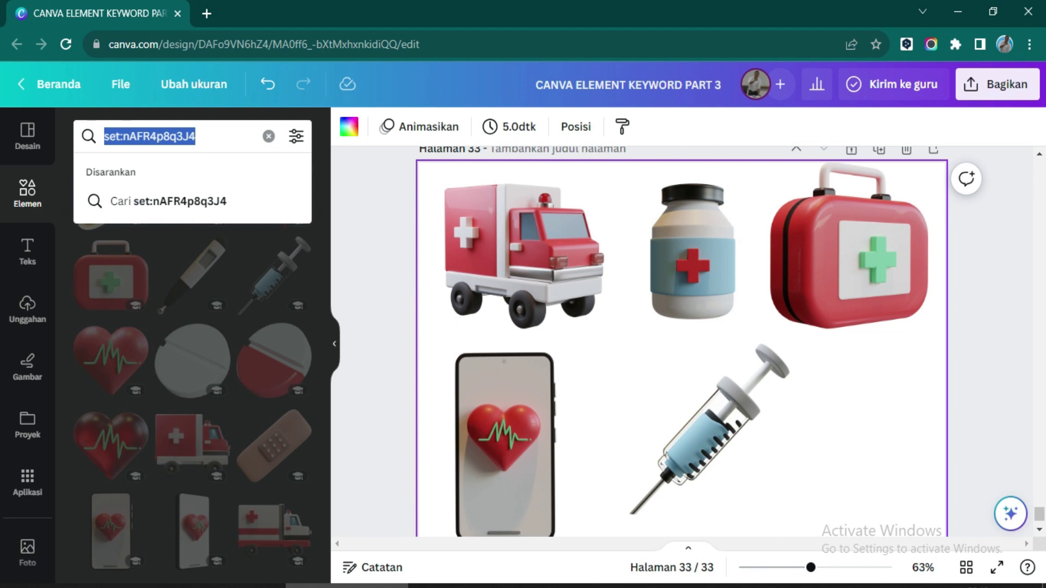
key("alt+Tab")
left_click(910, 403)
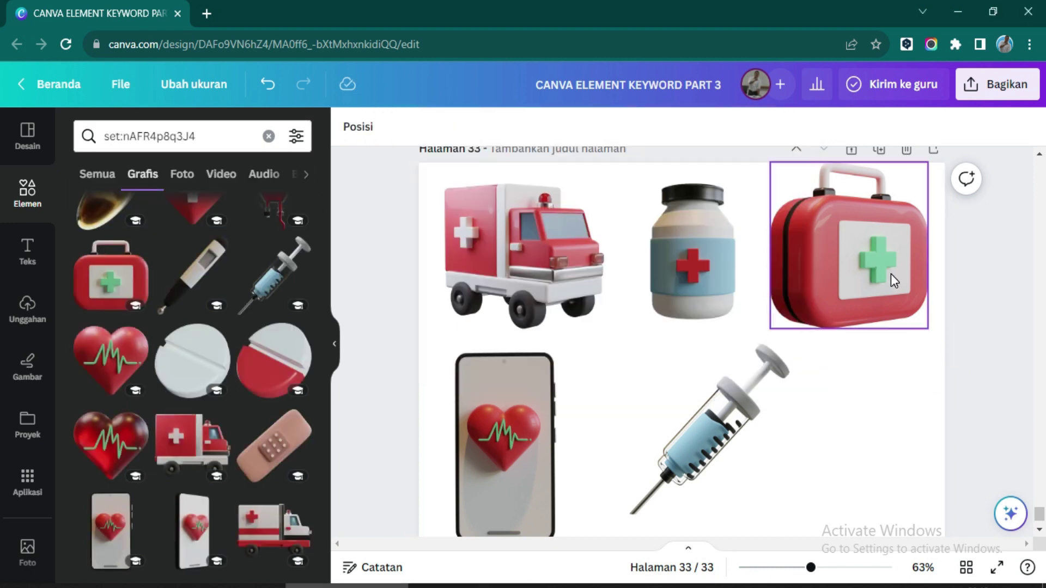
left_click(934, 300)
key("ctrl+Return")
key("ctrl+Return")
Step: Replace the element search code with "set:nAFHmjhhiE8" and run the graphics search
left_click(217, 136)
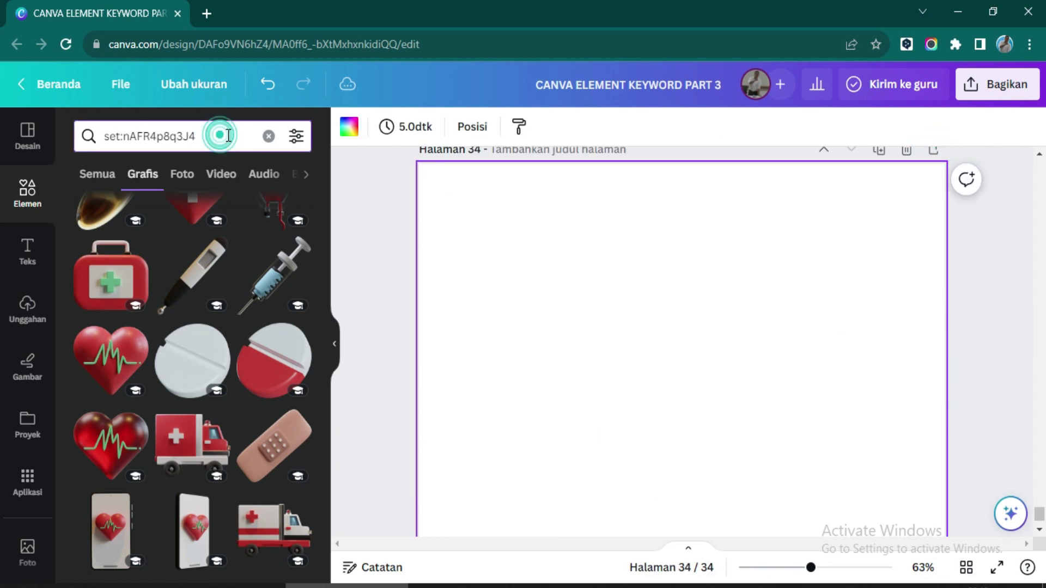
key("BackSpace")
key("BackSpace")
key("BackSpace")
key("BackSpace")
key("BackSpace")
key("BackSpace")
key("BackSpace")
key("BackSpace")
type("HmjhhiE")
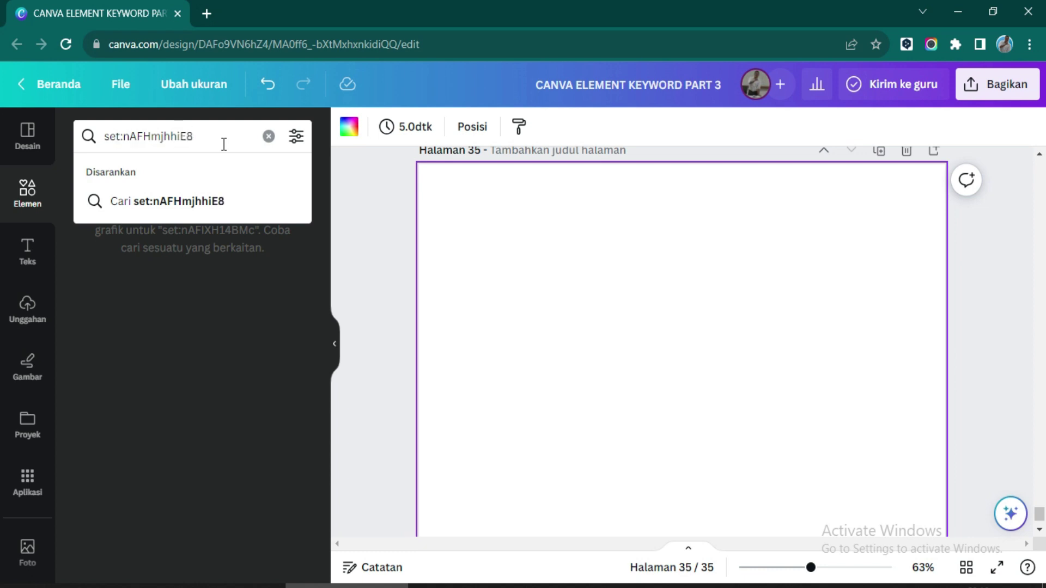
key("Return")
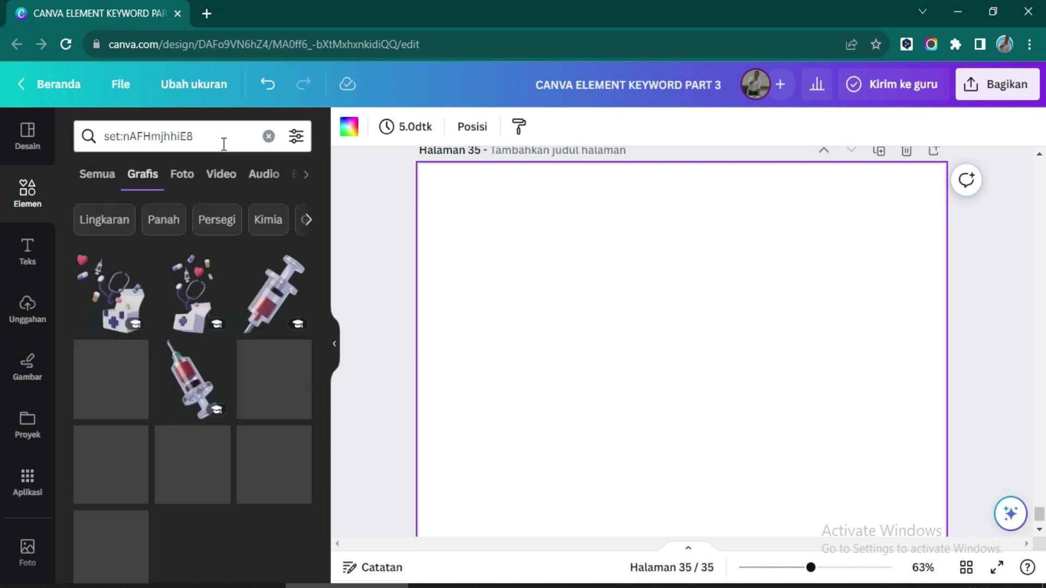
Step: Add the medical box with stethoscope and the scattered pills graphics to page 35, scaled down side by side in its upper half
left_click(126, 321)
left_click_drag(813, 198, 710, 319)
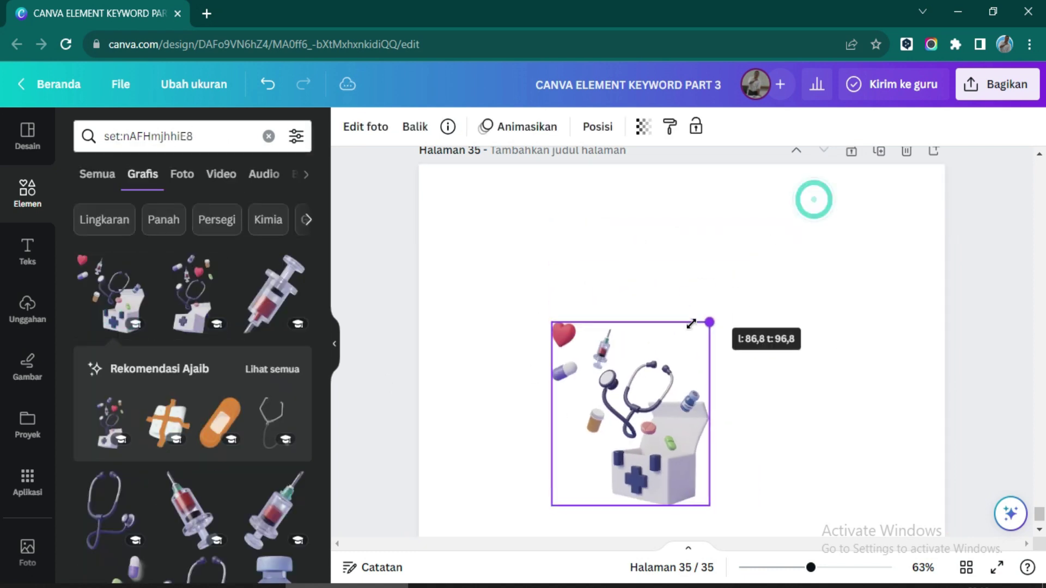
left_click_drag(626, 381, 475, 266)
scroll(204, 431, "down", 3)
left_click(125, 456)
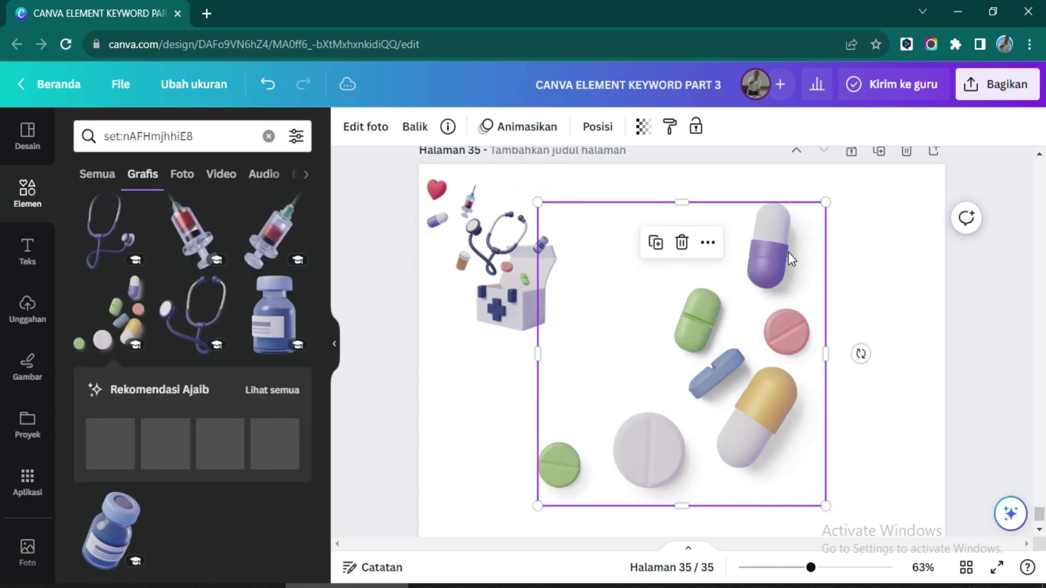
left_click_drag(823, 203, 682, 354)
left_click_drag(609, 430, 726, 251)
Step: Add the orange pill bottle and tilted blue vial graphics to page 35, scaled down side by side in its lower half
left_click(265, 466)
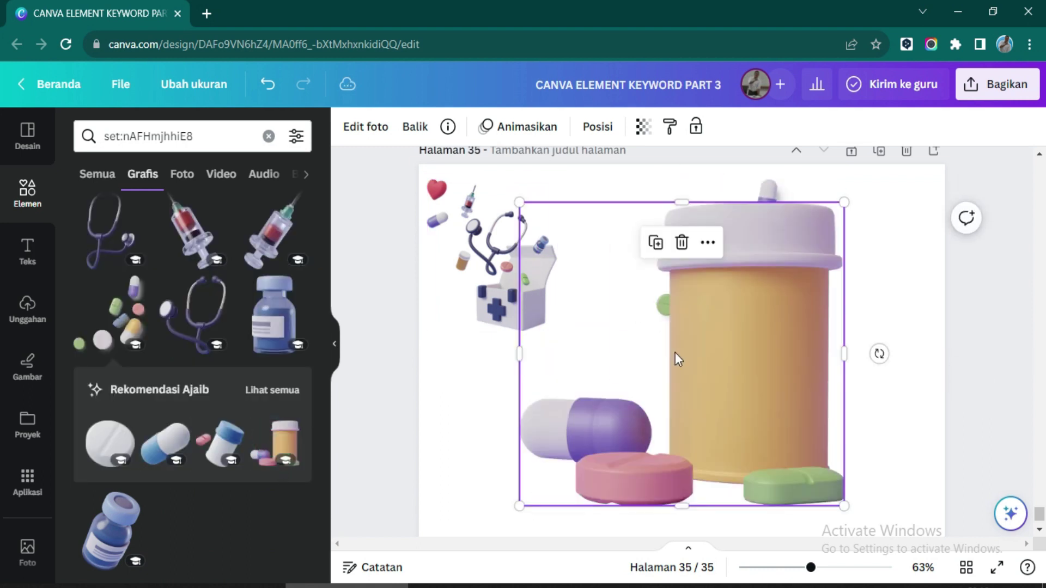
left_click_drag(840, 206, 664, 366)
left_click_drag(608, 416, 545, 420)
left_click(112, 531)
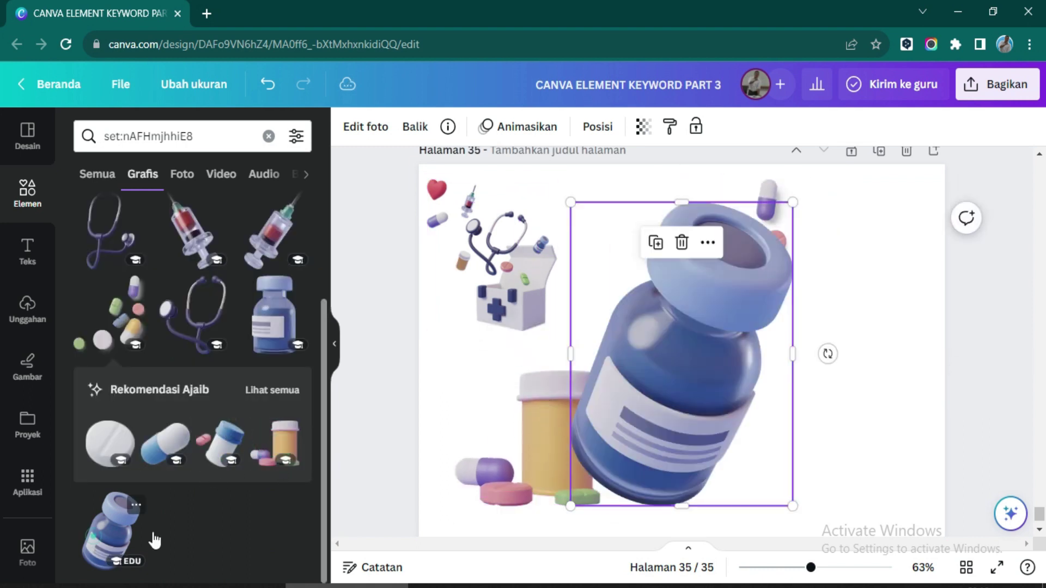
left_click_drag(794, 202, 675, 355)
left_click_drag(579, 404, 691, 406)
left_click(389, 274)
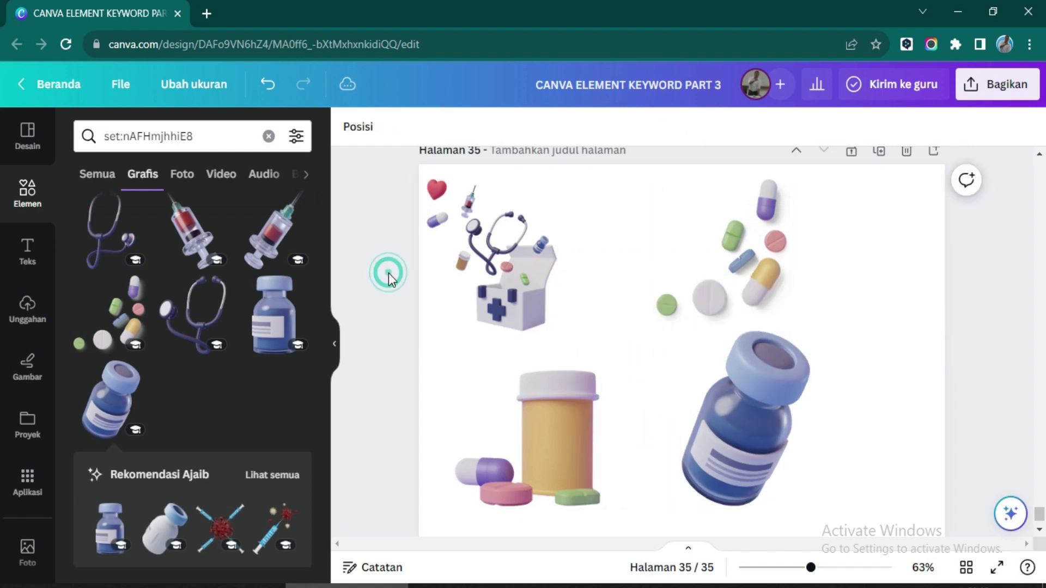
Step: Add a new blank page after page 35
left_click(933, 151)
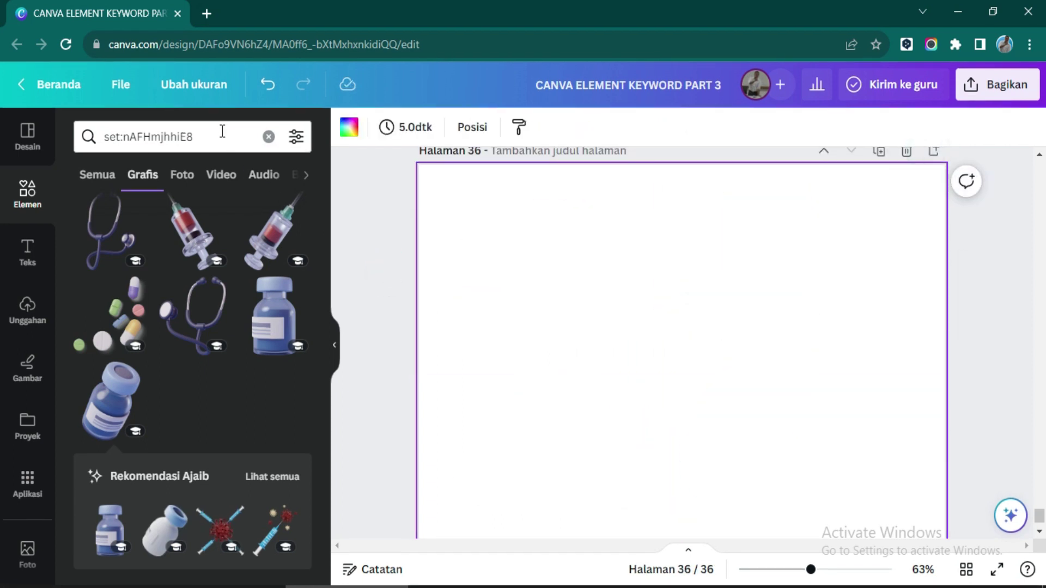
Step: Replace the element search code with "set:nAFcVBwUYaA" and run the graphics search
double_click(201, 133)
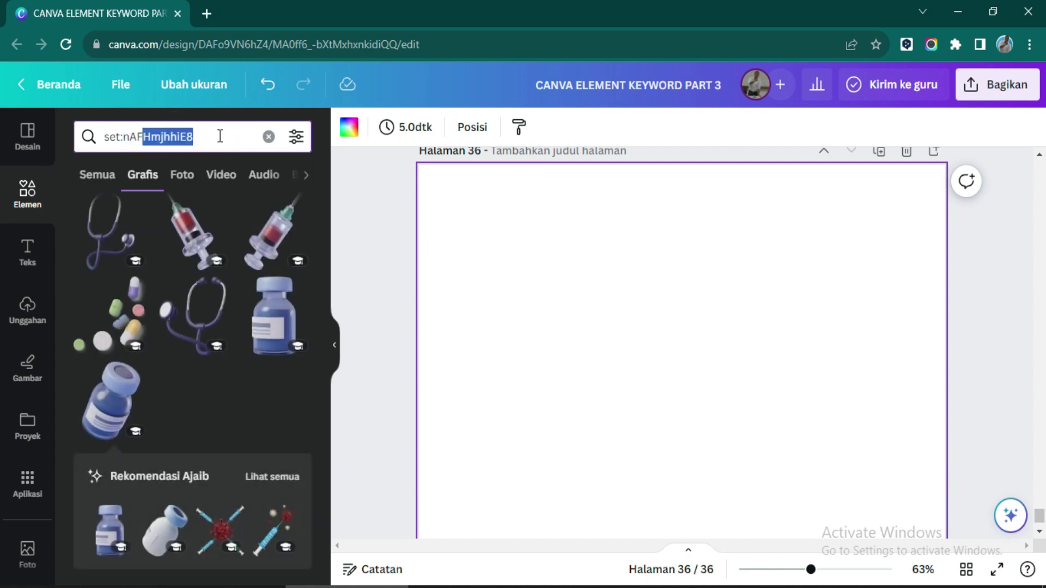
key("BackSpace")
type("cVBwUYaA")
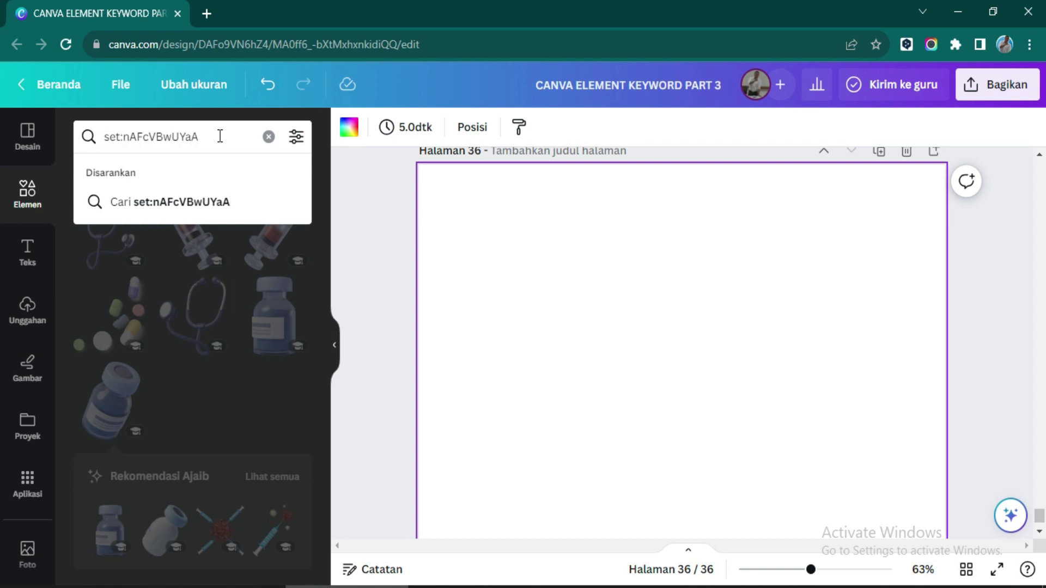
key("Return")
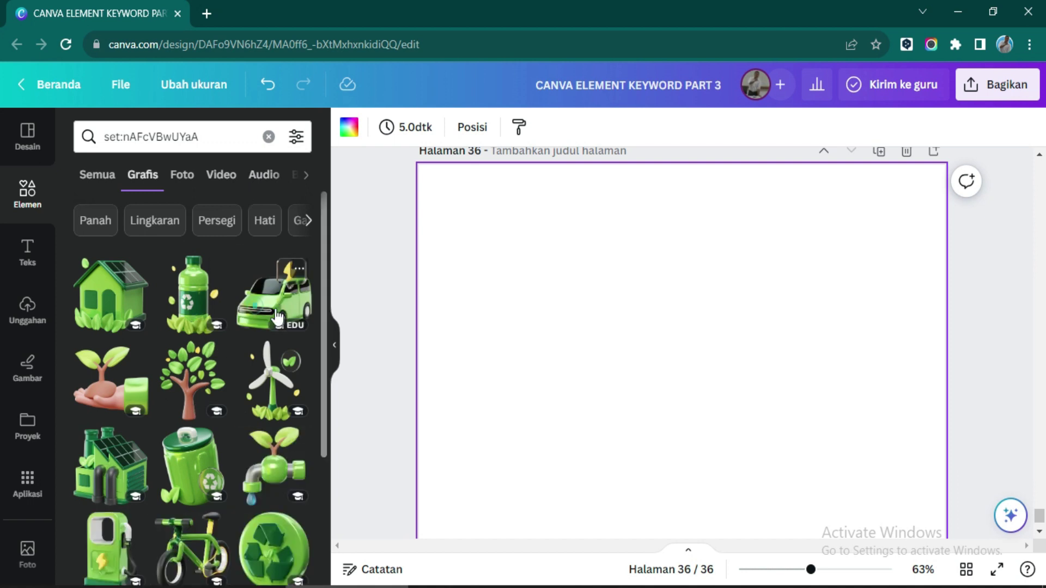
Step: Add the green electric car and solar-roof house graphics to page 36, scaled down side by side in its upper half
left_click(275, 302)
left_click_drag(839, 204, 564, 248)
left_click(109, 294)
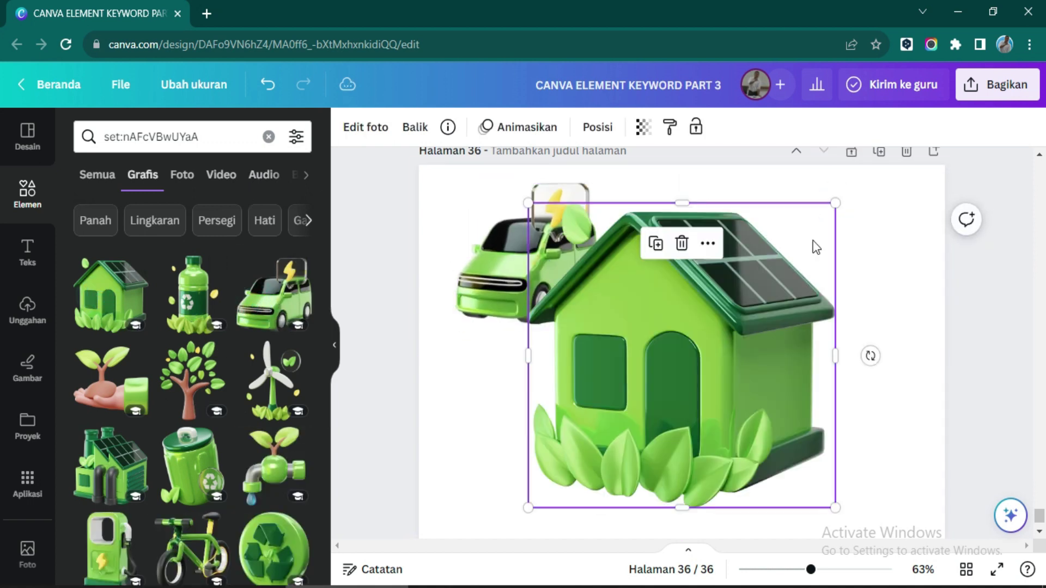
left_click_drag(833, 205, 694, 338)
left_click_drag(605, 431, 697, 242)
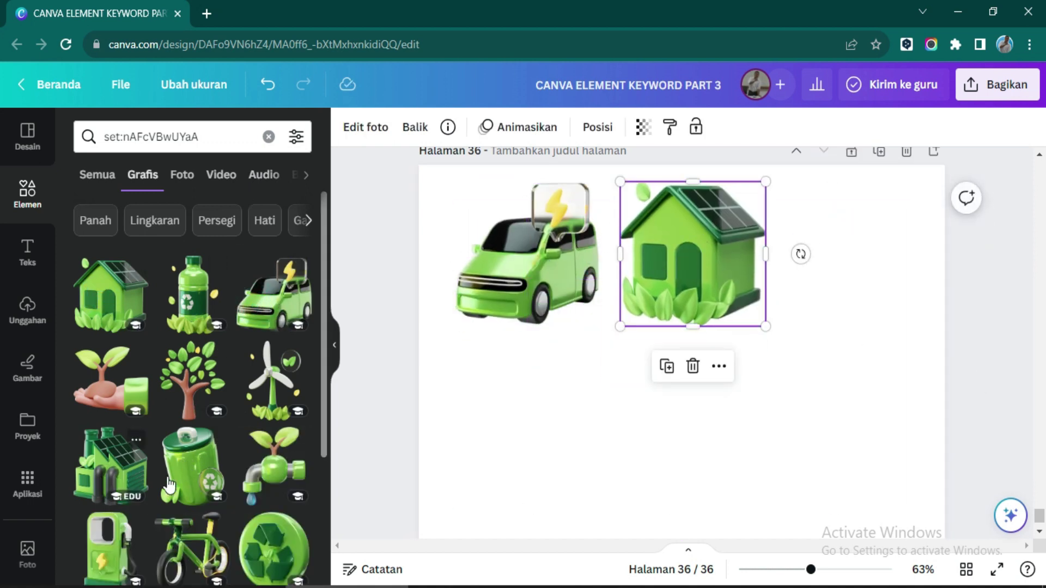
Step: Add the green bicycle graphic to page 36, scaled down beside the house in the upper row
scroll(169, 484, "down", 3)
left_click(192, 389)
left_click_drag(820, 222, 645, 367)
left_click_drag(595, 443, 695, 342)
Step: Add the leafy recycling globe and green footprint disc graphics to page 36, scaled down side by side in its lower half
scroll(184, 400, "down", 2)
left_click(199, 467)
left_click_drag(630, 391, 539, 392)
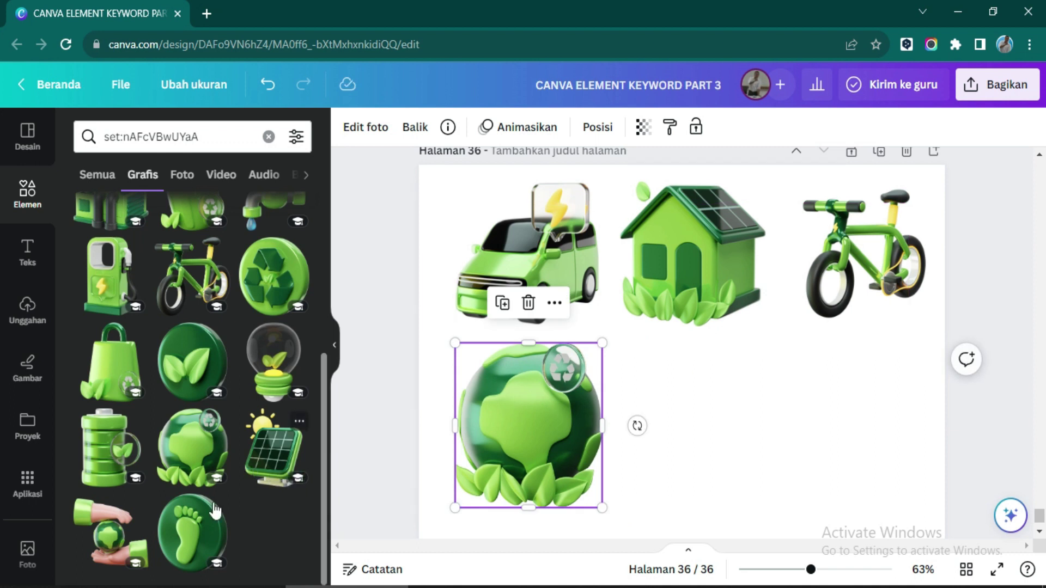
left_click(199, 537)
left_click_drag(811, 206, 736, 299)
left_click_drag(660, 381, 736, 404)
left_click(835, 390)
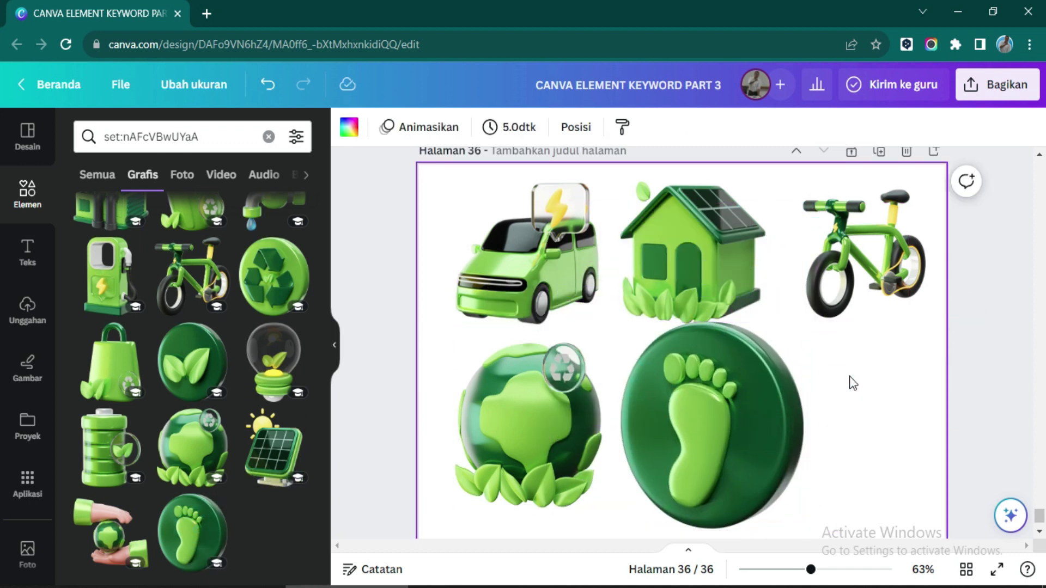
Step: Copy the set code "set:nAFcVBwUYaA" from the element search
triple_click(210, 138)
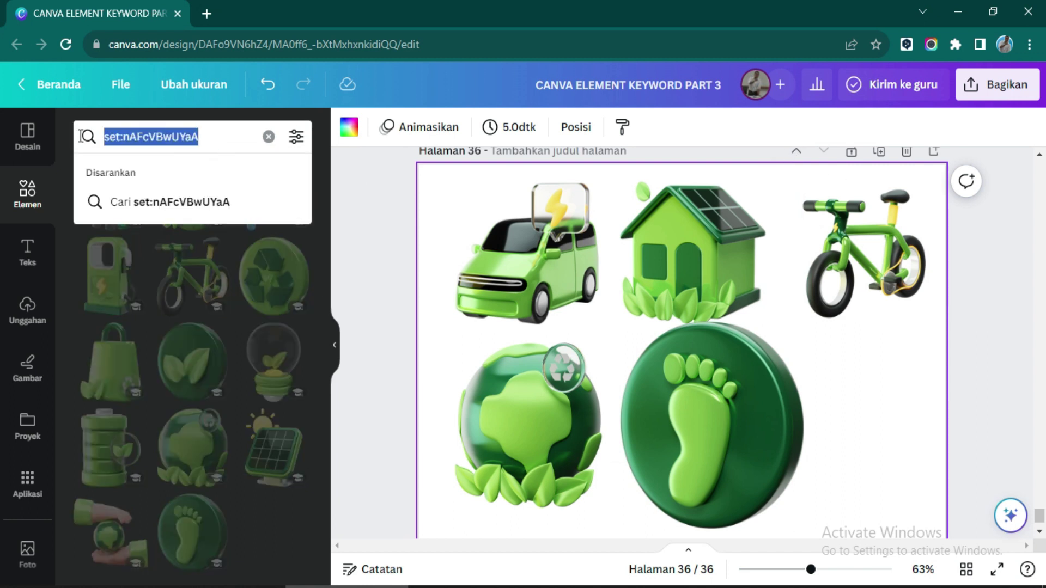
key("ctrl+c")
key("alt+Tab")
key("ctrl+v")
left_click(916, 369)
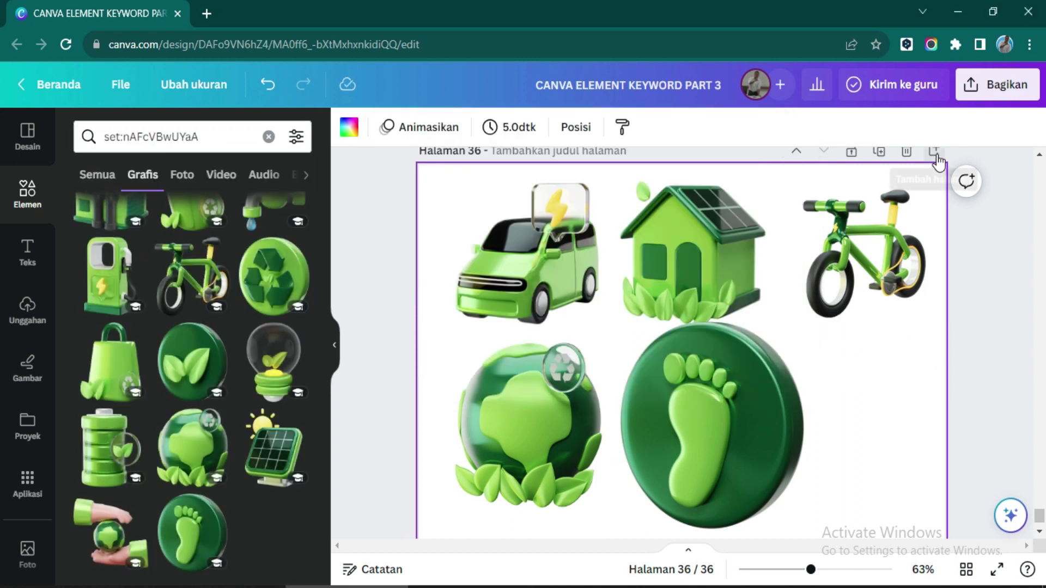
Step: Add a blank page after page 36, search the elements for "set:nAE8WM_zaN8" and show all its graphics
left_click(934, 153)
left_click(227, 135)
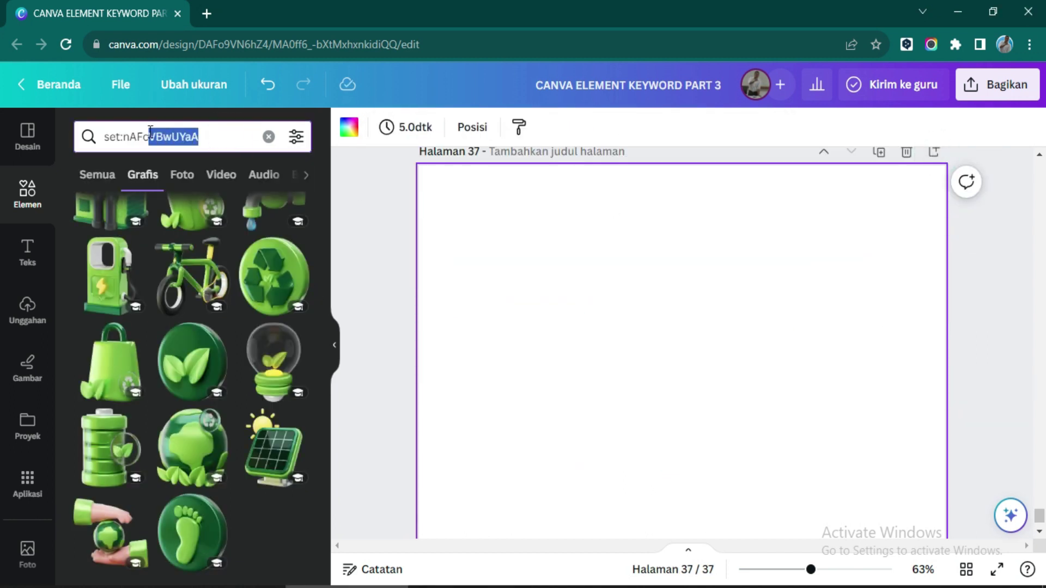
key("BackSpace")
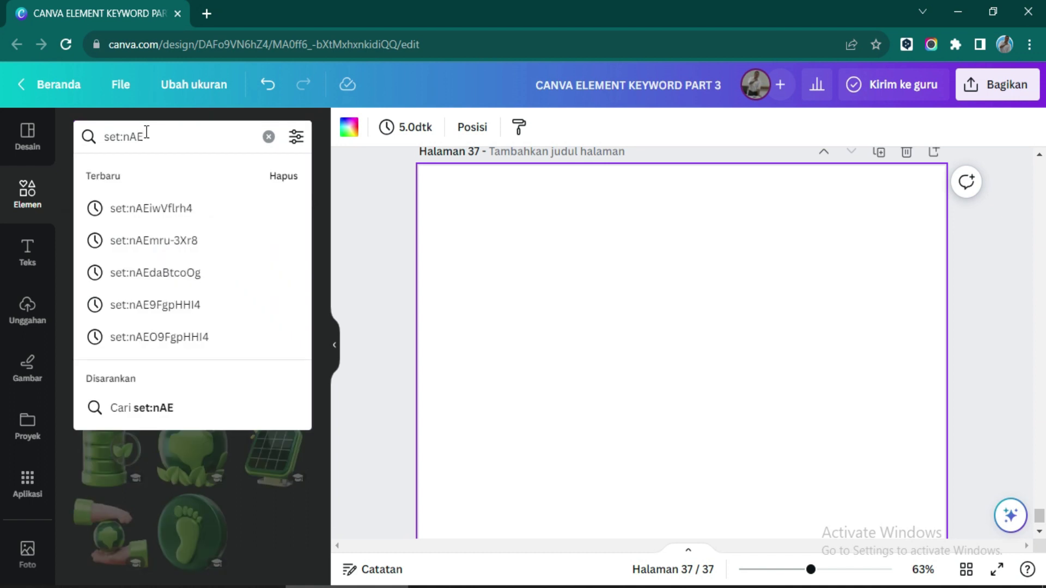
type("8")
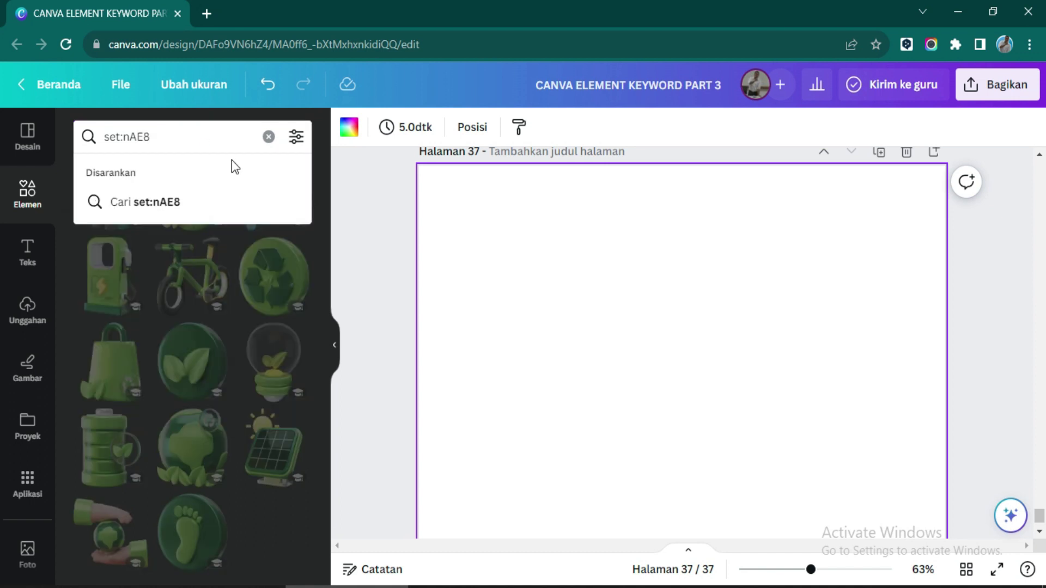
type("WM_zaN8")
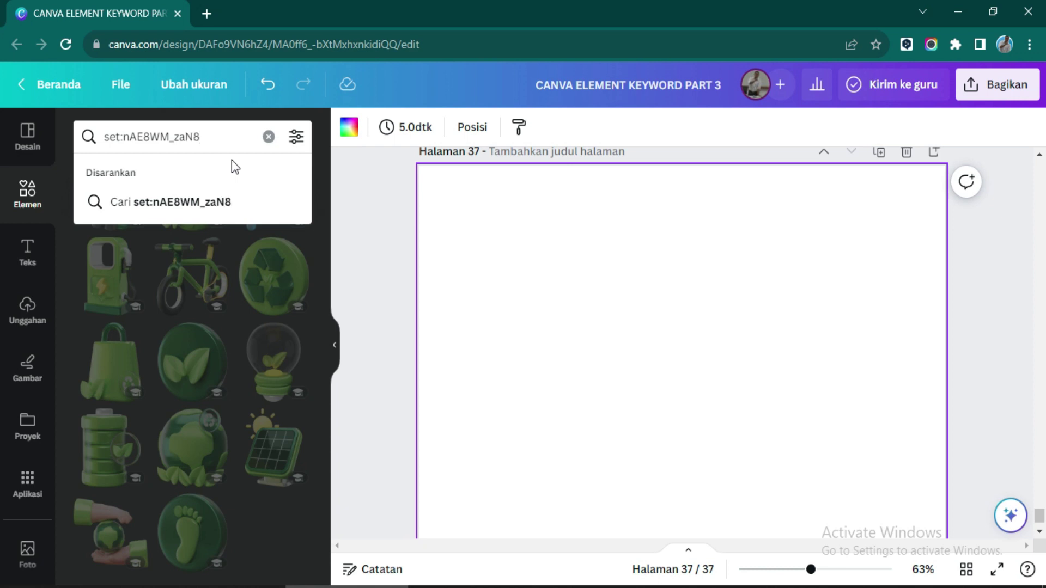
key("Return")
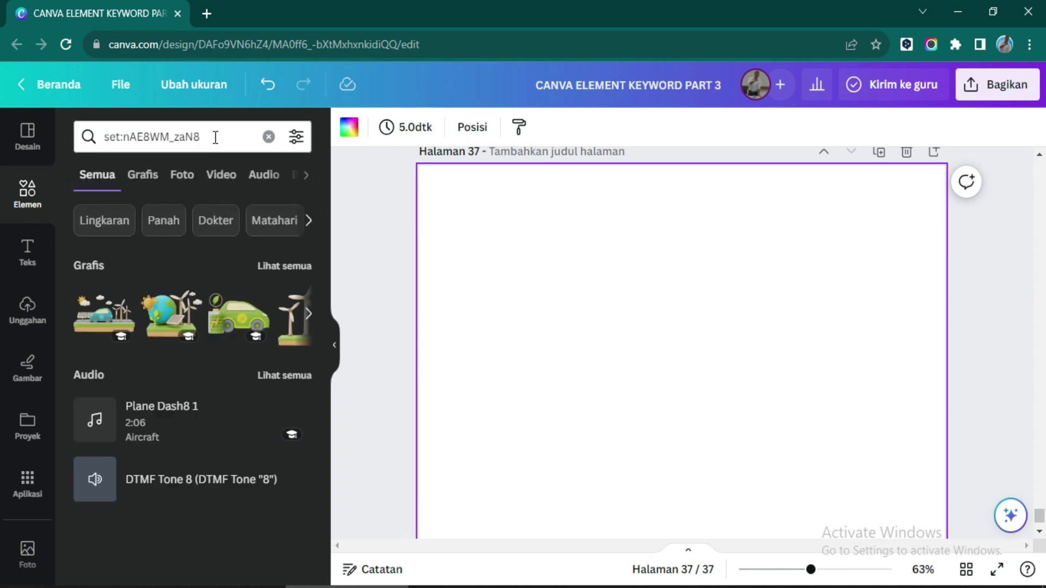
left_click(285, 271)
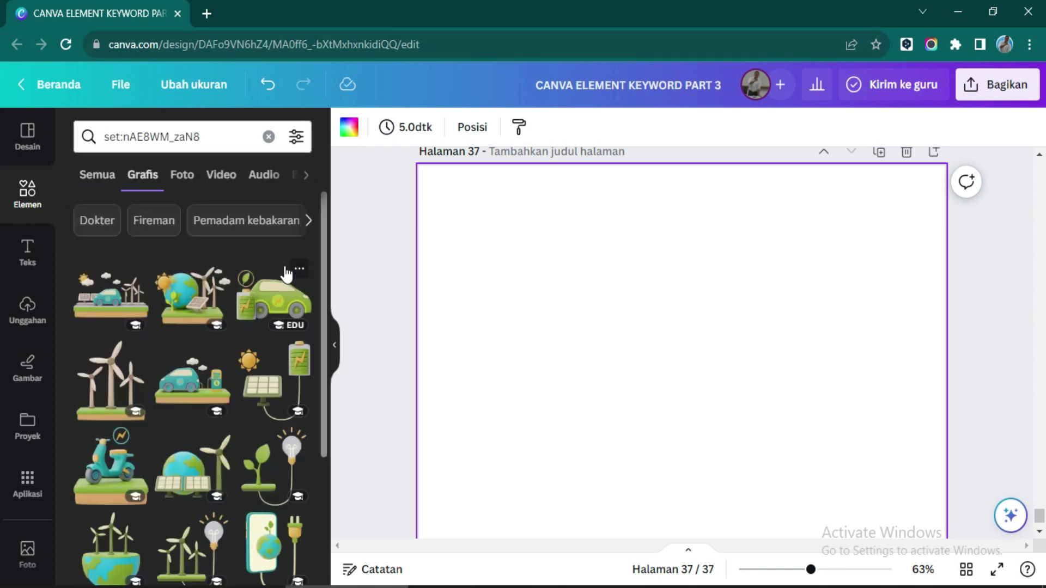
Step: Add the electric scooter and the half globe with charging car graphics to page 37, scaled down side by side in its upper half
scroll(198, 360, "down", 2)
left_click(123, 390)
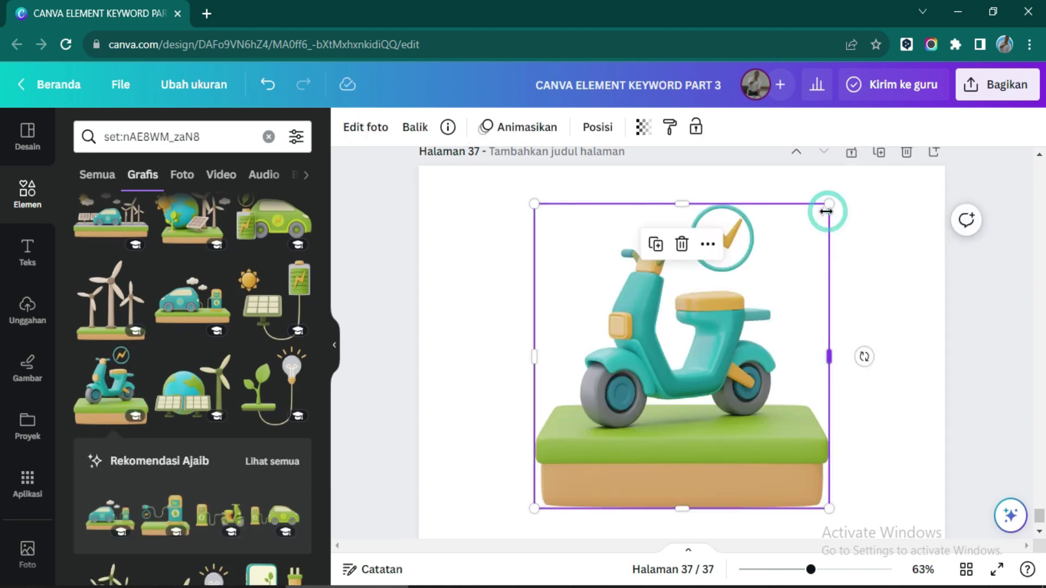
left_click_drag(828, 207, 677, 360)
left_click_drag(623, 410, 527, 243)
scroll(122, 451, "down", 6)
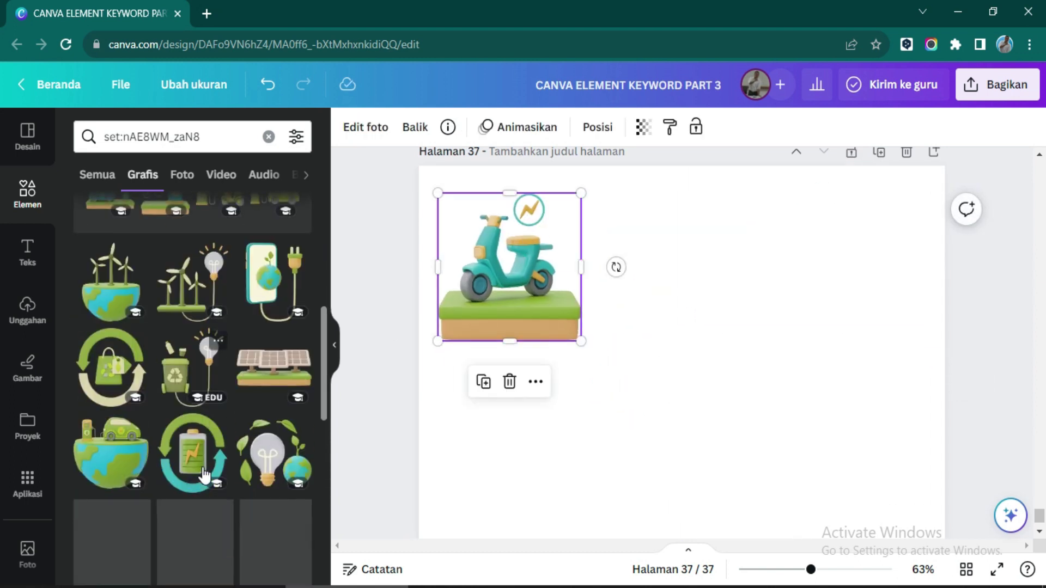
left_click(122, 451)
left_click_drag(841, 212, 696, 344)
left_click_drag(616, 450, 713, 299)
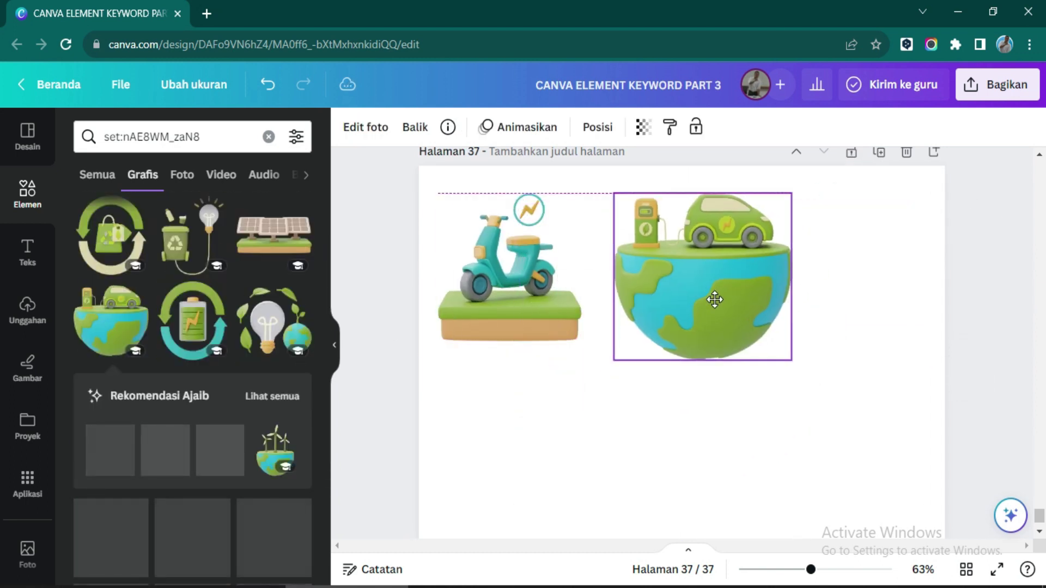
Step: Add the globe with solar panels and the globe battery graphics to page 37, scaled down side by side in its lower half
scroll(231, 398, "down", 8)
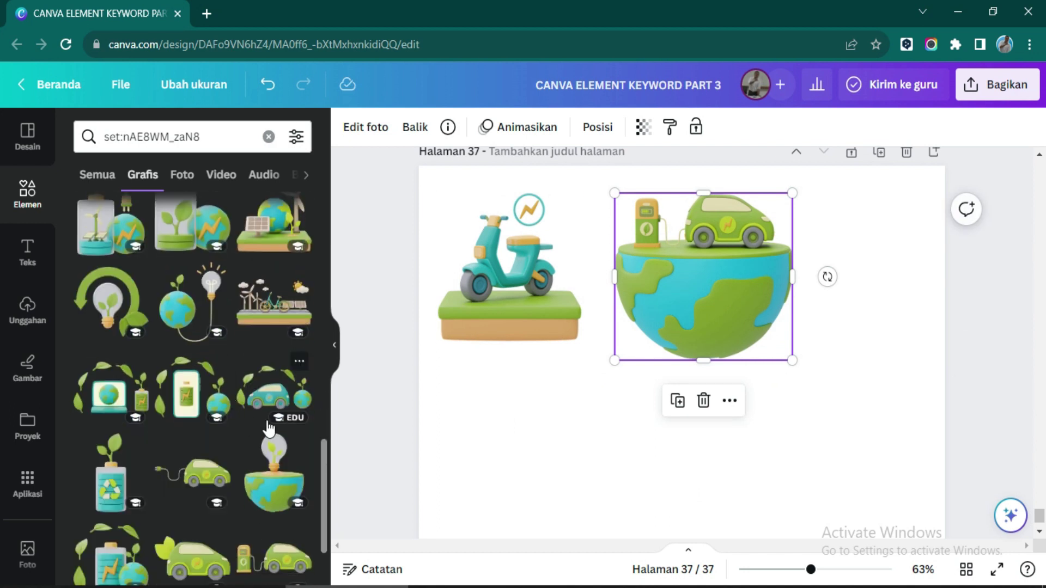
scroll(256, 434, "down", 3)
left_click(140, 509)
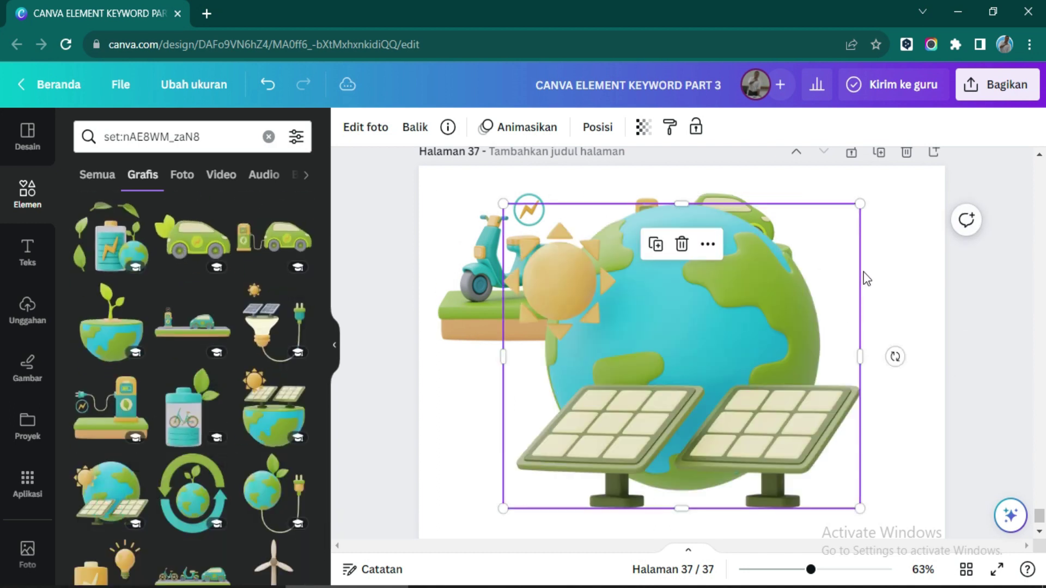
left_click_drag(861, 205, 661, 374)
left_click_drag(600, 410, 501, 428)
scroll(229, 457, "down", 10)
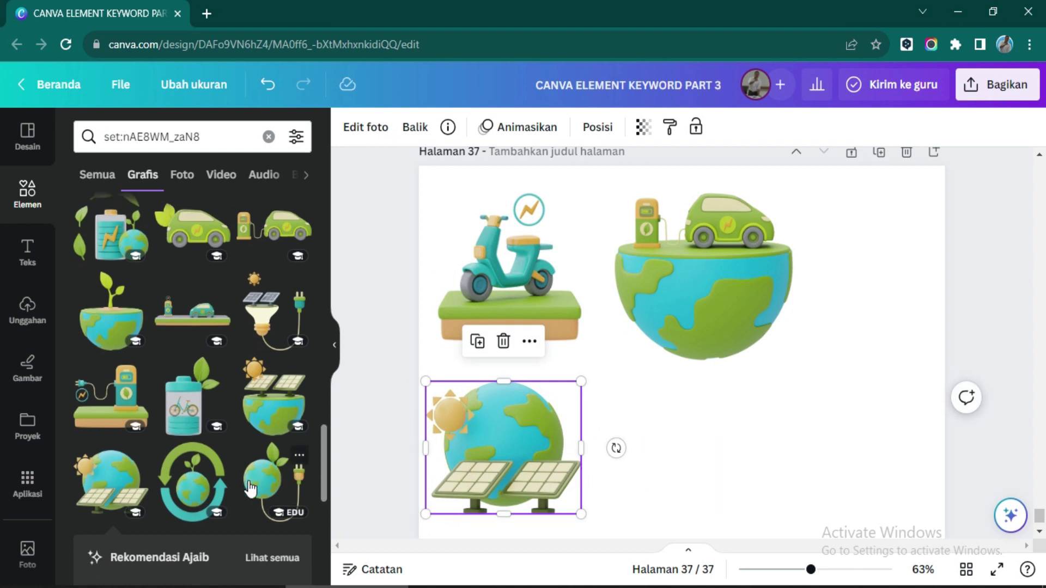
left_click(111, 452)
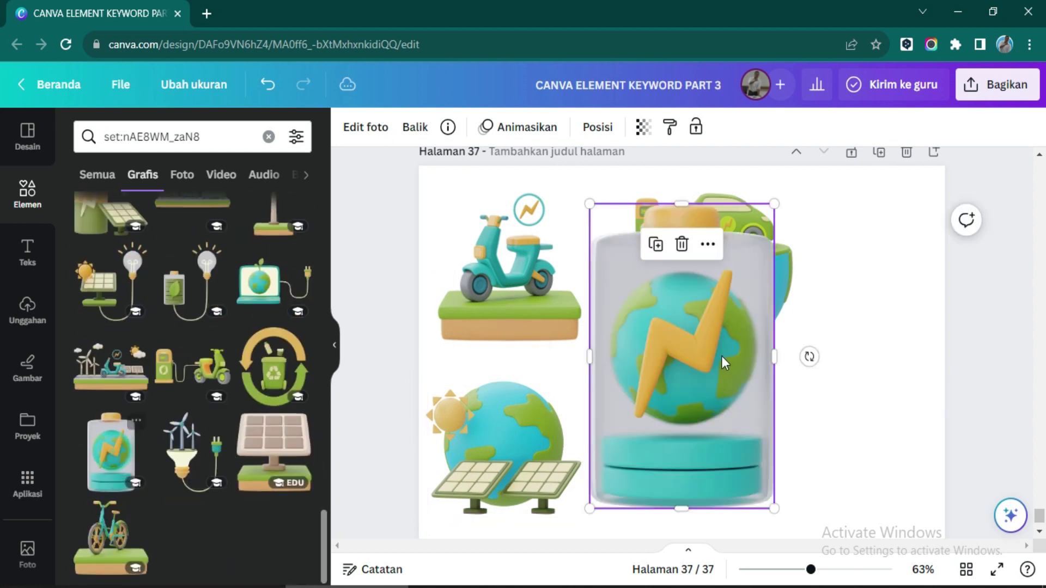
left_click_drag(776, 205, 682, 356)
left_click_drag(633, 418, 710, 438)
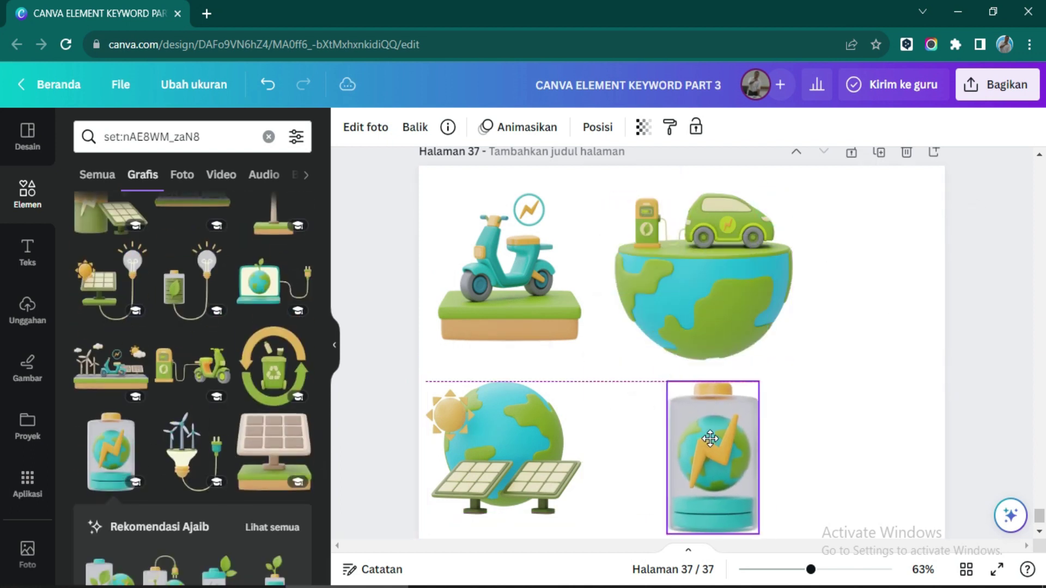
left_click(885, 278)
Step: Add a blank page after page 37 and search the graphics for "set:nAE8Od0B-wc"
left_click(934, 152)
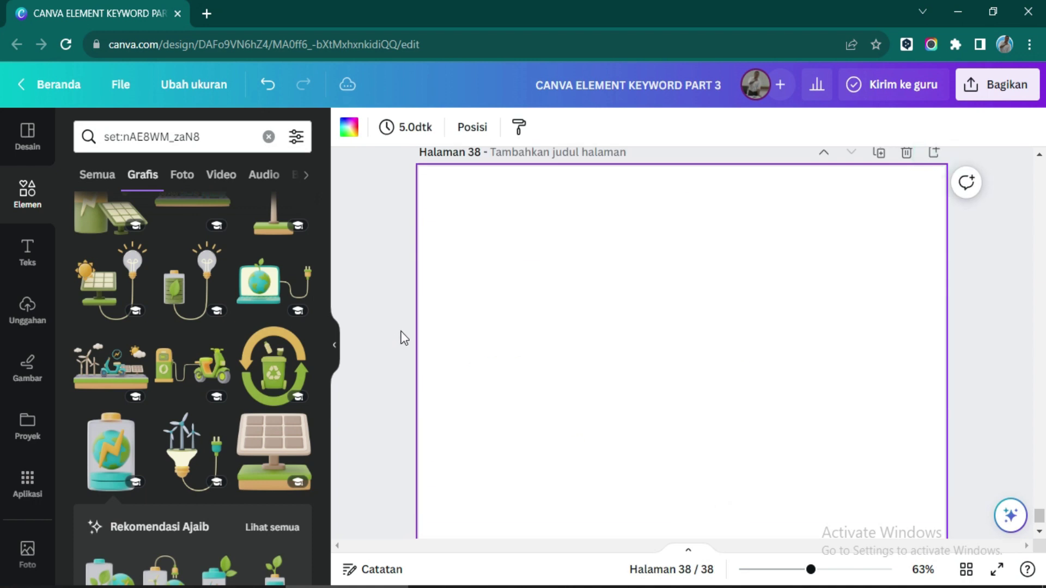
left_click(145, 137)
key("ctrl+a")
type("set:nAE8Od0B-wc")
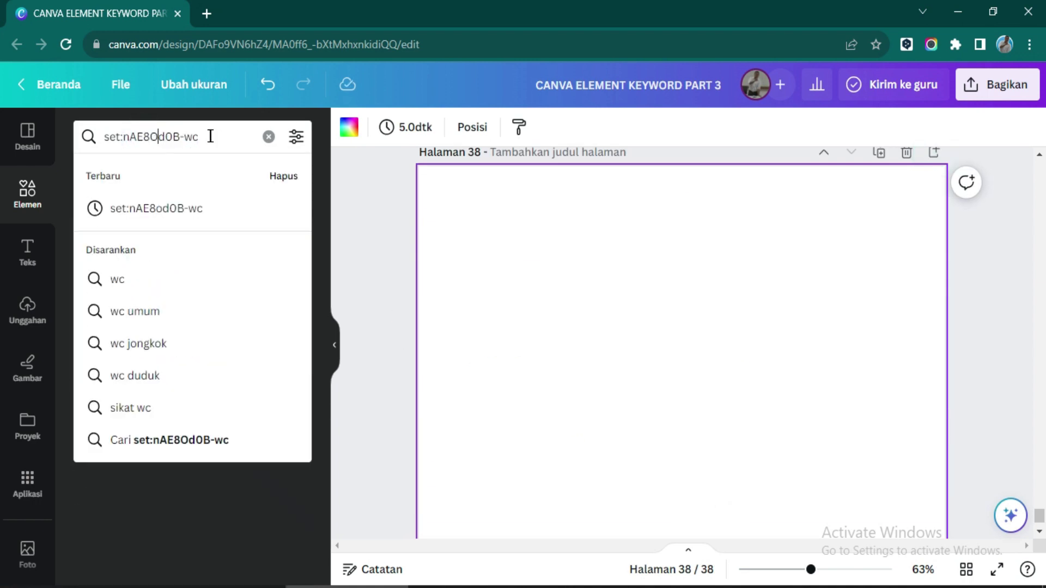
key("Return")
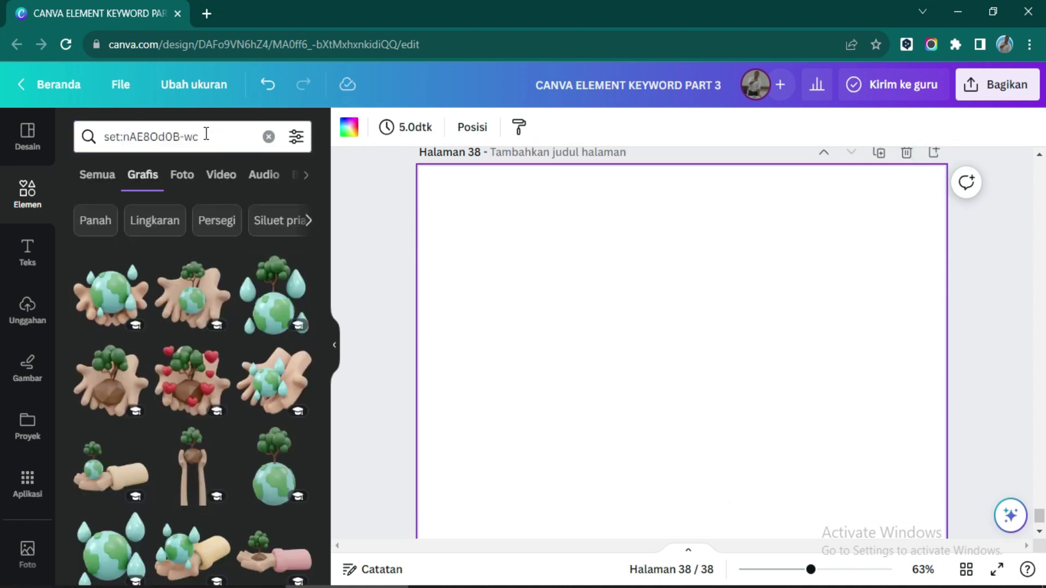
Step: Add the tree globe with water drops and the open hands holding a tree globe to page 38, scaled down side by side in its upper half
left_click(274, 294)
left_click_drag(815, 203, 700, 338)
left_click_drag(570, 384, 446, 232)
left_click(192, 294)
left_click_drag(843, 210, 710, 267)
left_click_drag(616, 366, 670, 291)
Step: Add the yellow-sleeved hand holding a globe with water drops to page 38, scaled down at the end of the upper row
scroll(215, 431, "down", 3)
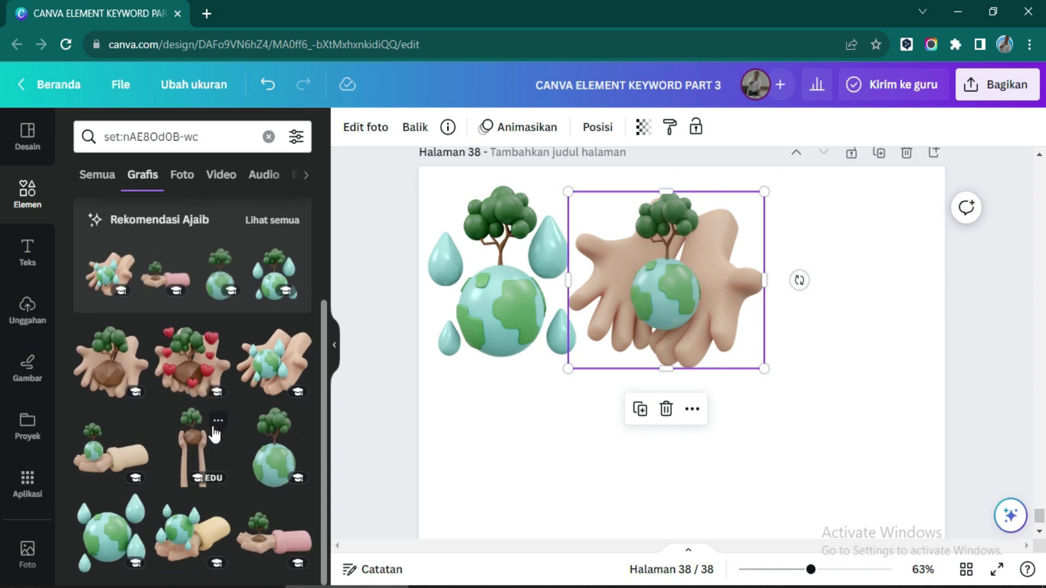
left_click(192, 532)
left_click_drag(881, 205, 750, 348)
left_click_drag(576, 425, 838, 278)
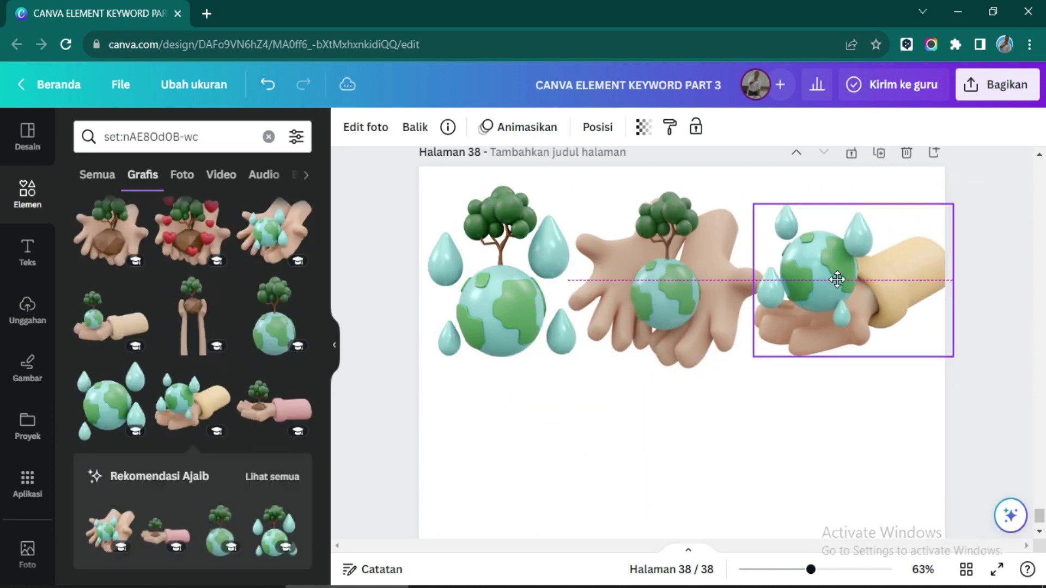
Step: Add the pink-sleeved hand with tree and the open hands with tree and hearts to page 38, scaled down in its lower half
left_click(278, 415)
left_click_drag(908, 229, 678, 362)
left_click_drag(595, 437, 572, 462)
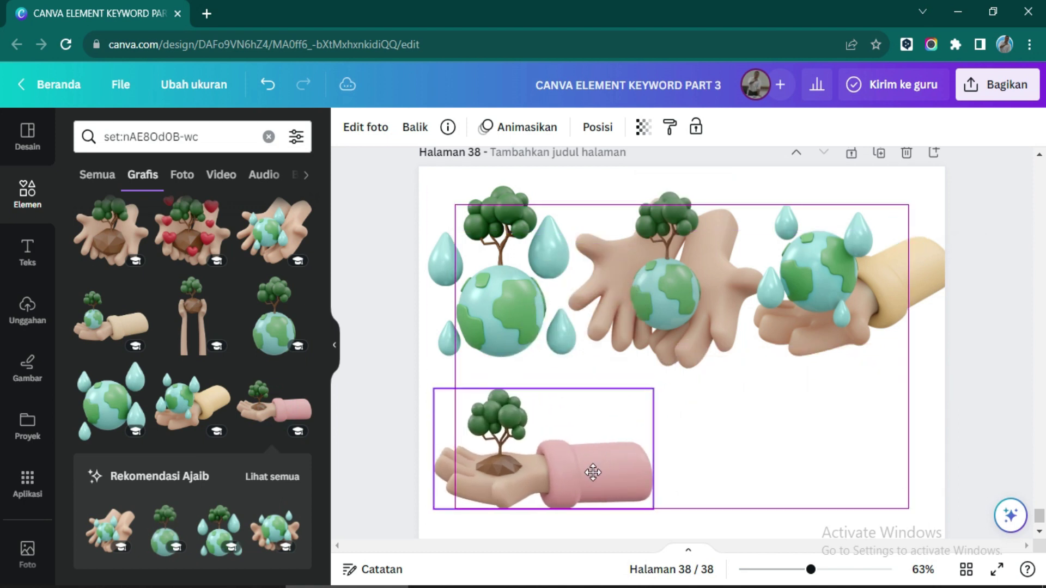
left_click(191, 232)
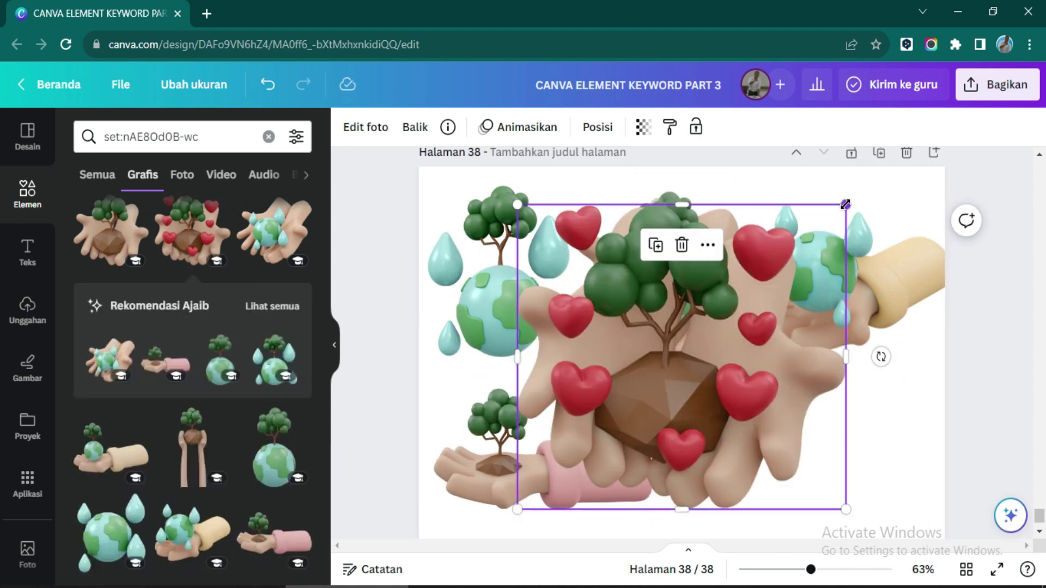
left_click_drag(845, 199, 709, 332)
left_click_drag(656, 370, 795, 389)
left_click(995, 210)
Step: Add a blank page after page 38 and search the elements for "set:nAEhbq_YPTU"
key("ctrl+Return")
left_click(269, 137)
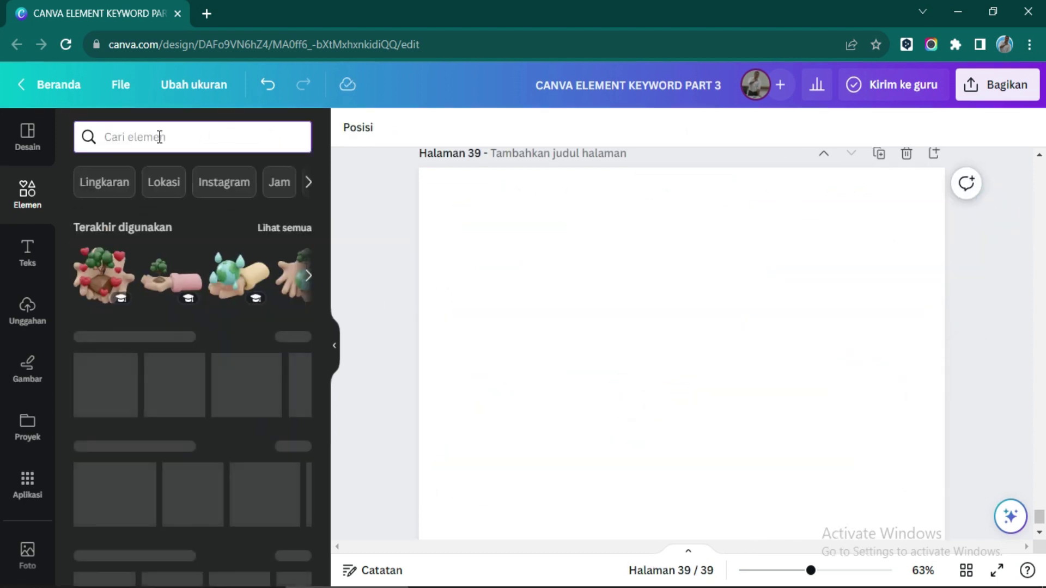
type("set:")
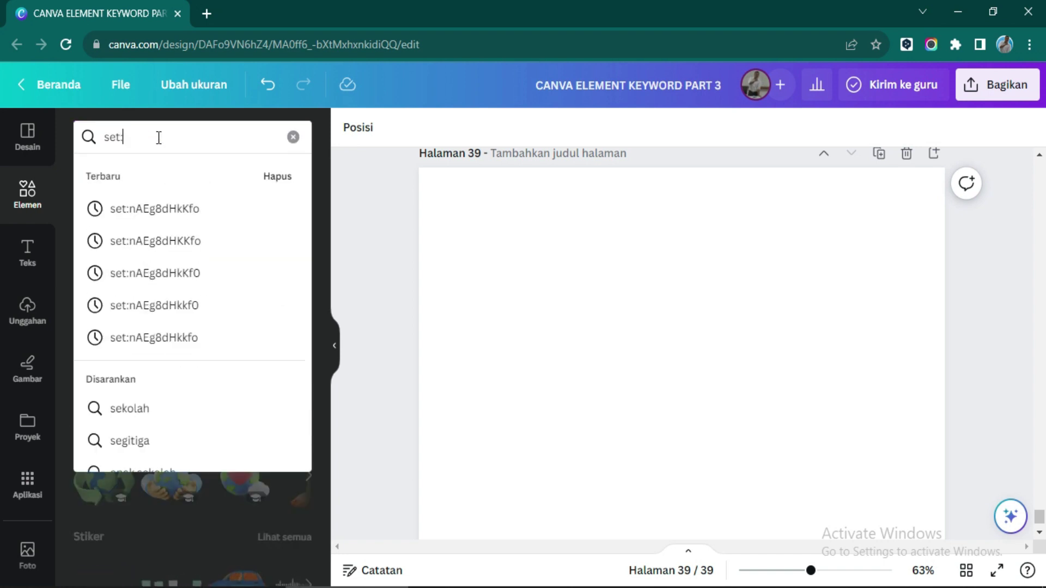
type("nAE")
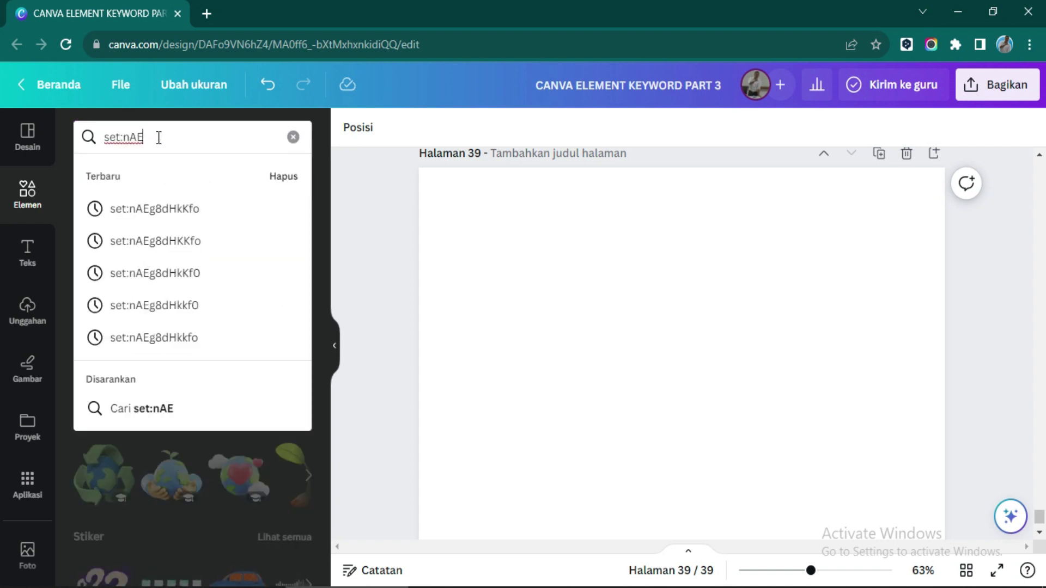
type("hbq_YPTU")
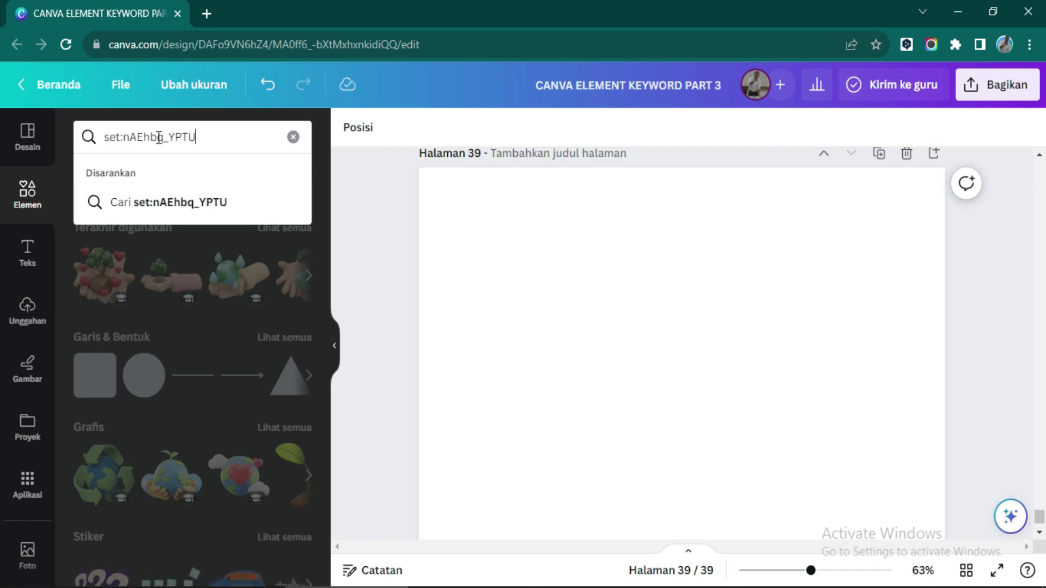
key("Return")
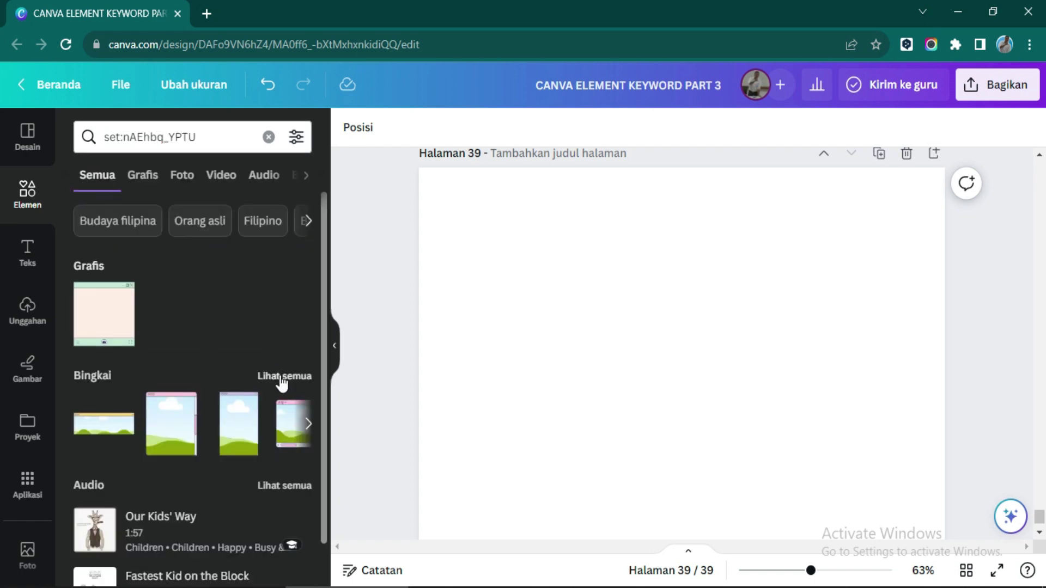
Step: Show all frames in the set and add the pink window frame, scaled down, and the wide yellow window frame to page 39's upper half
left_click(281, 376)
left_click(194, 234)
left_click_drag(759, 262, 703, 334)
left_click_drag(659, 382, 481, 240)
left_click(117, 253)
left_click_drag(696, 250, 693, 223)
Step: Add the purple window frame and the yellow media player frame side by side in page 39's lower half
left_click(207, 420)
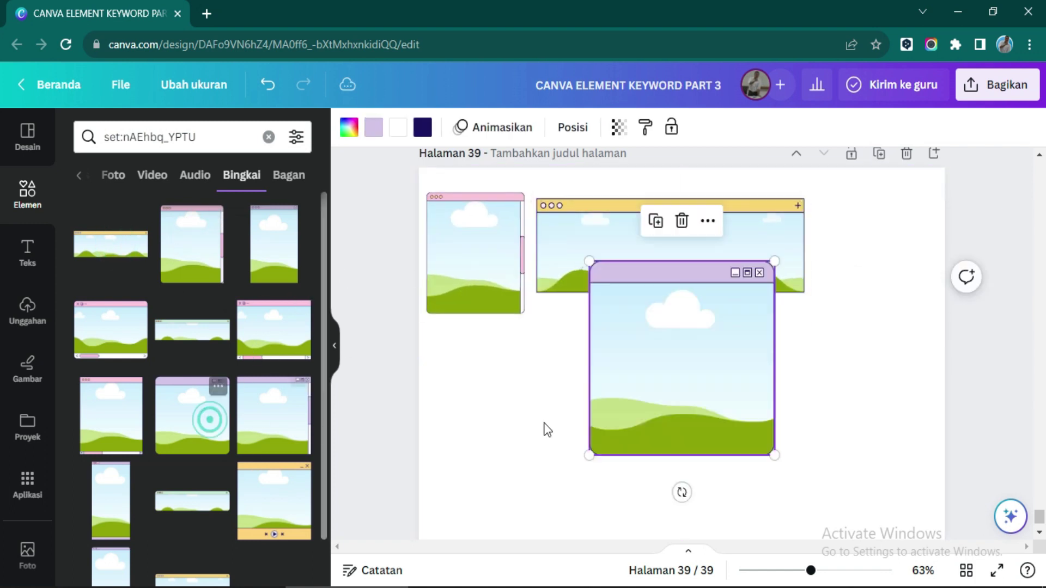
left_click_drag(715, 375, 568, 445)
scroll(234, 431, "down", 1)
left_click(274, 443)
left_click_drag(687, 376, 754, 447)
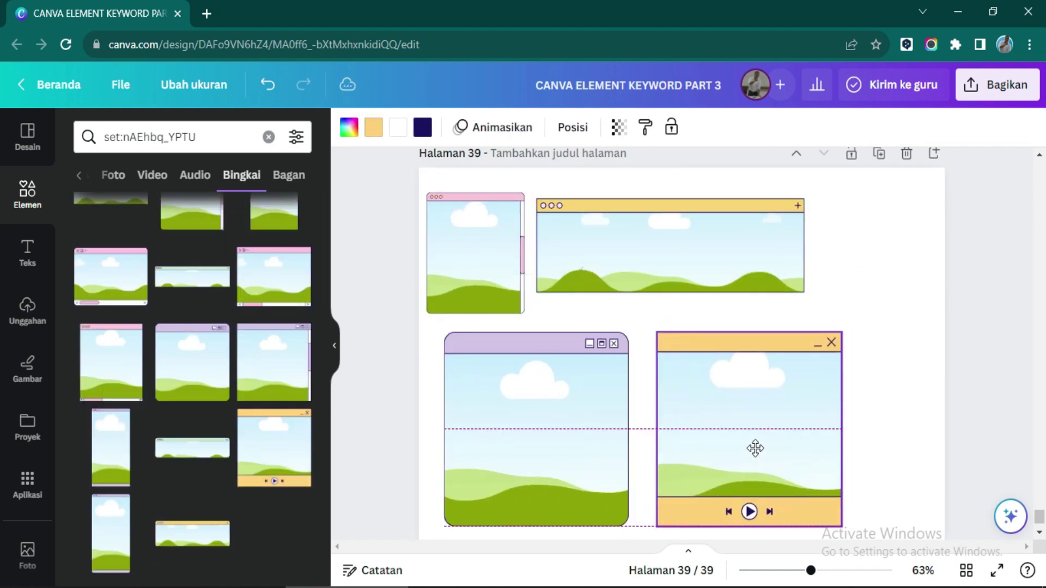
Step: Add a blank page after page 39 and search the frames for "set:nAEg2si-BQY"
left_click_drag(143, 137, 206, 139)
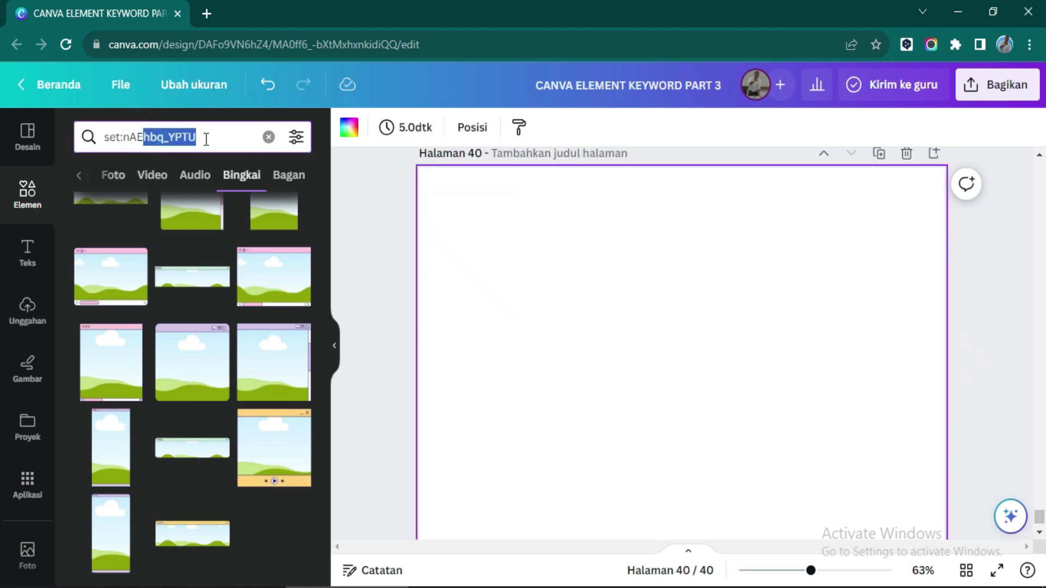
type("gZsi")
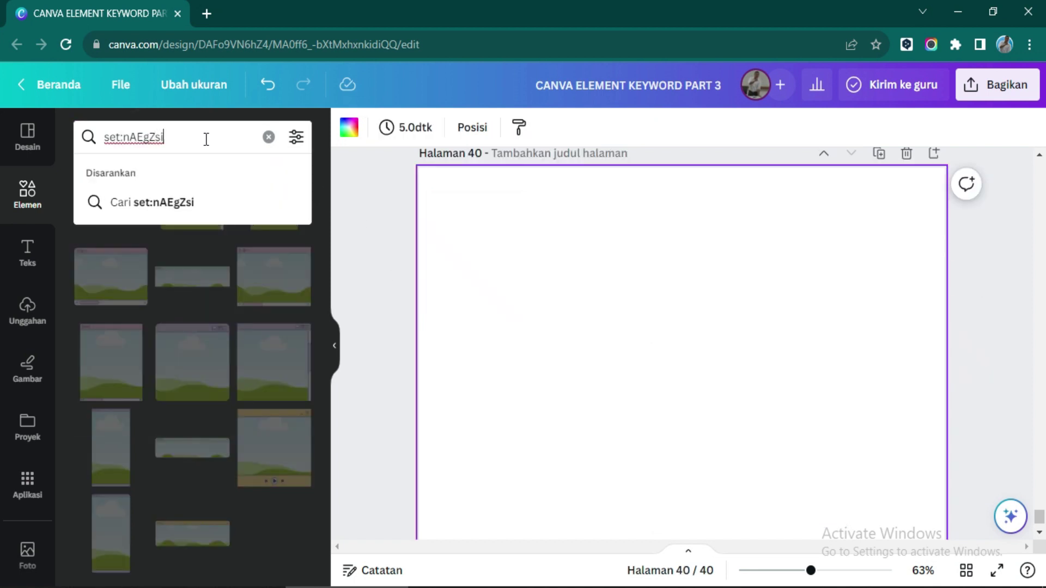
type("BQY")
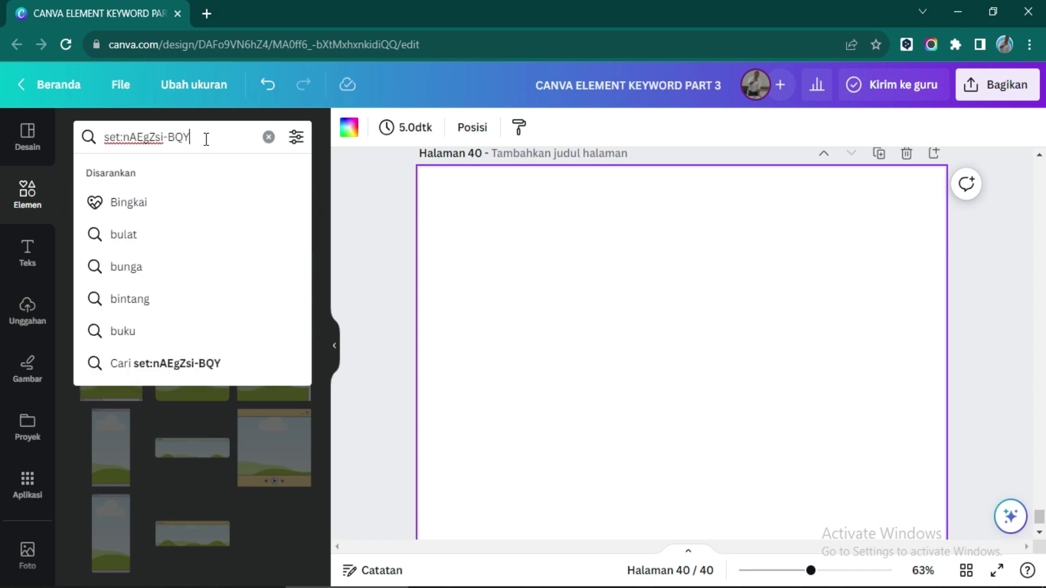
key("Return")
left_click(157, 138)
key("Return")
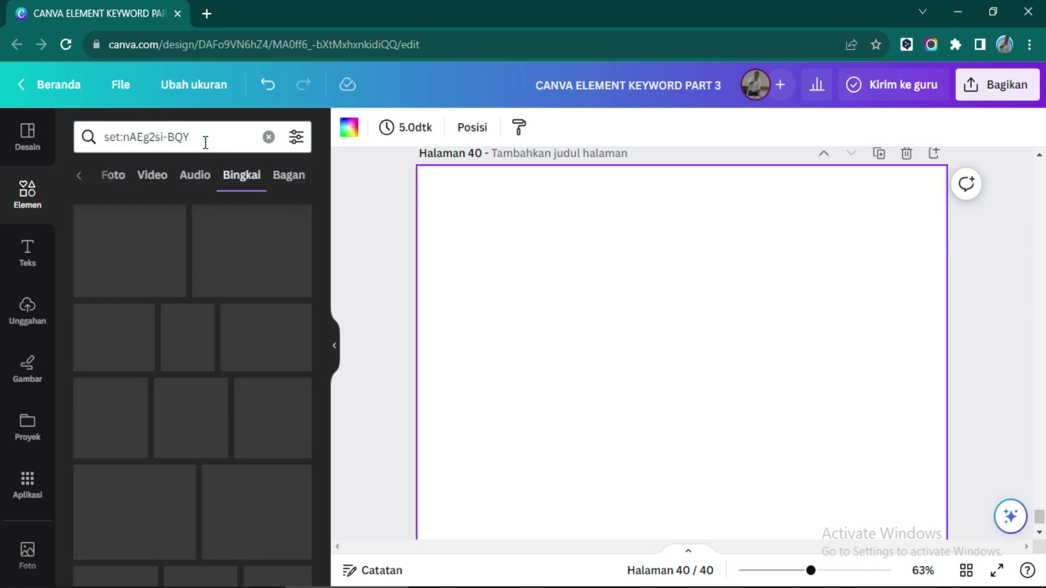
Step: Add the frame with two cut corners and the square frame with concave corners side by side in page 40's upper half
scroll(220, 436, "down", 2)
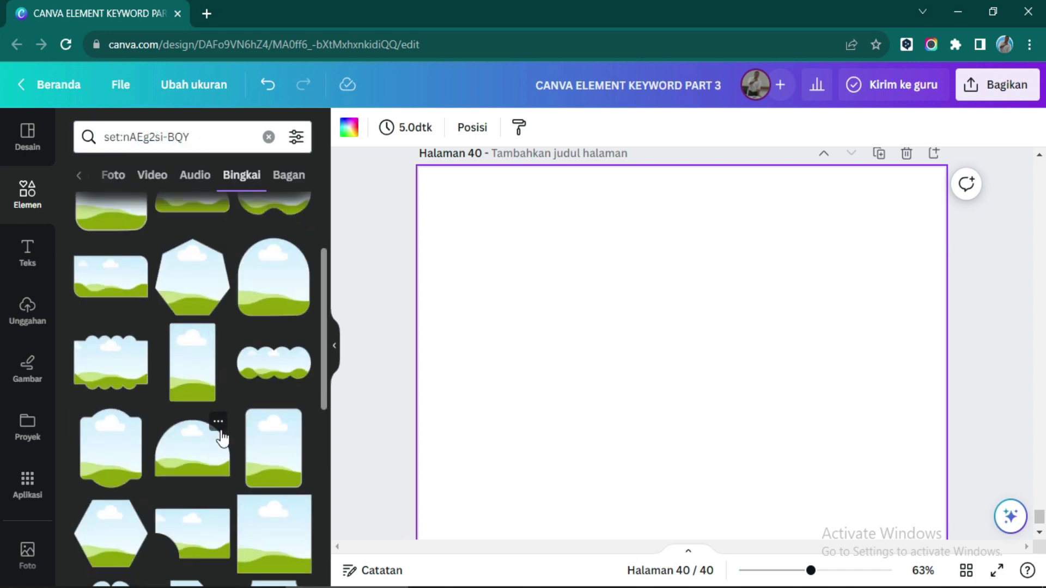
scroll(221, 436, "down", 5)
left_click(199, 299)
left_click_drag(649, 355, 502, 299)
left_click(265, 299)
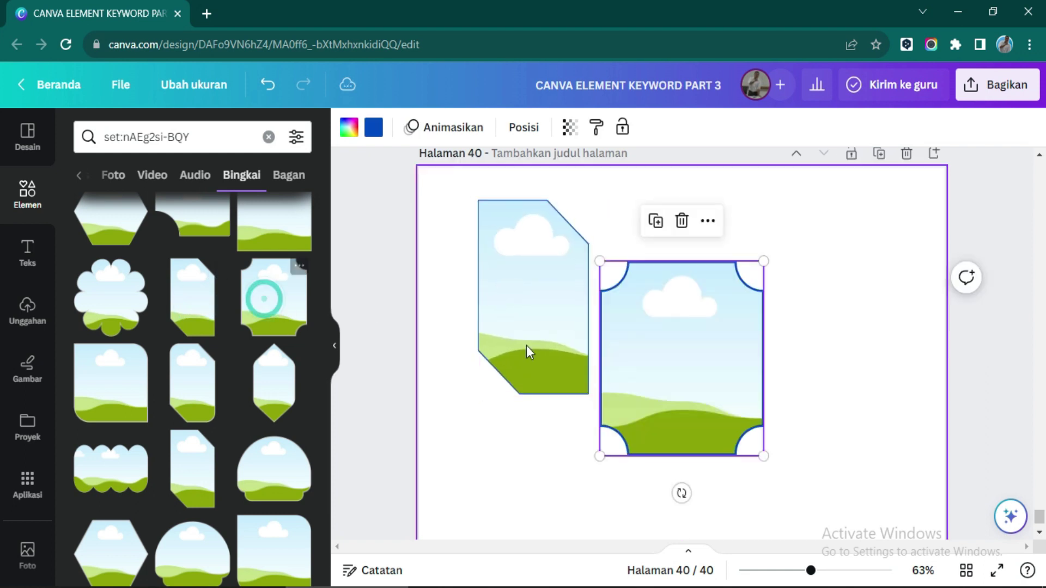
left_click_drag(633, 340, 649, 285)
Step: Add the scalloped flower frame to the end of page 40's upper row, and the dome and heptagon frames to its lower half
scroll(208, 389, "down", 2)
scroll(201, 499, "down", 3)
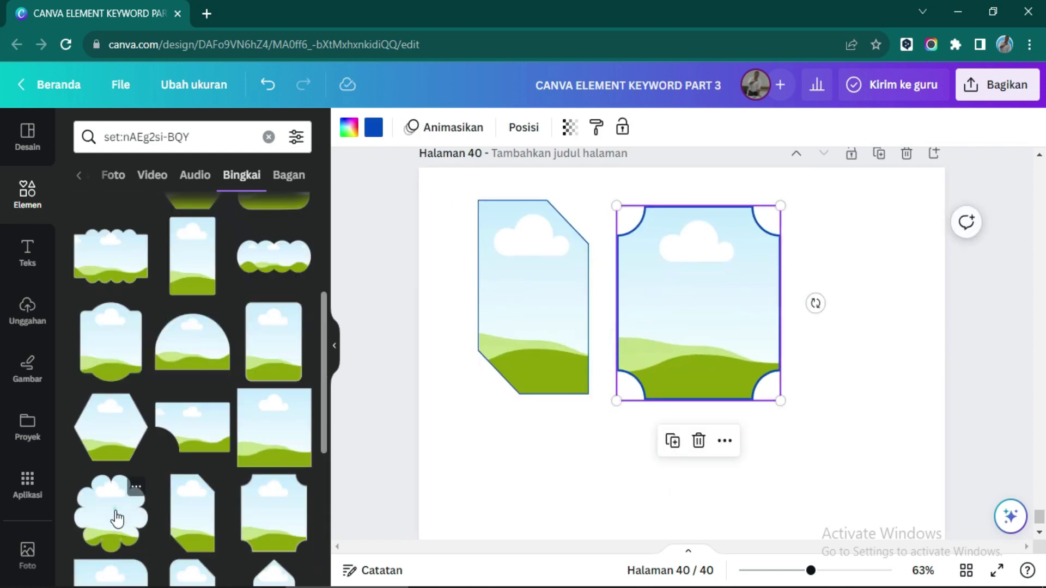
left_click_drag(117, 490, 882, 286)
scroll(194, 331, "up", 10)
left_click_drag(192, 330, 602, 436)
left_click_drag(110, 244, 817, 442)
left_click(452, 264)
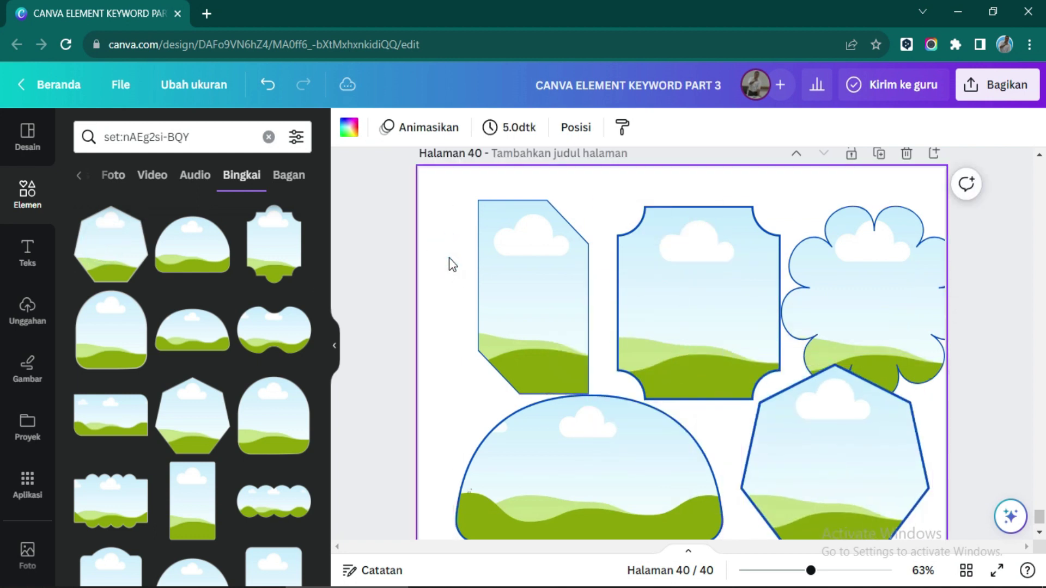
Step: Add a blank page after page 40 and search the frames for "set:nAE6X8cqkV4"
left_click(934, 153)
left_click(225, 131)
left_click(227, 132)
left_click_drag(227, 131, 145, 133)
type("6X8cqk")
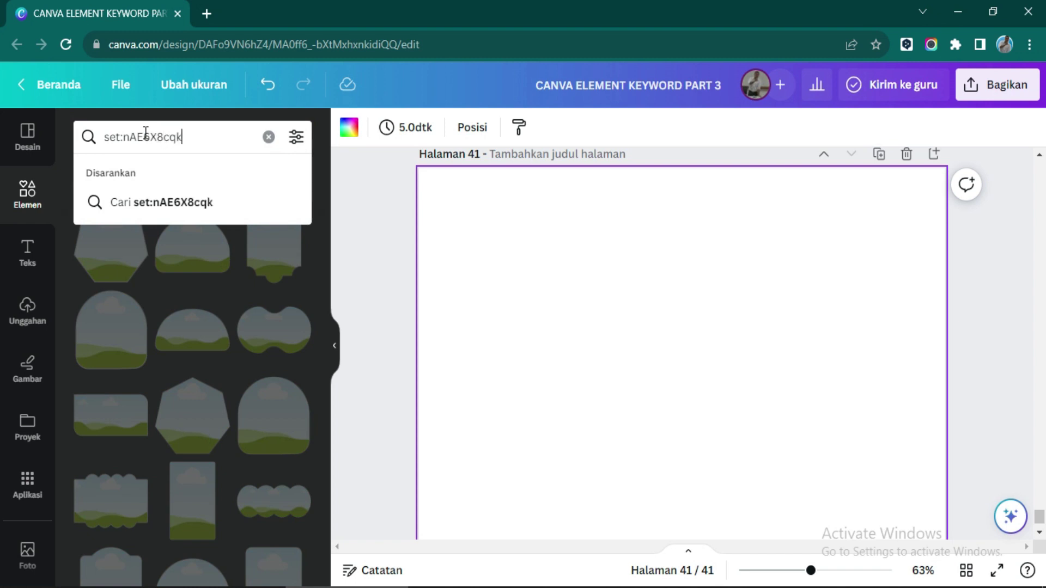
type("V4")
key("Return")
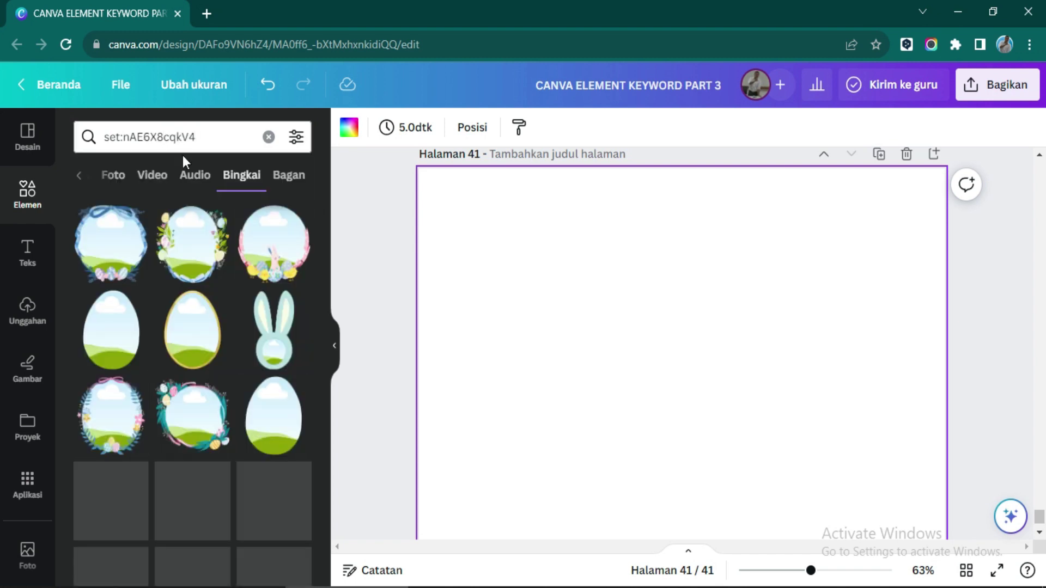
Step: Place a scaled-down green floral egg frame, the blue-leaf wreath with pink bow and the sun-topped wreath across page 41's upper half
left_click(192, 249)
left_click_drag(772, 262, 712, 327)
left_click_drag(661, 362, 512, 220)
left_click(118, 430)
left_click_drag(721, 346, 668, 238)
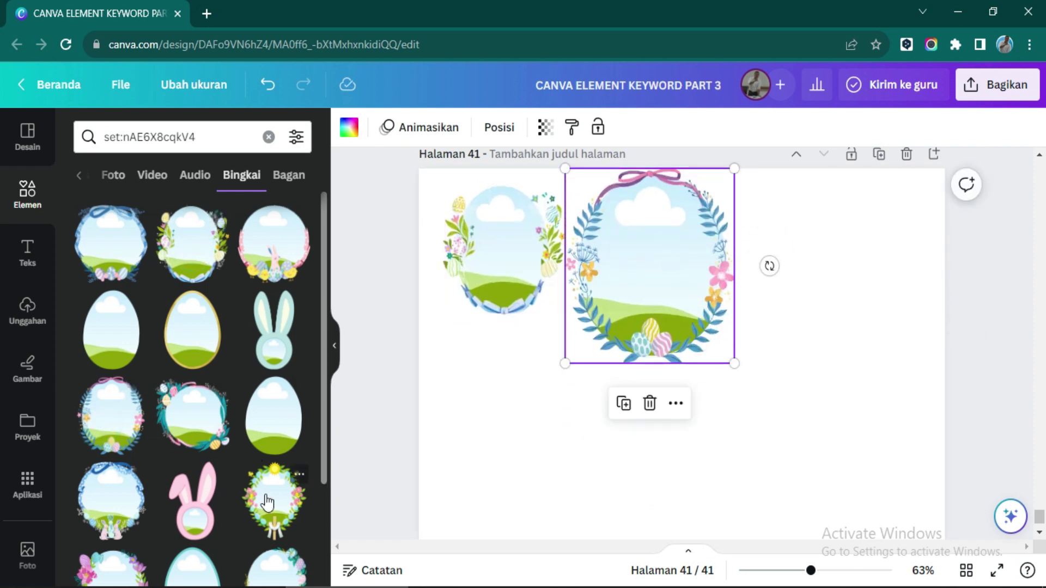
left_click(274, 499)
left_click_drag(681, 354, 842, 278)
Step: Add the purple-flowered egg frame and the teal-flowered egg frame side by side in page 41's lower half
scroll(196, 425, "down", 3)
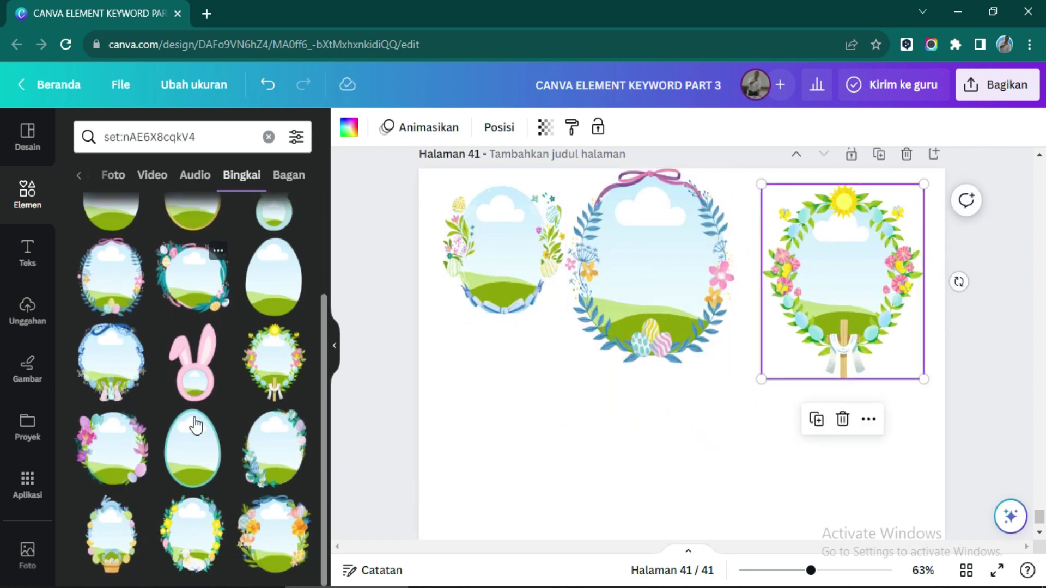
left_click(140, 452)
left_click_drag(681, 355, 529, 444)
left_click(257, 468)
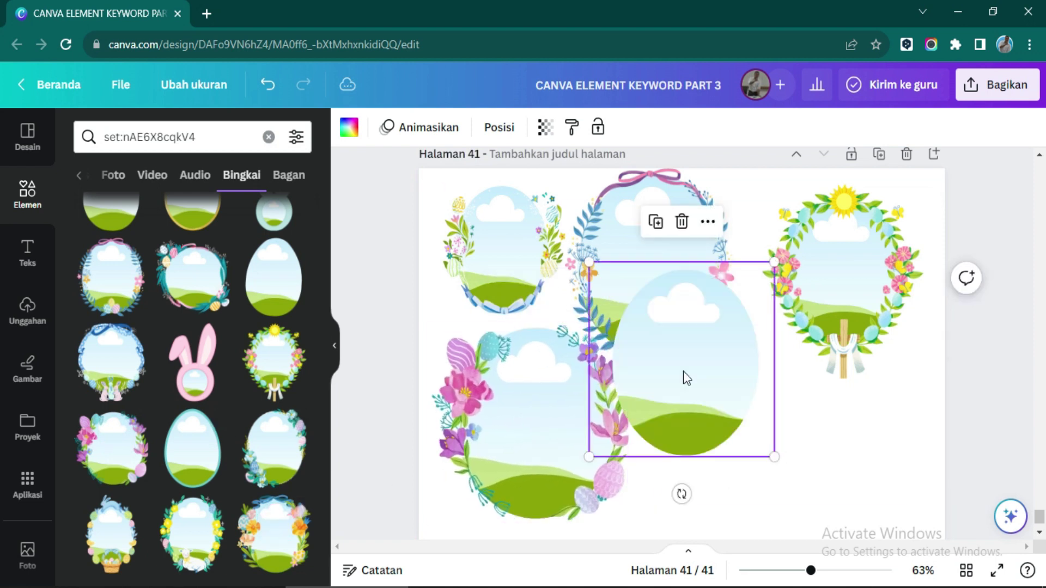
left_click_drag(681, 355, 762, 431)
Step: Add a blank page after page 41 and search the frames for "set:nAFBr40cTaI"
left_click(934, 154)
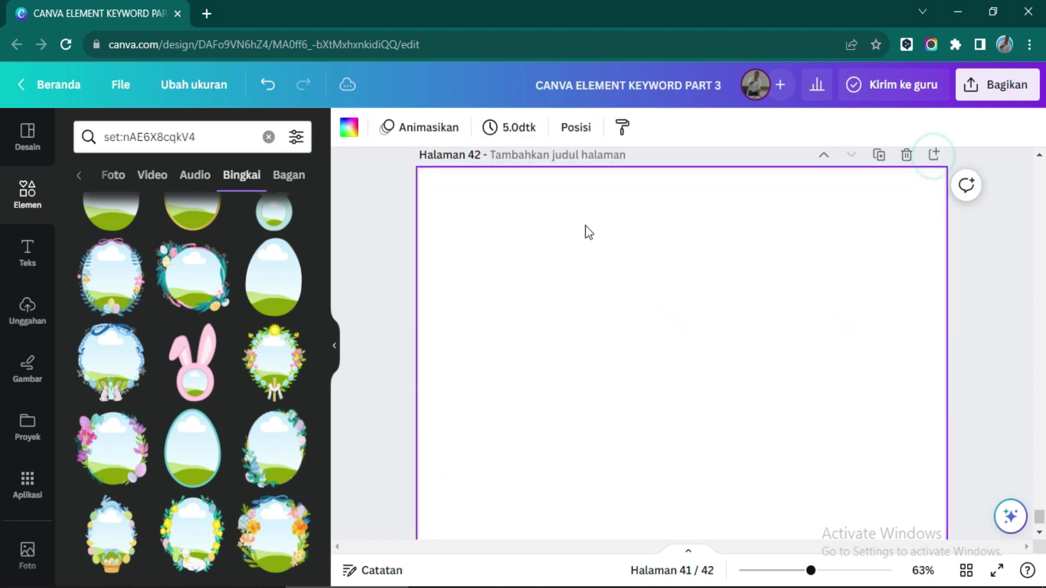
left_click_drag(218, 136, 158, 136)
key("BackSpace")
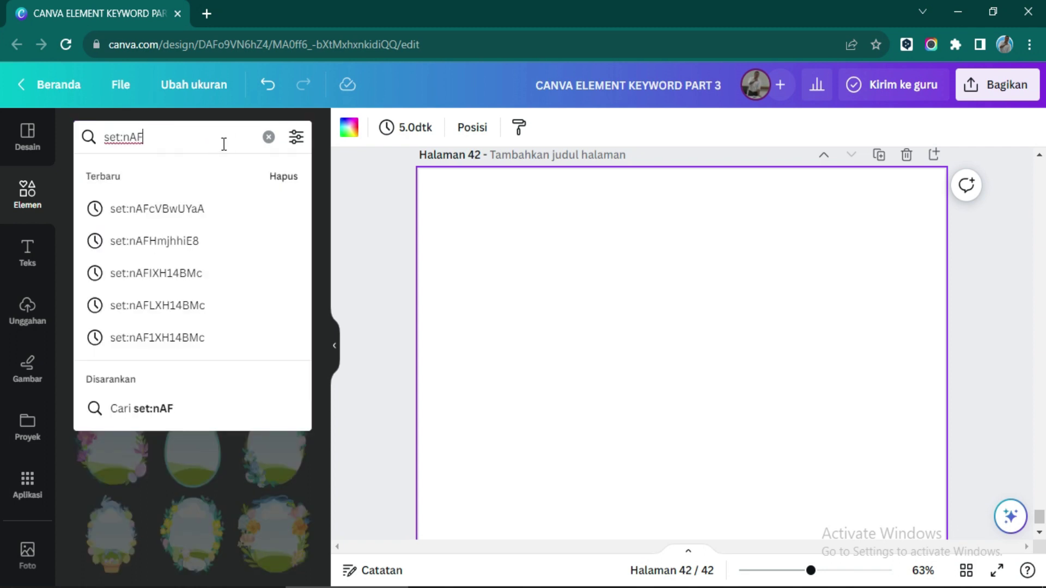
type("Br40cTal")
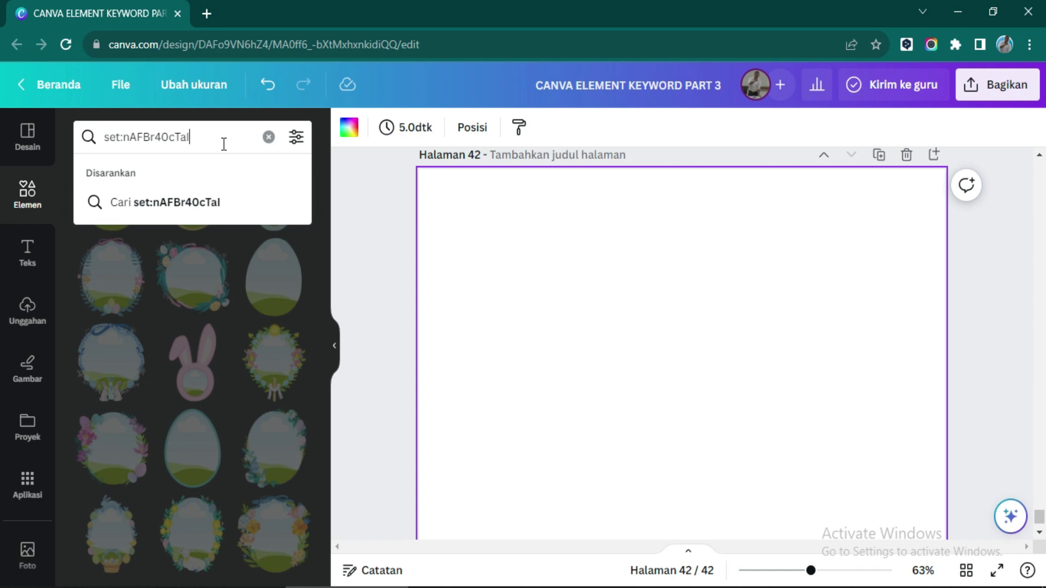
key("Return")
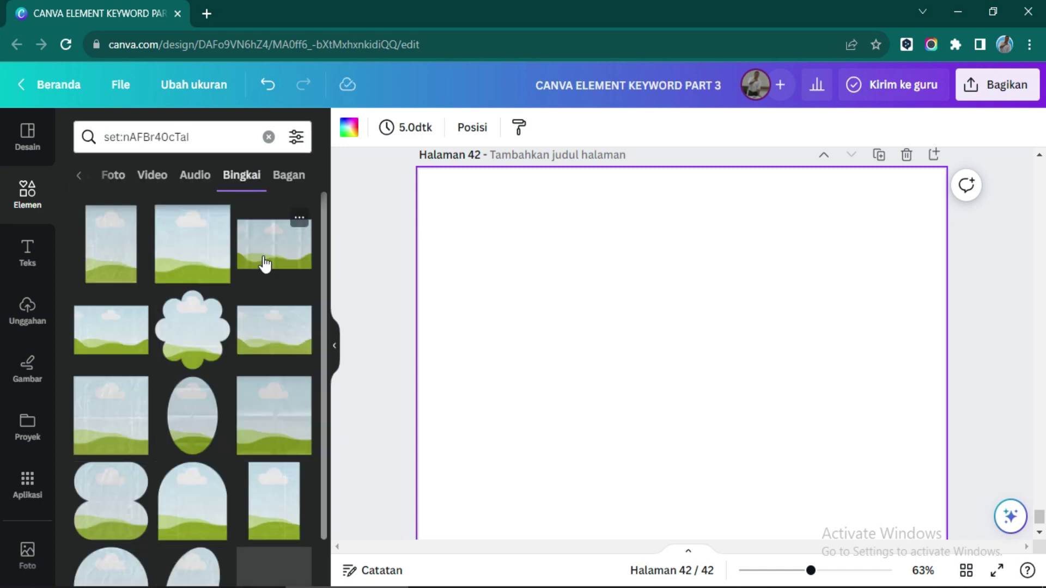
Step: Add the wide and square creased-paper frames to page 42's upper half and the arched one, scaled down, below them
left_click(265, 264)
left_click_drag(134, 430, 834, 345)
scroll(233, 437, "down", 1)
left_click(187, 453)
left_click_drag(701, 364, 570, 414)
left_click_drag(637, 318, 586, 375)
left_click_drag(546, 425, 533, 446)
Step: Add the tilted oval paper frame to page 42, scaled down beside the arched frame in the lower half
left_click(199, 528)
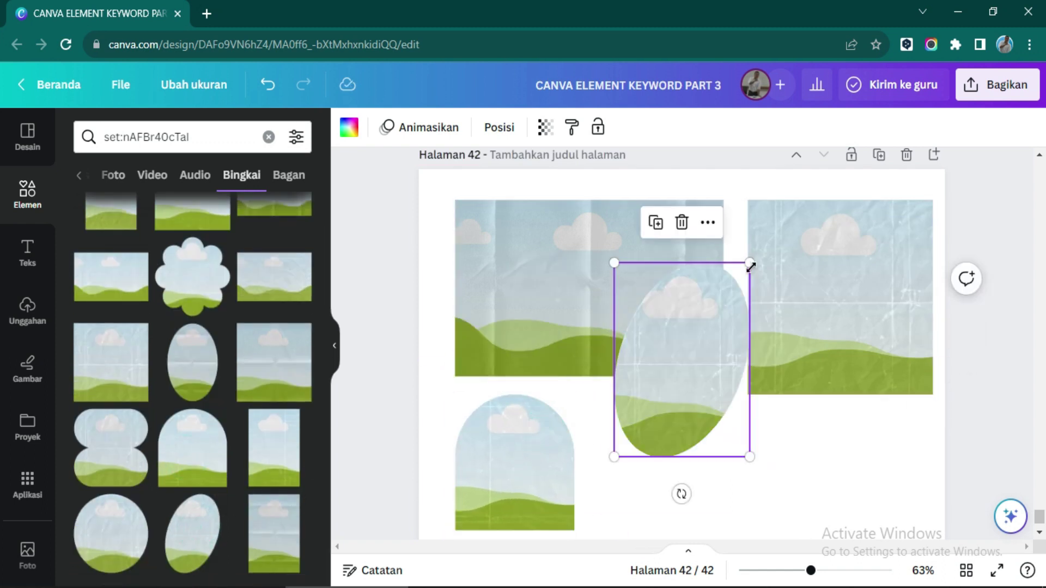
left_click_drag(750, 264, 701, 334)
left_click_drag(673, 392, 676, 453)
left_click(853, 462)
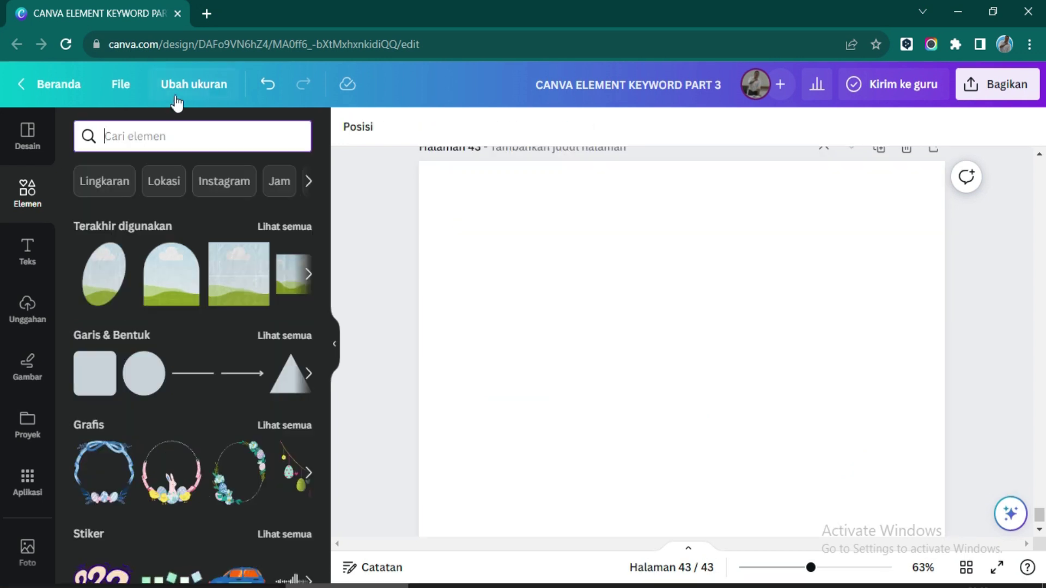
Step: Search the elements for "set:nAExRjQL1Ws" for page 43 and show all graphics in the set
left_click(161, 131)
type("set:")
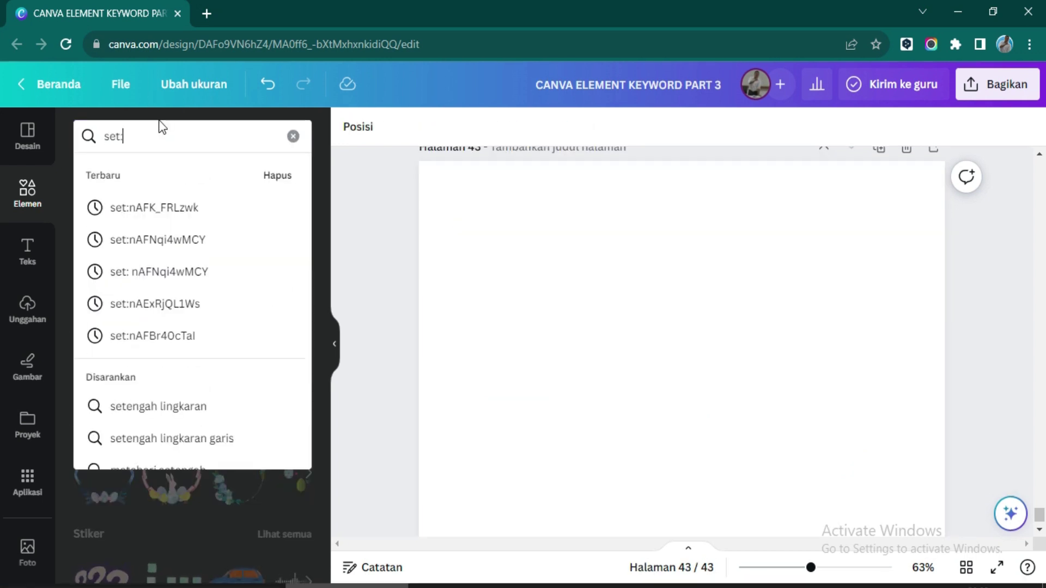
type("nAExRjQL1Ws")
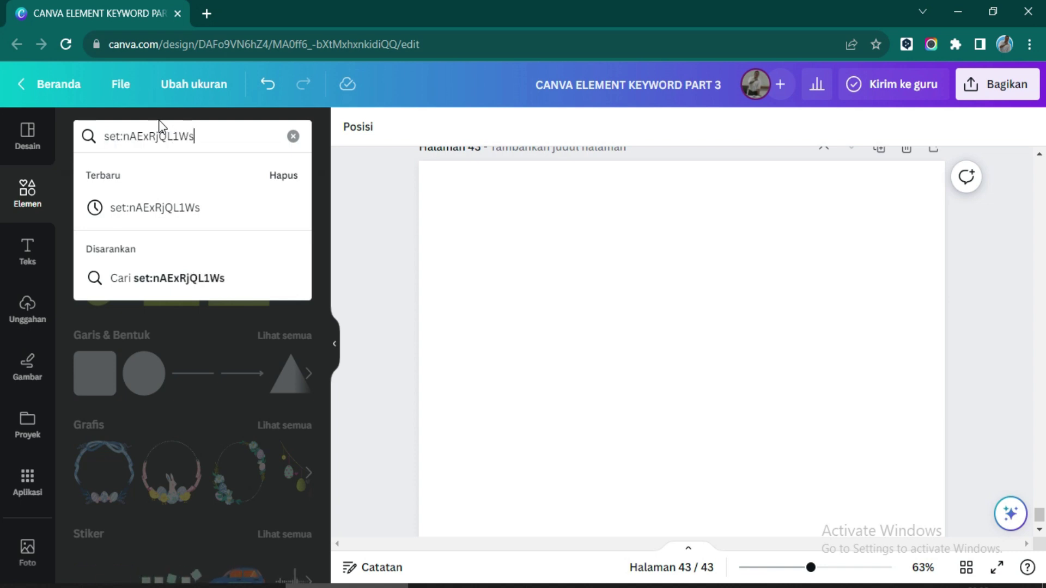
key("Return")
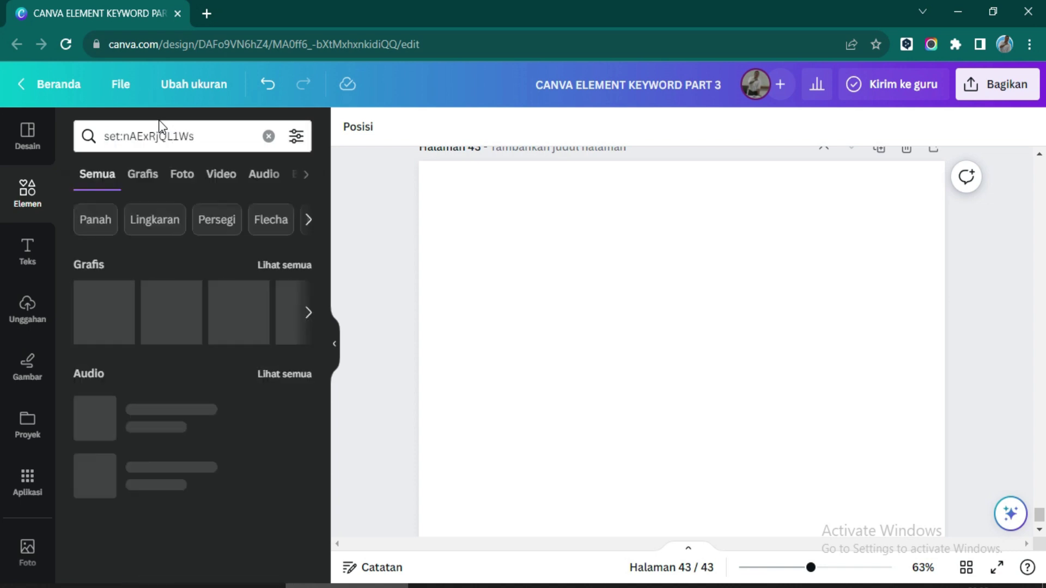
left_click(279, 264)
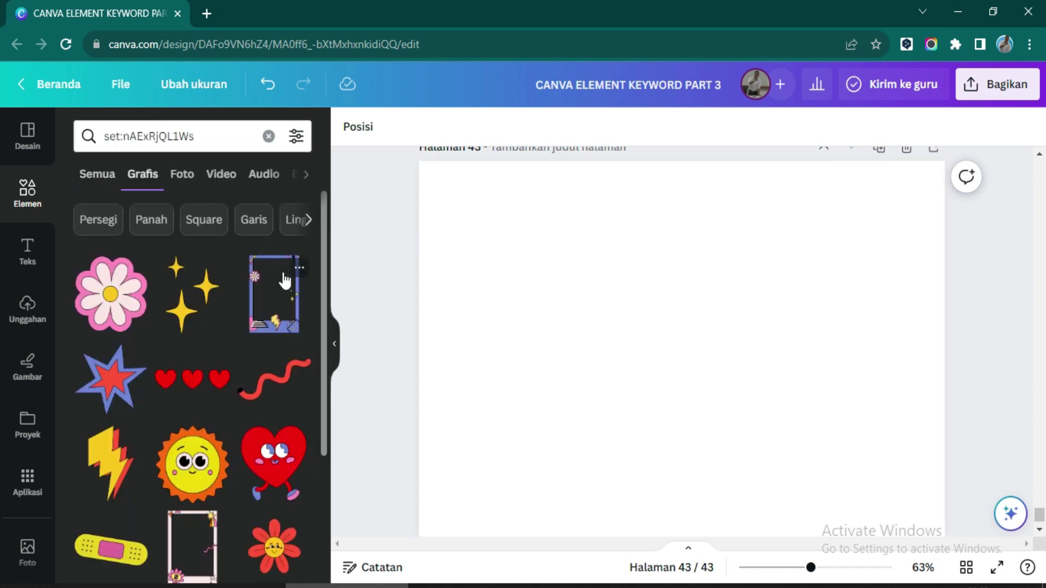
Step: Add the blue lightning-bolt frame to page 43, plus the pink-and-teal and pink "idol!" frames from its full list of recommendations
left_click(260, 320)
left_click(297, 372)
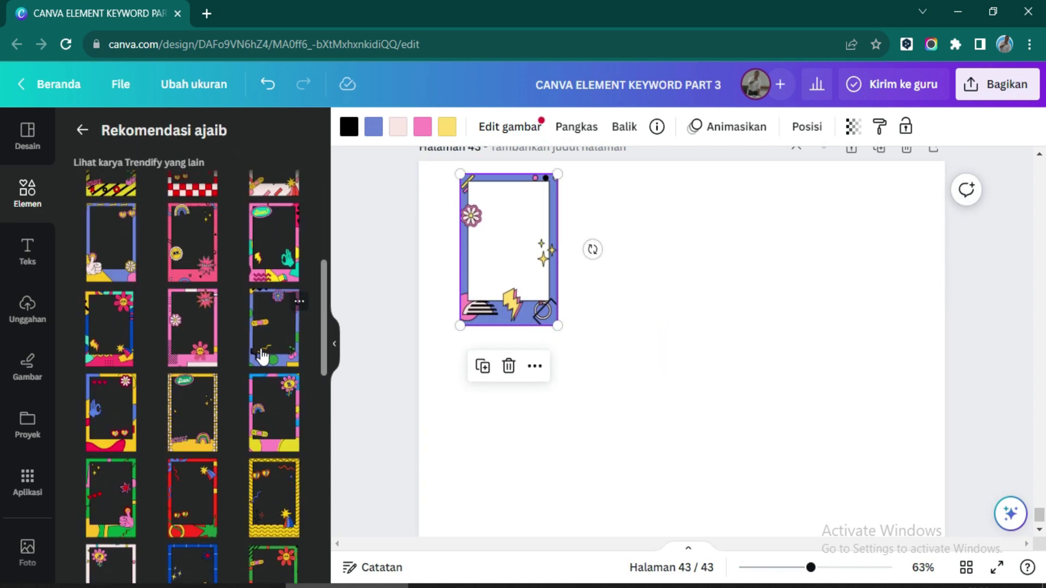
left_click_drag(268, 254, 622, 276)
left_click_drag(199, 474, 785, 305)
Step: Add the blue grid frame, the blue thumbs-up frame with hearts and a large pink "idol!" frame to page 43
left_click(186, 386)
left_click_drag(169, 387, 527, 438)
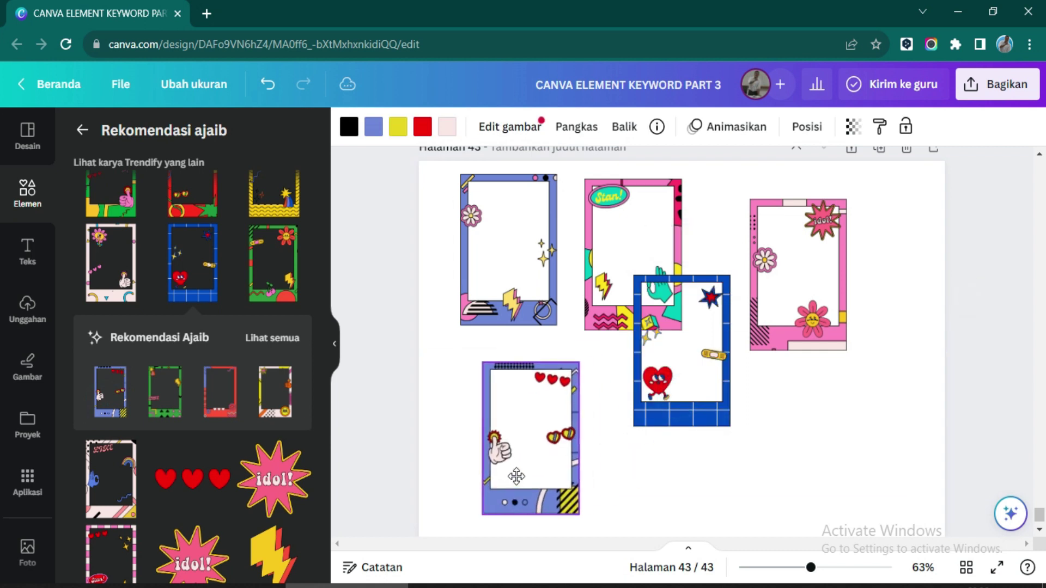
left_click(283, 519)
left_click_drag(750, 449, 911, 482)
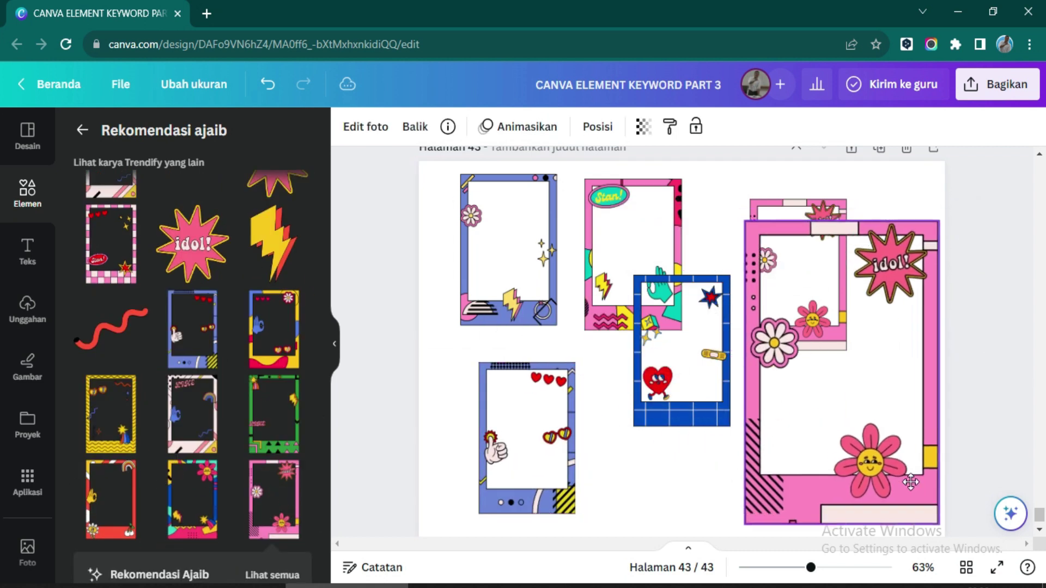
left_click(454, 356)
Step: Add a blank page after page 43 and search the graphics for "set:nAFK_FRLzwk"
left_click(933, 147)
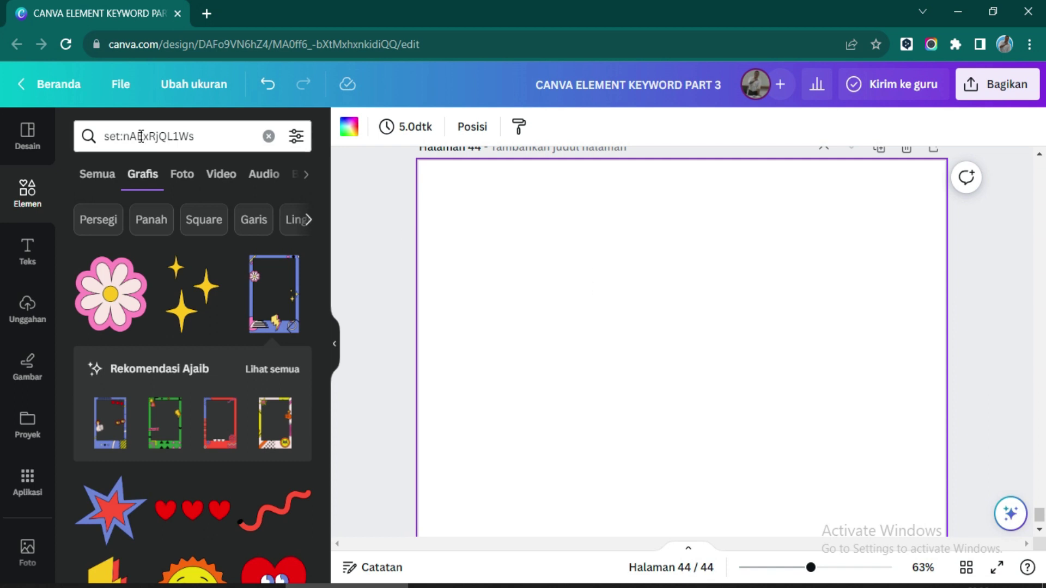
left_click(141, 137)
left_click_drag(202, 137, 141, 137)
key("BackSpace")
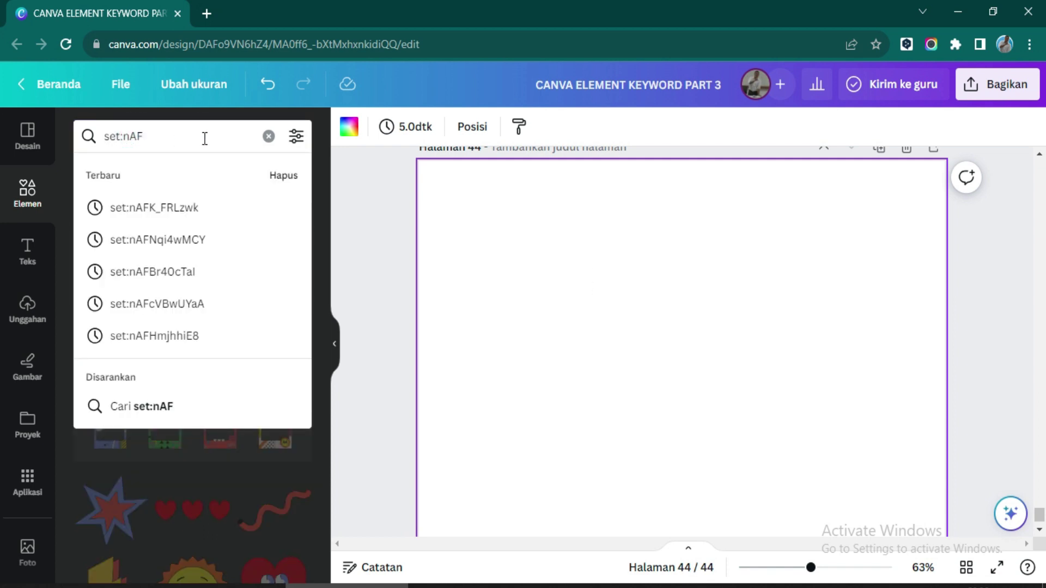
type("K_FRLzwk")
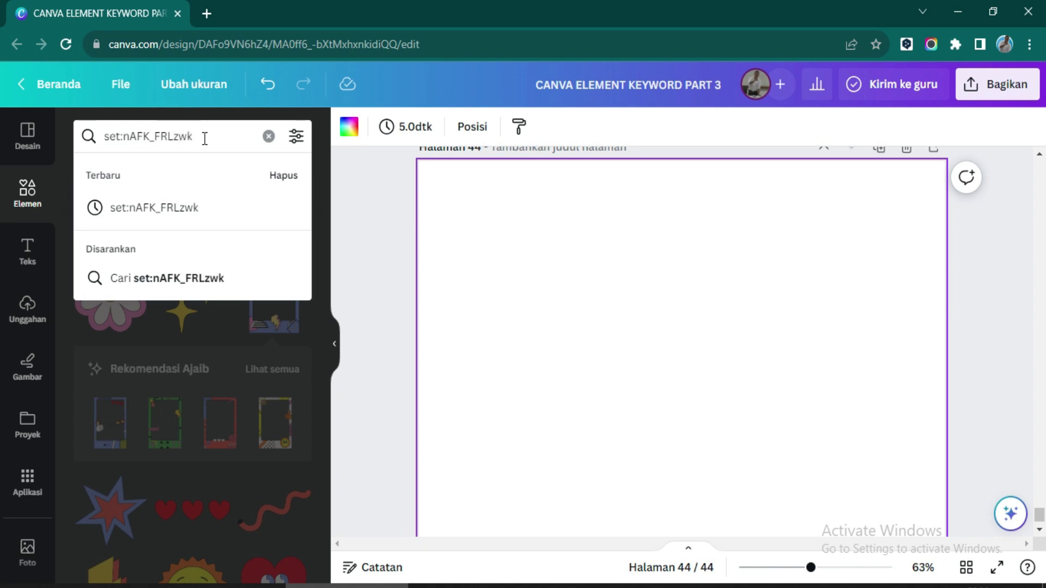
key("Return")
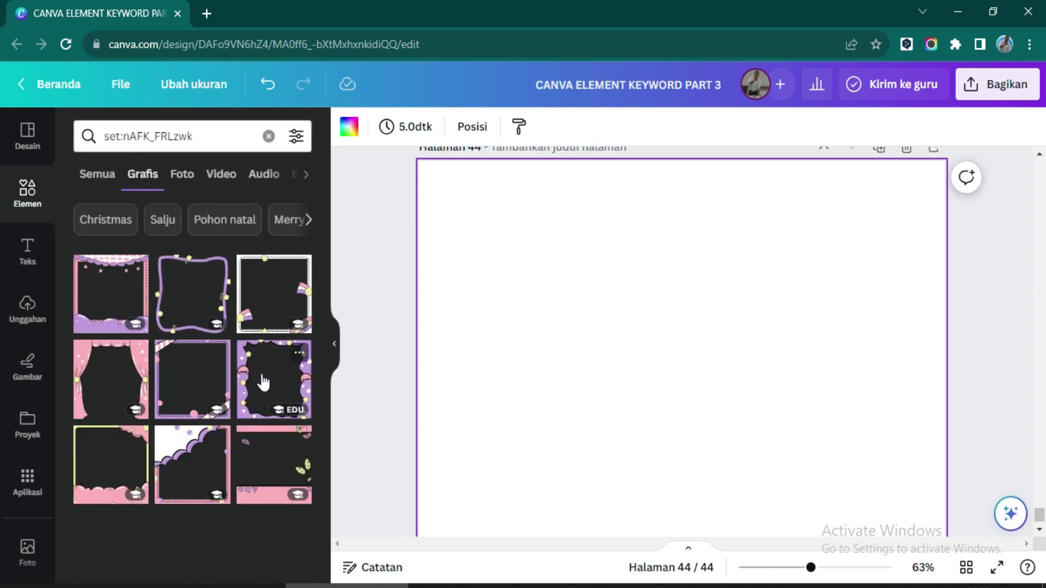
Step: Place the purple star frame, the purple frame with striped corners and the dashed rainbow frame across page 44's upper half
left_click(264, 382)
left_click(193, 380)
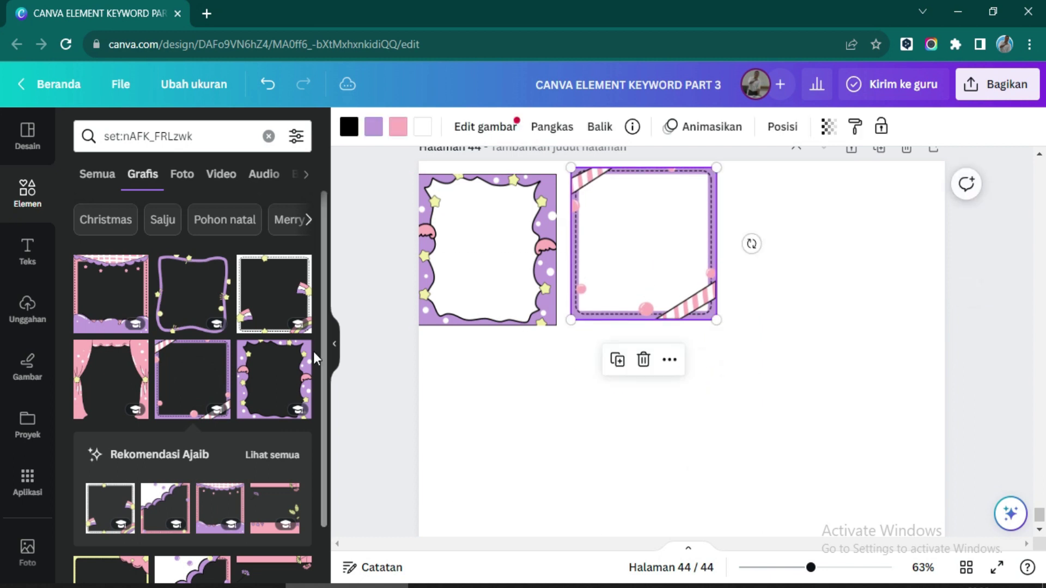
left_click(275, 293)
left_click_drag(712, 386, 794, 269)
Step: Place the pink curtain frame and the pink frame with a purple scalloped corner, both enlarged, across page 44's lower half
scroll(193, 326, "down", 3)
left_click(110, 444)
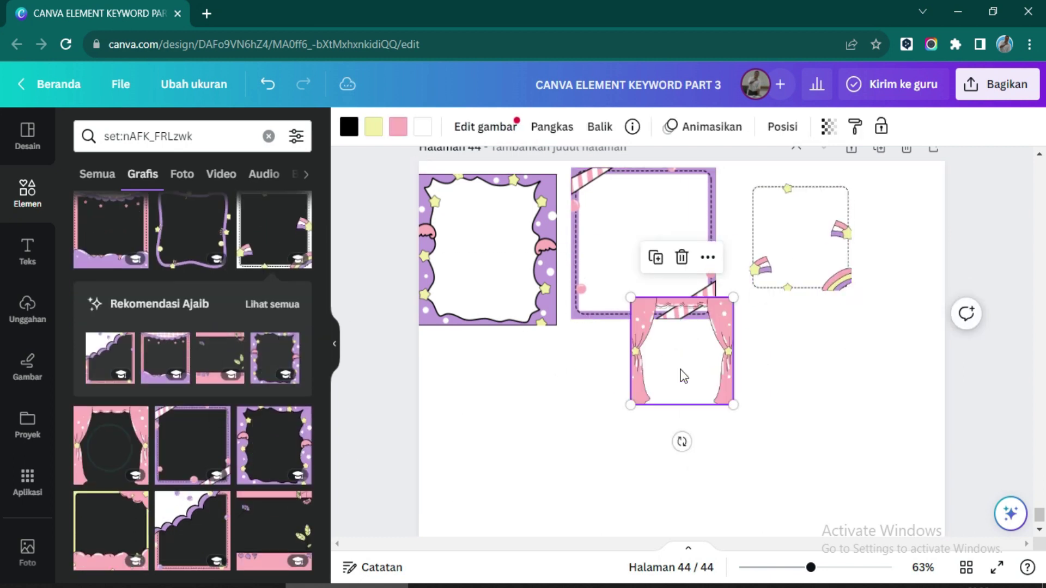
left_click_drag(684, 376, 483, 413)
left_click_drag(530, 457, 610, 540)
left_click(165, 443)
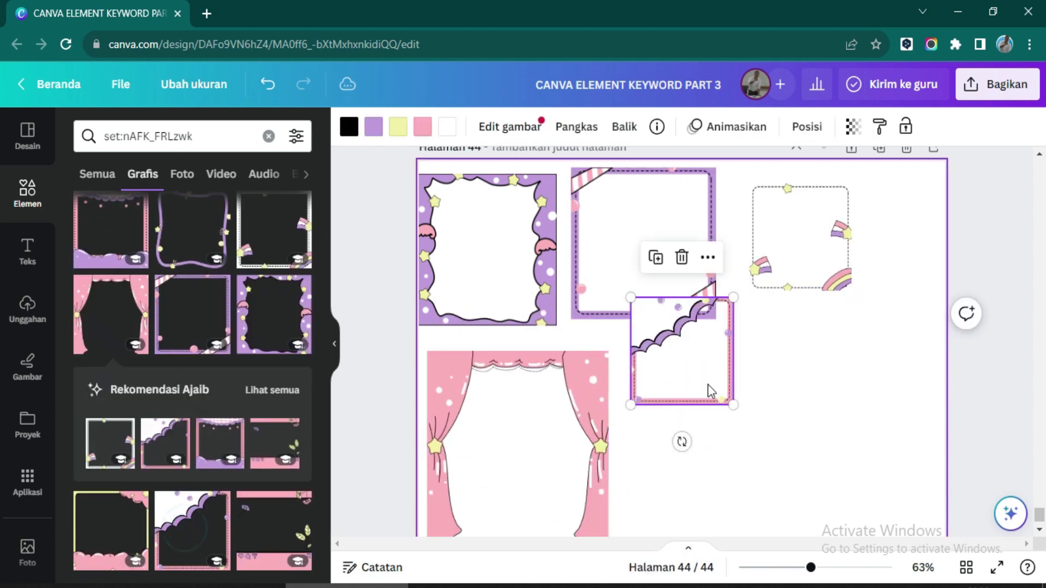
left_click_drag(733, 405, 816, 486)
left_click_drag(766, 395, 774, 445)
left_click(918, 276)
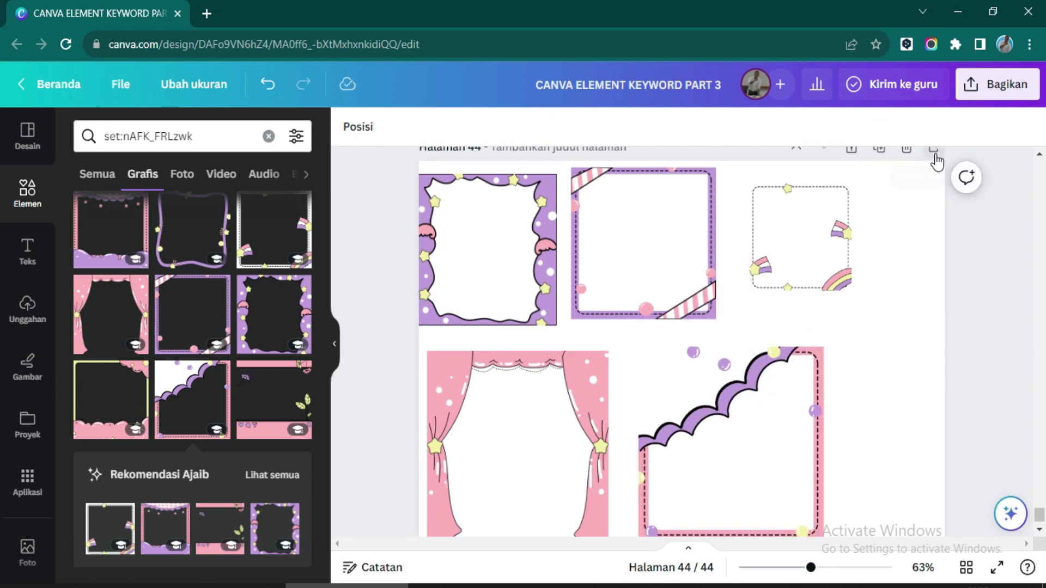
Step: Add a blank page after page 44 and search the graphics for "set:nAFNqi4wMCY"
left_click(934, 155)
left_click_drag(143, 137, 202, 135)
type("Nqi4wMCY")
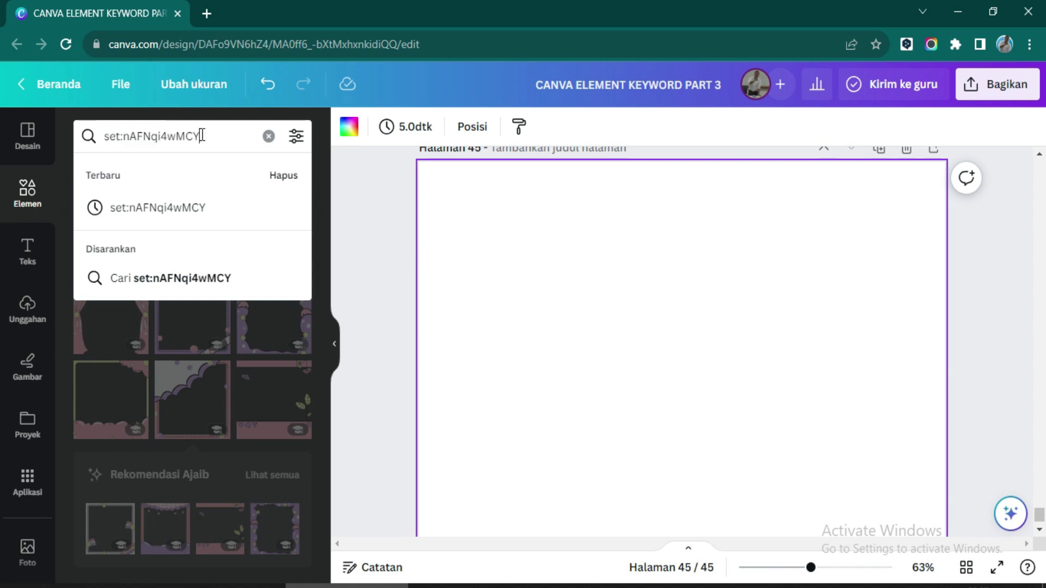
key("Return")
Step: Place the fishbone frame, the green lightbulb frame and the yellow taped recycling frame in a row across page 45's upper half
left_click(111, 294)
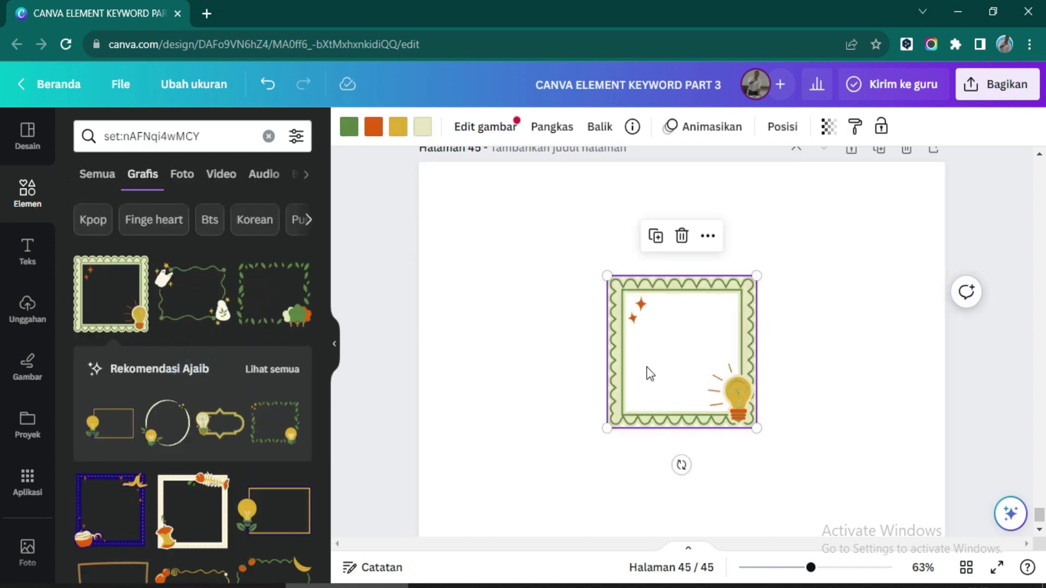
scroll(235, 406, "down", 3)
left_click_drag(193, 267, 584, 331)
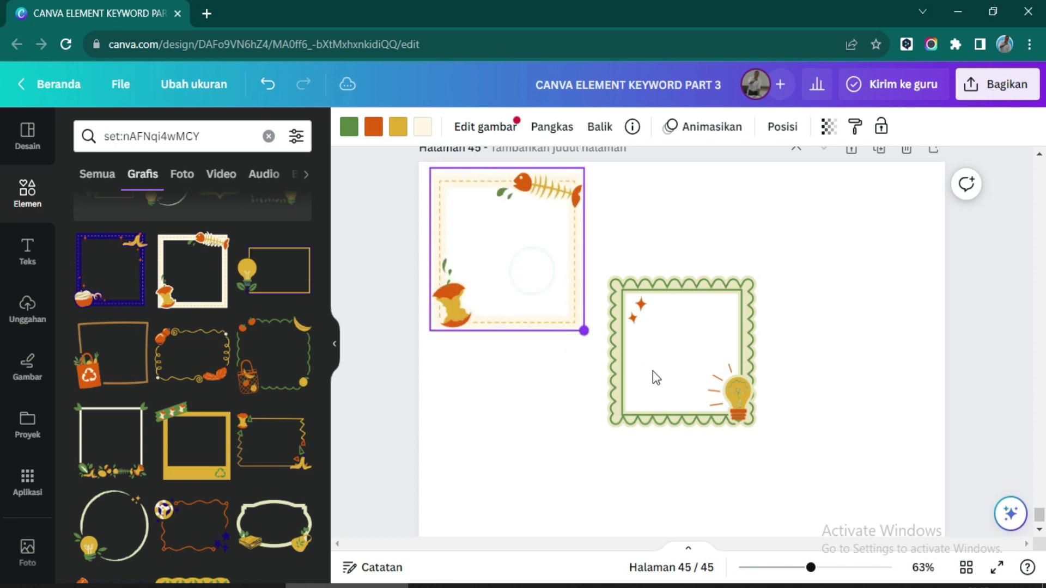
left_click_drag(656, 377, 650, 270)
left_click(196, 321)
left_click_drag(685, 342, 857, 236)
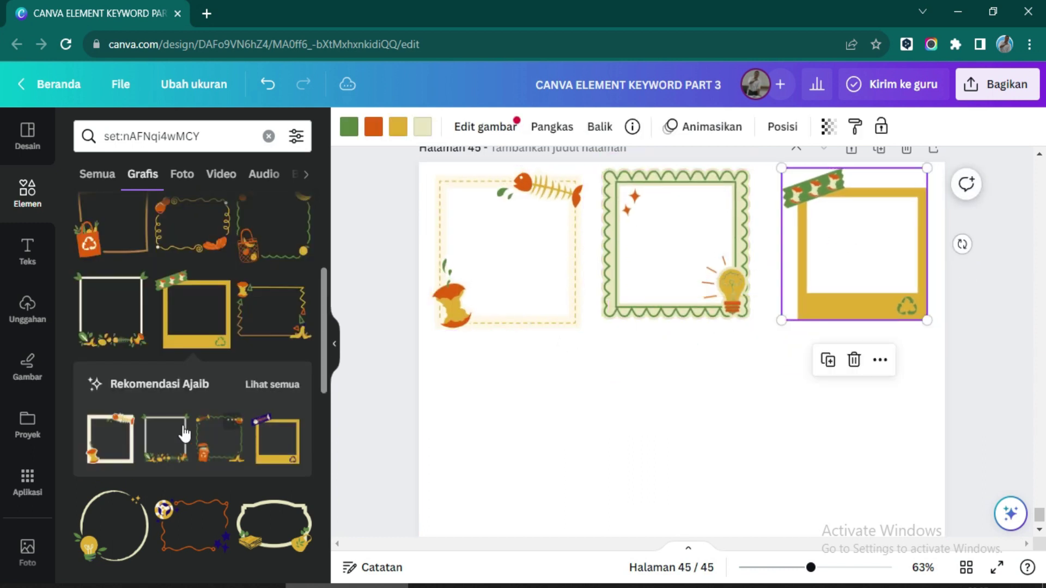
Step: Add the yellow leaf frame with trees and the orange recycling-bin frame to page 45's lower half
scroll(185, 434, "down", 4)
left_click(185, 376)
left_click_drag(659, 362, 494, 454)
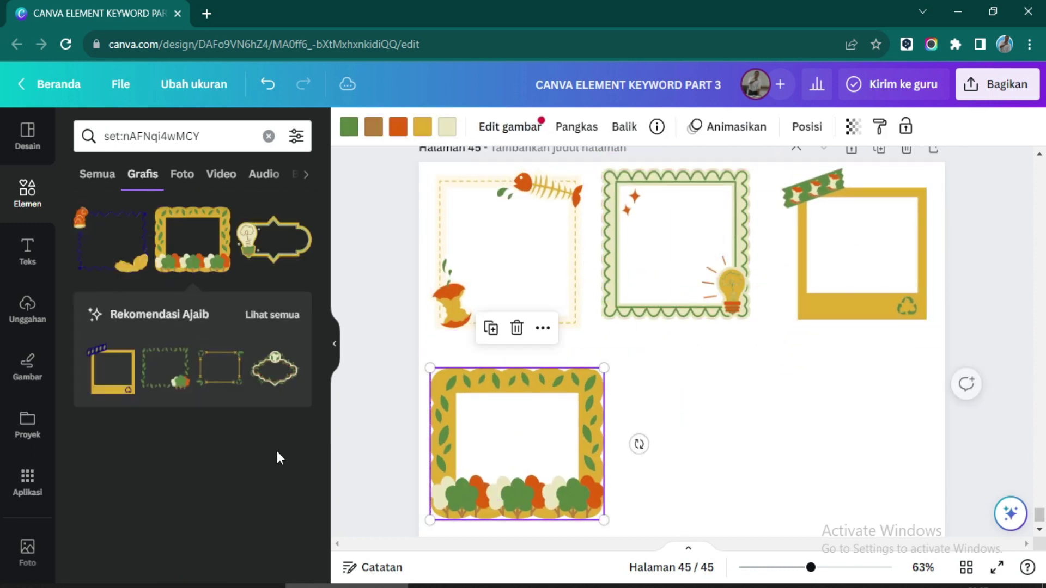
scroll(212, 433, "down", 5)
scroll(213, 445, "down", 5)
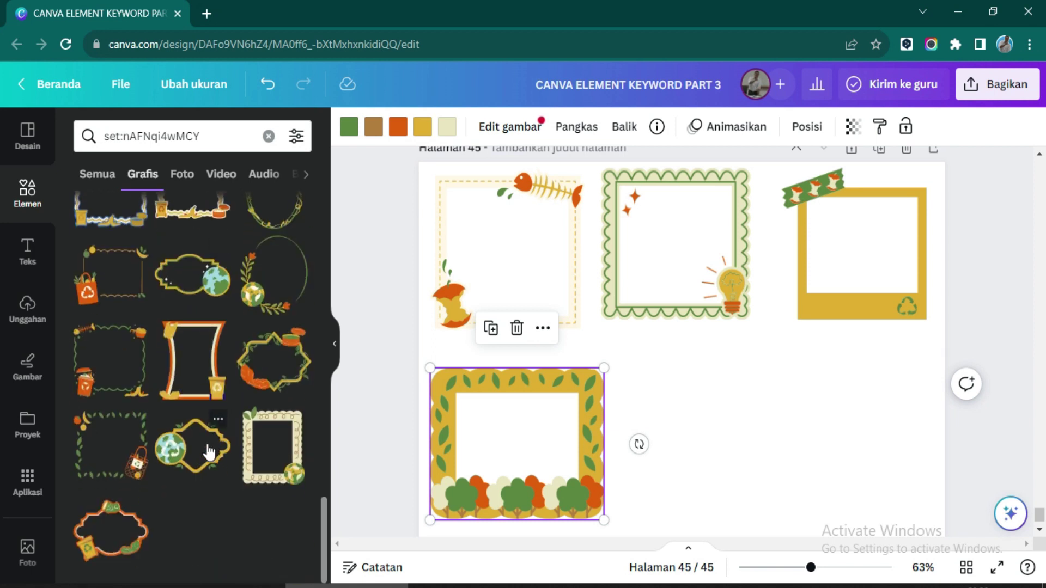
left_click(193, 359)
left_click_drag(718, 341, 722, 429)
left_click(882, 394)
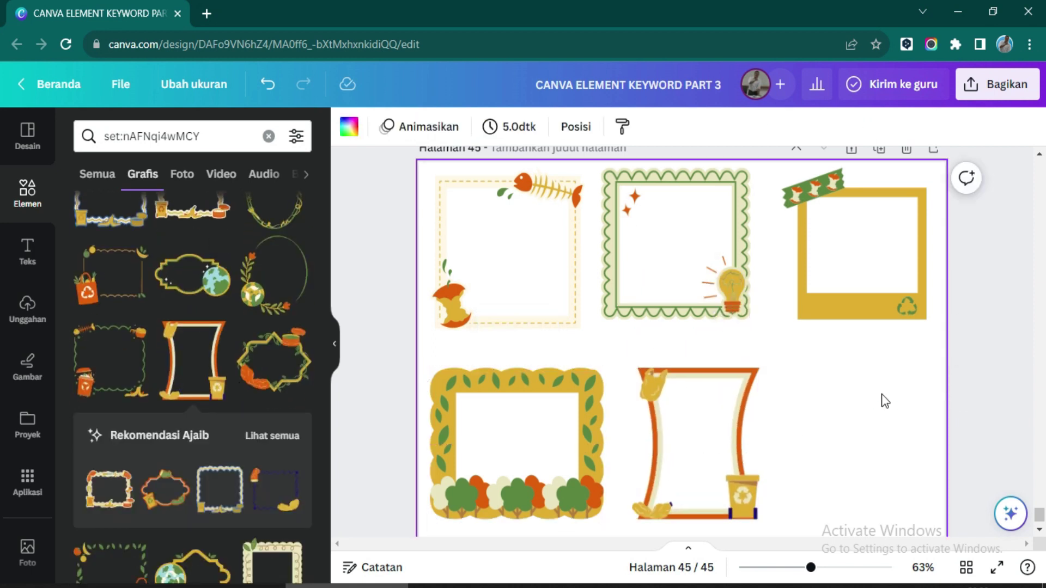
left_click(933, 152)
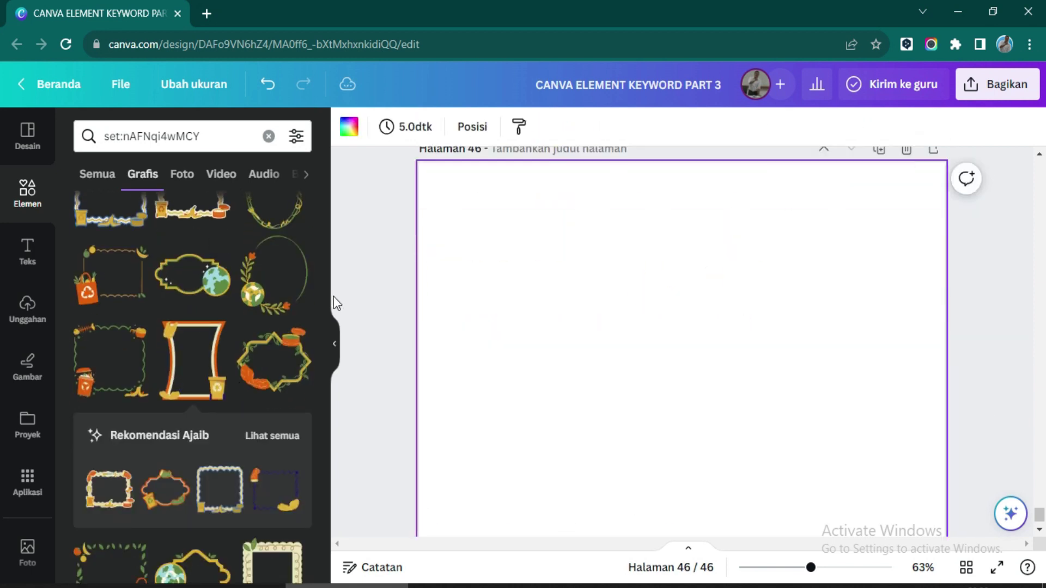
left_click(214, 142)
left_click_drag(213, 141, 175, 137)
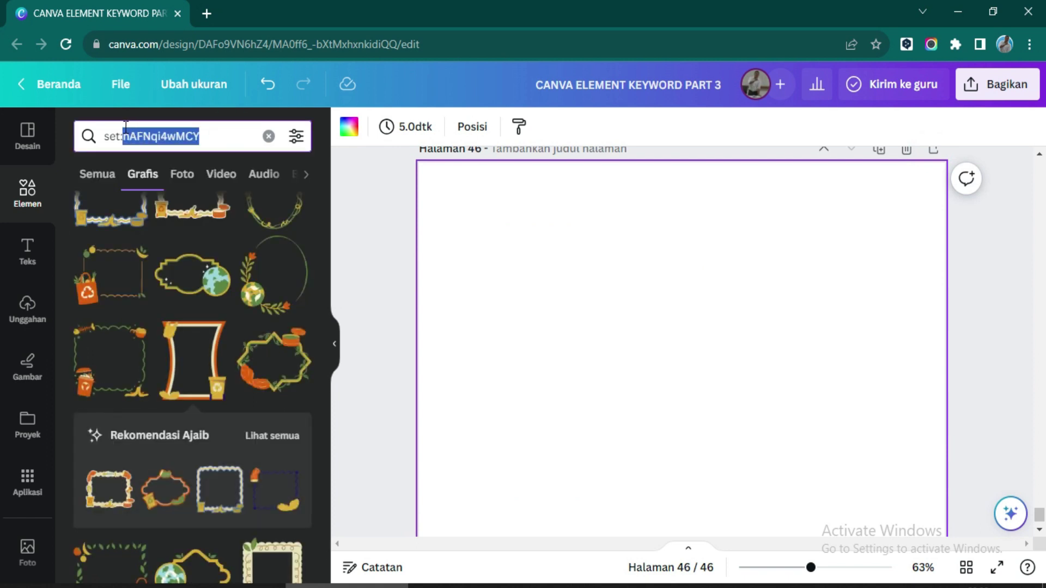
key("BackSpace")
key("BackSpace")
key("BackSpace")
key("BackSpace")
key("BackSpace")
type("@coco")
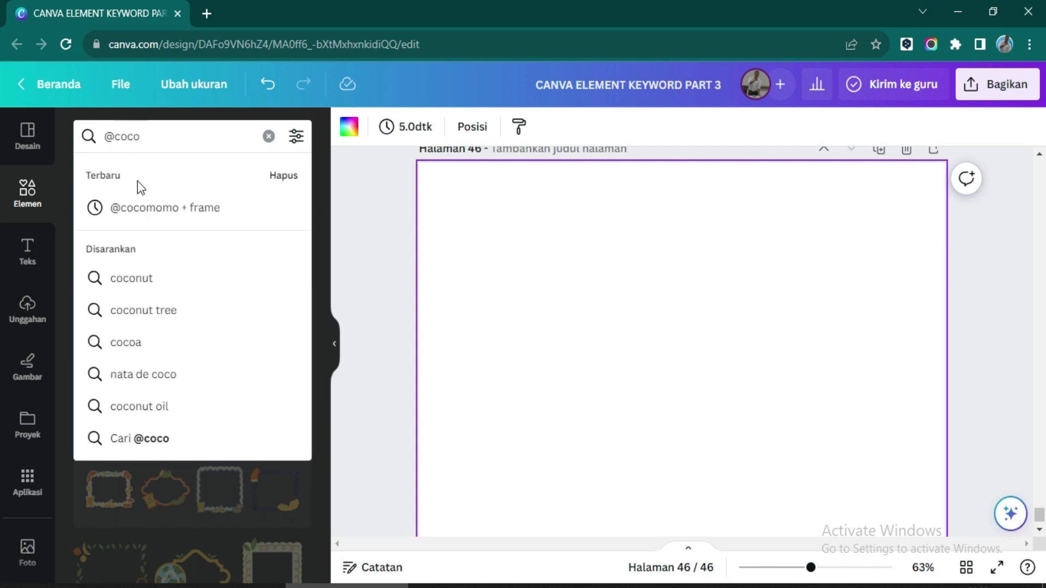
left_click(163, 208)
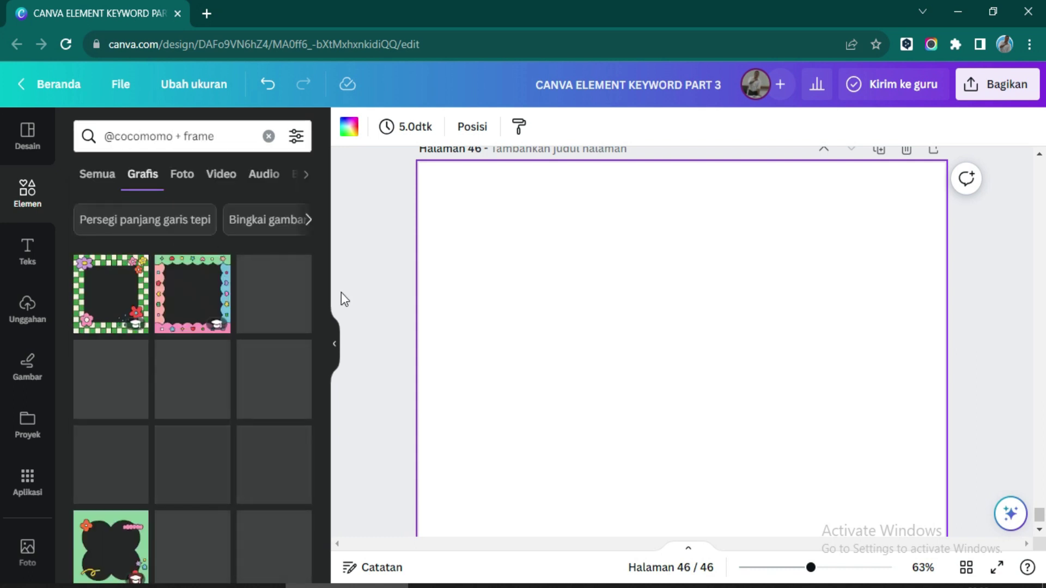
Step: Place the scalloped multicolour frame and the patchwork flower frame side by side, scaled down, on page 46's upper half
left_click(169, 285)
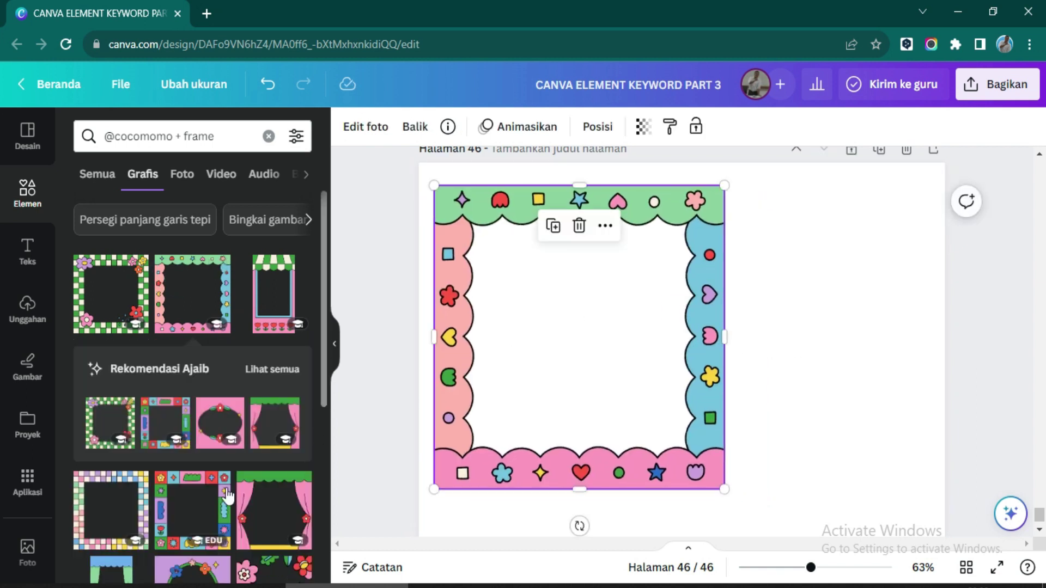
left_click_drag(724, 490, 595, 351)
left_click(192, 511)
left_click_drag(681, 397, 754, 363)
left_click_drag(892, 490, 764, 346)
Step: Add the pink curtain frame with the green valance beside the patchwork frame, resized to match its height
left_click(274, 506)
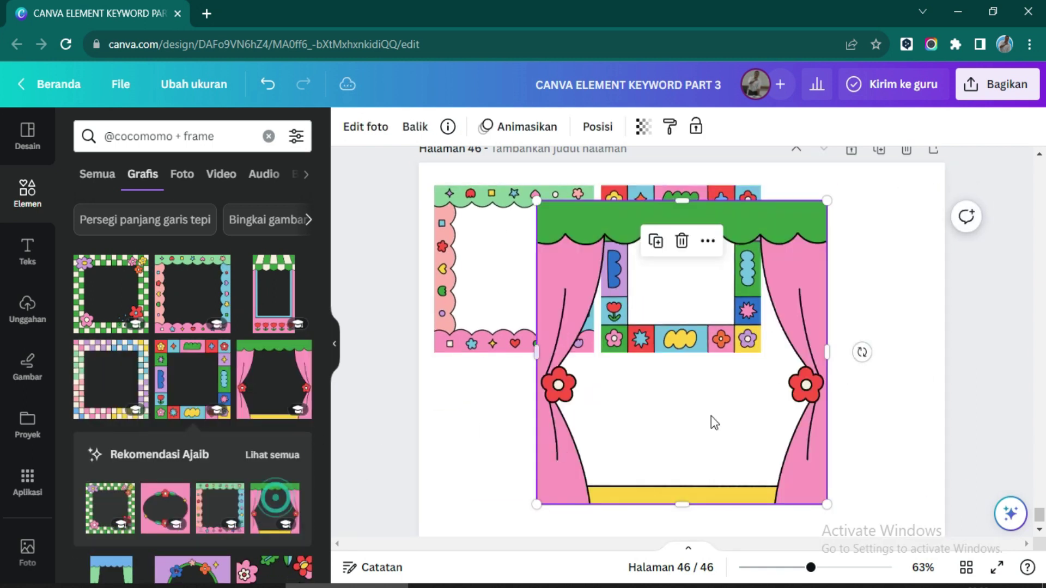
left_click_drag(828, 200, 642, 397)
left_click_drag(599, 452, 833, 229)
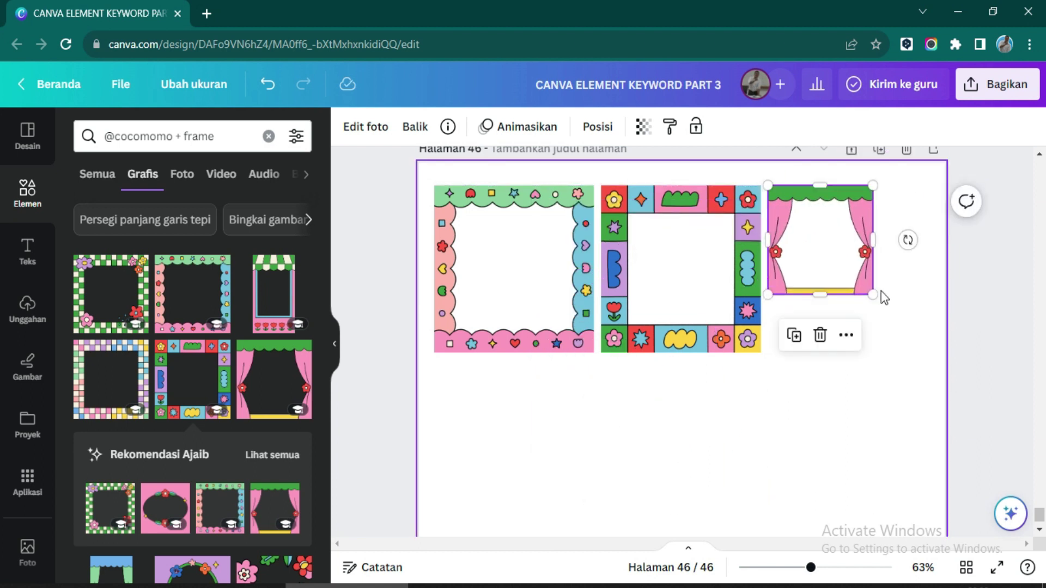
left_click_drag(871, 292, 928, 353)
left_click(726, 427)
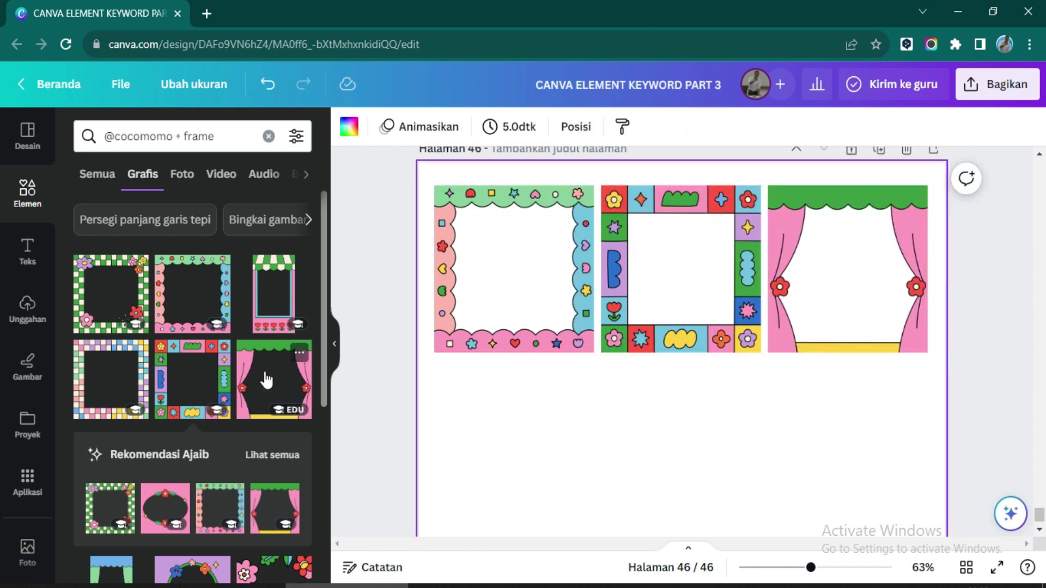
Step: Add the purple oval flower frame and the arched landscape window to page 46's lower half
scroll(193, 381, "down", 4)
left_click(193, 363)
left_click_drag(790, 349, 673, 355)
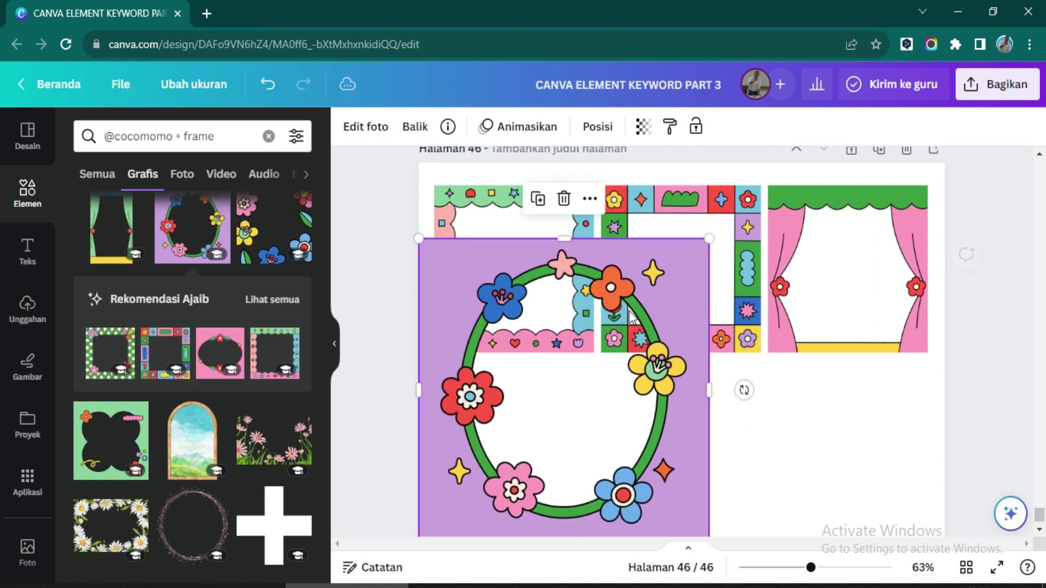
left_click_drag(712, 206, 601, 351)
left_click(192, 441)
left_click_drag(677, 351, 665, 444)
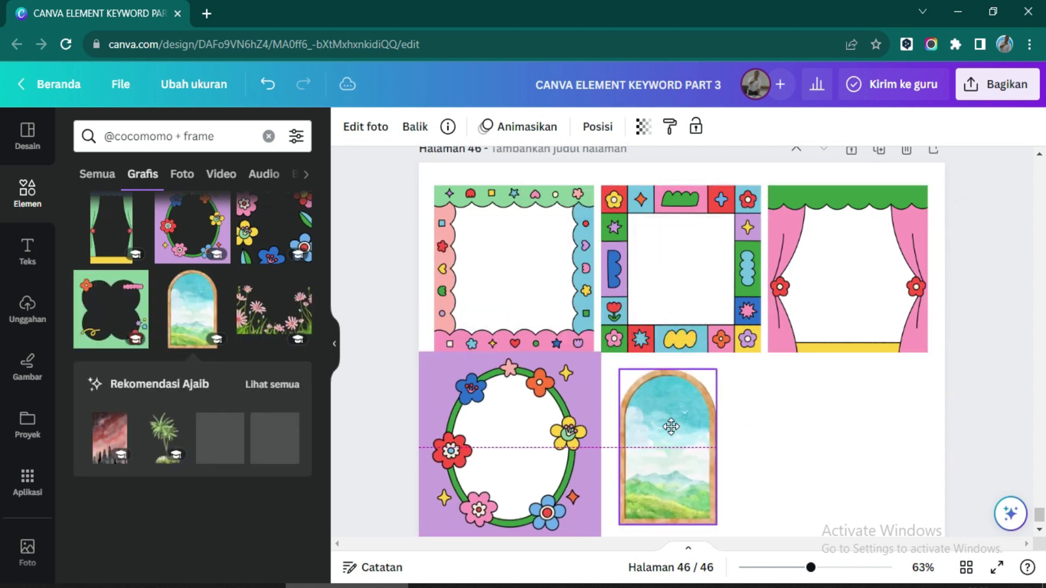
left_click(832, 428)
Step: Add a blank page after page 46, search the elements for "set:nAFMFGdnIwc" and show all matching graphics
key("ctrl+Return")
left_click(268, 137)
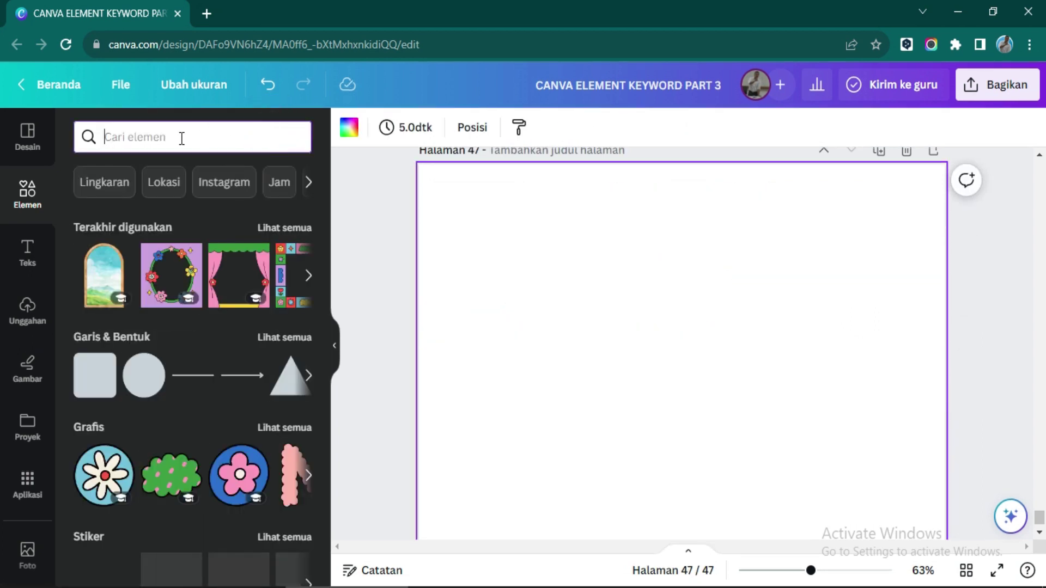
type("set:n")
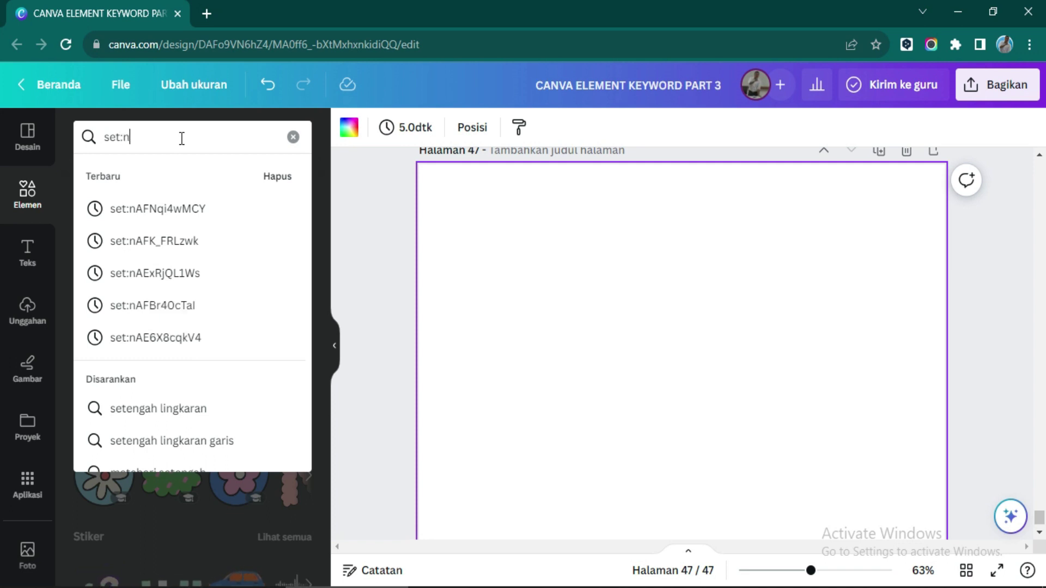
type("AFMFGdnlwc")
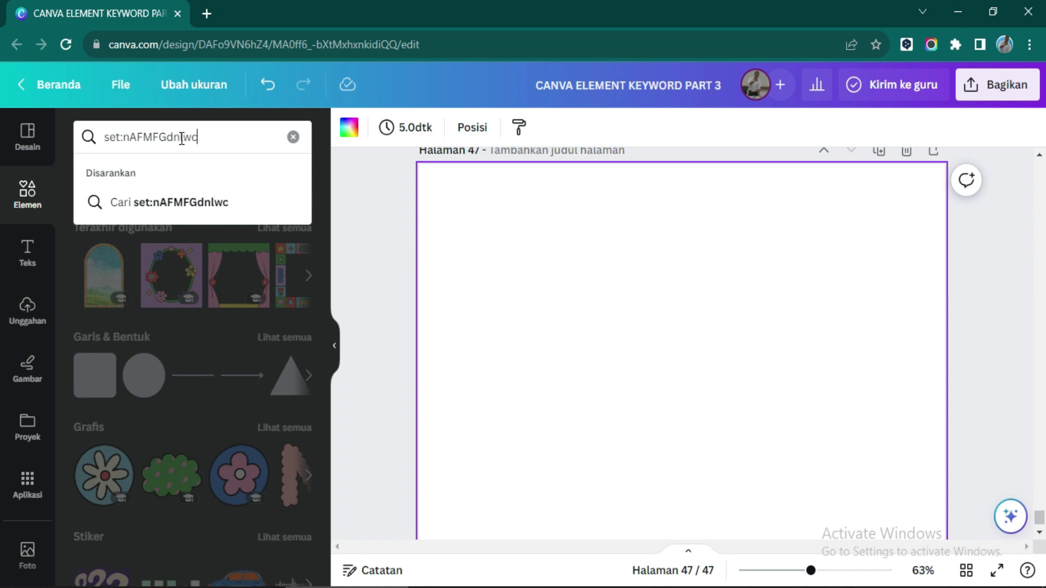
key("Return")
left_click(185, 137)
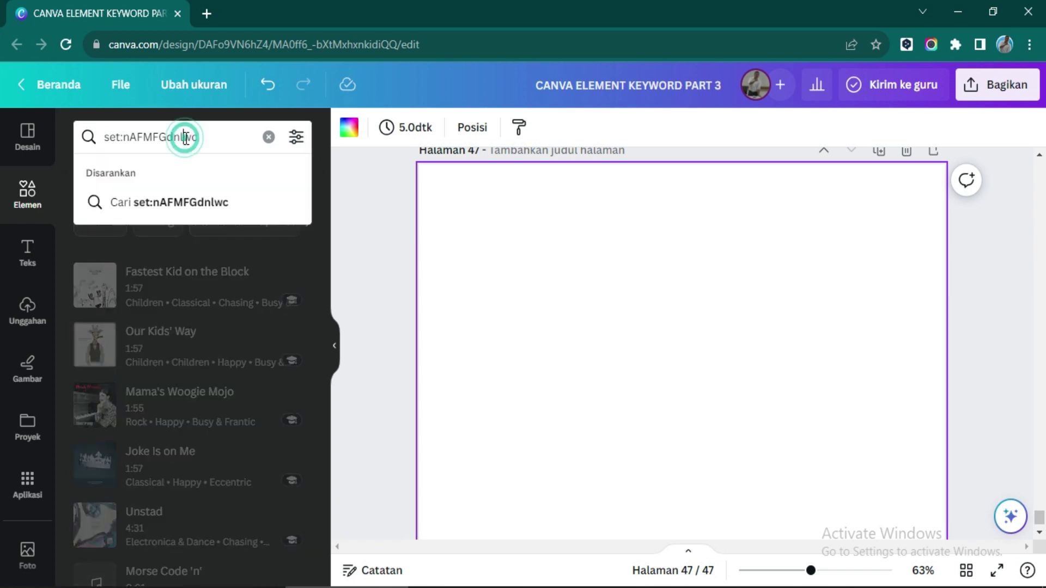
key("Return")
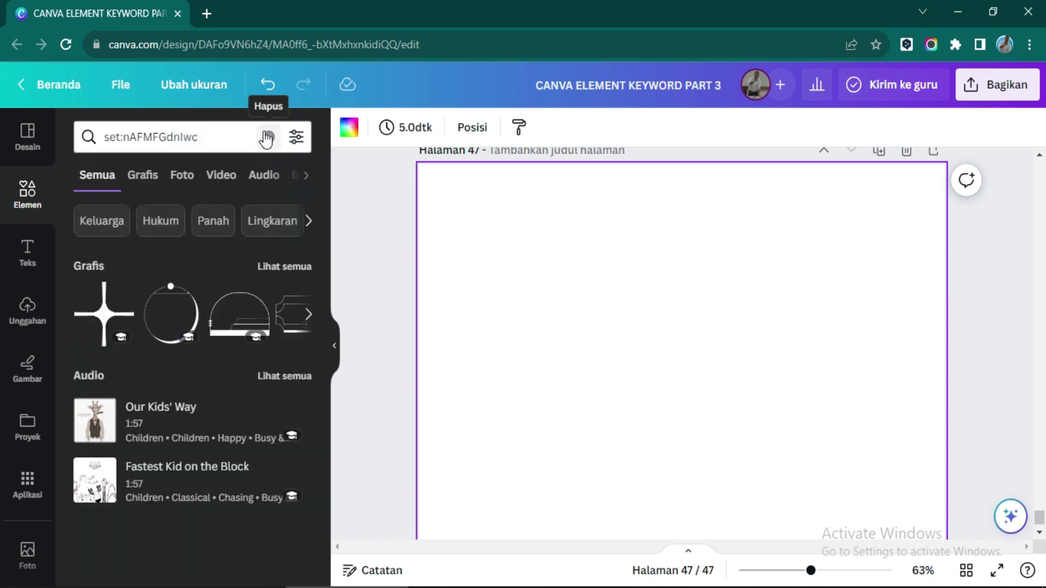
left_click(278, 267)
Step: Place the narrow arch frame, the rounded asterisk frame and the stacked zigzag frame across page 47's upper part
left_click(198, 385)
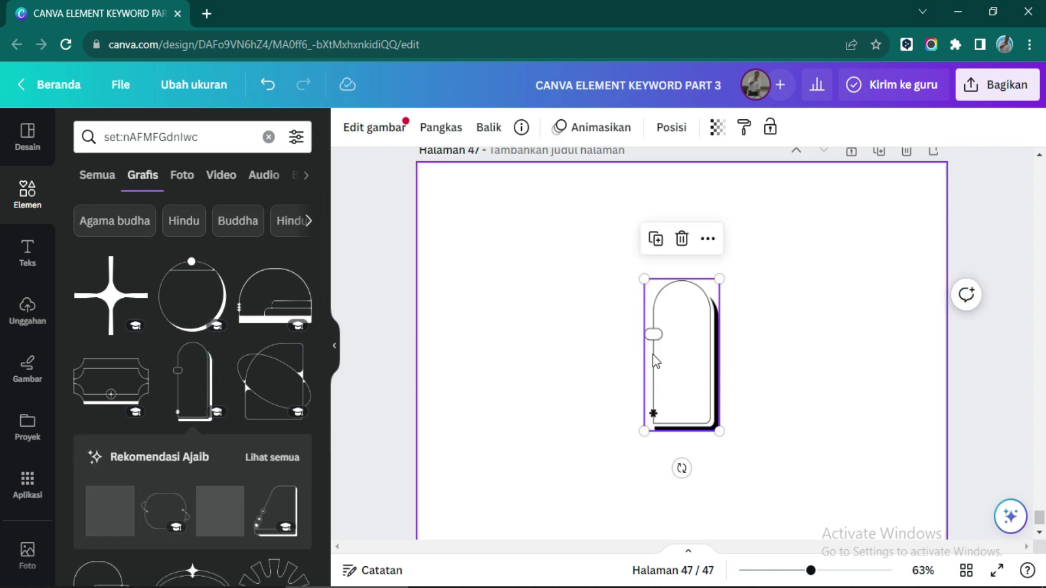
left_click_drag(658, 339, 460, 226)
left_click(642, 332)
scroll(225, 372, "down", 4)
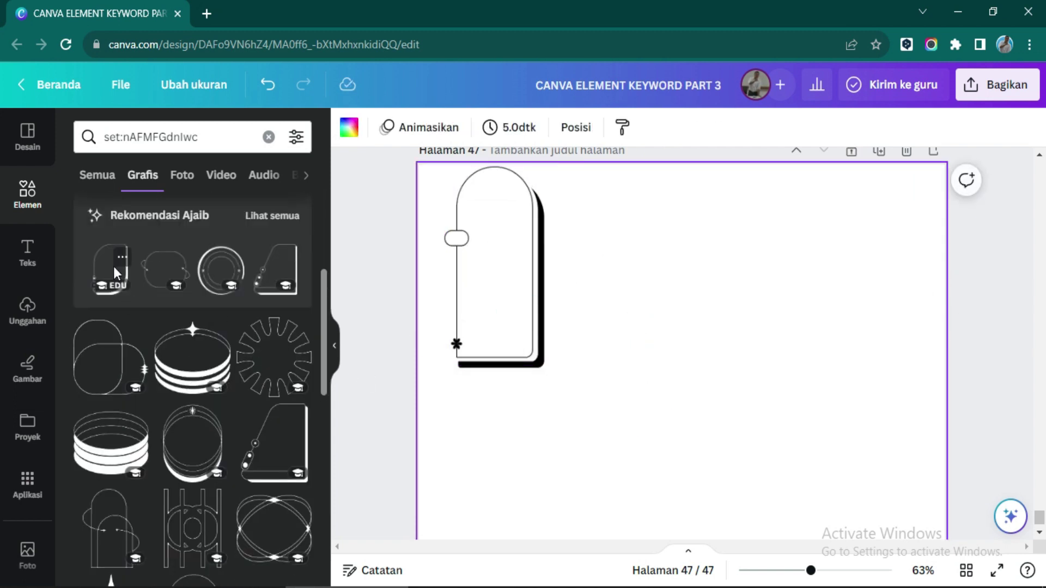
left_click(112, 267)
left_click_drag(736, 278, 806, 180)
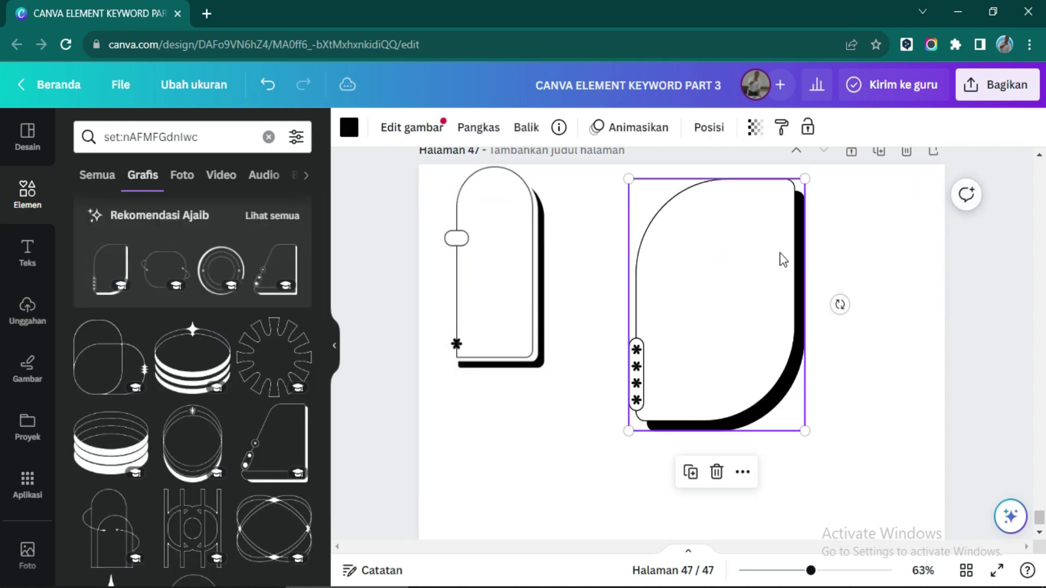
left_click_drag(782, 256, 779, 217)
scroll(228, 428, "down", 4)
left_click(274, 457)
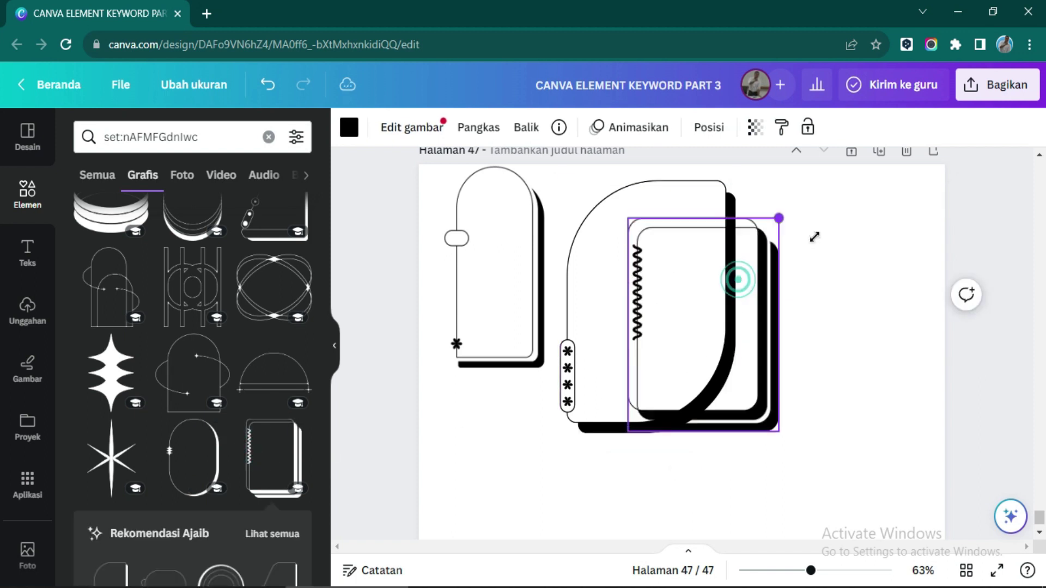
left_click_drag(680, 333, 815, 295)
Step: Add the crossed-ellipse line shape, the sparkle-corner frame and a second, smaller rounded asterisk frame to page 47's lower part
scroll(199, 409, "down", 6)
left_click(271, 351)
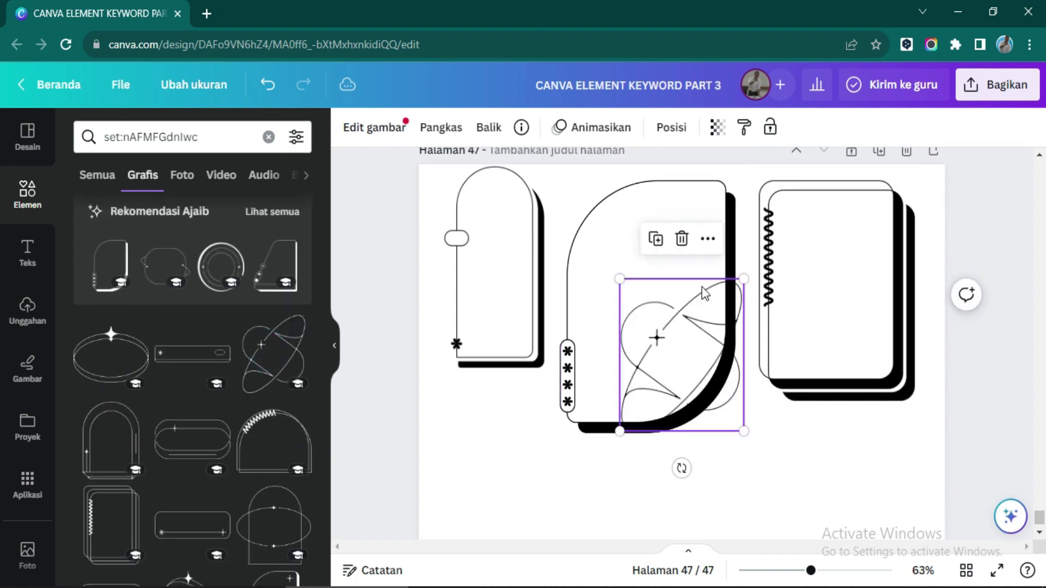
left_click_drag(733, 282, 699, 319)
left_click_drag(668, 376, 490, 462)
scroll(163, 408, "down", 5)
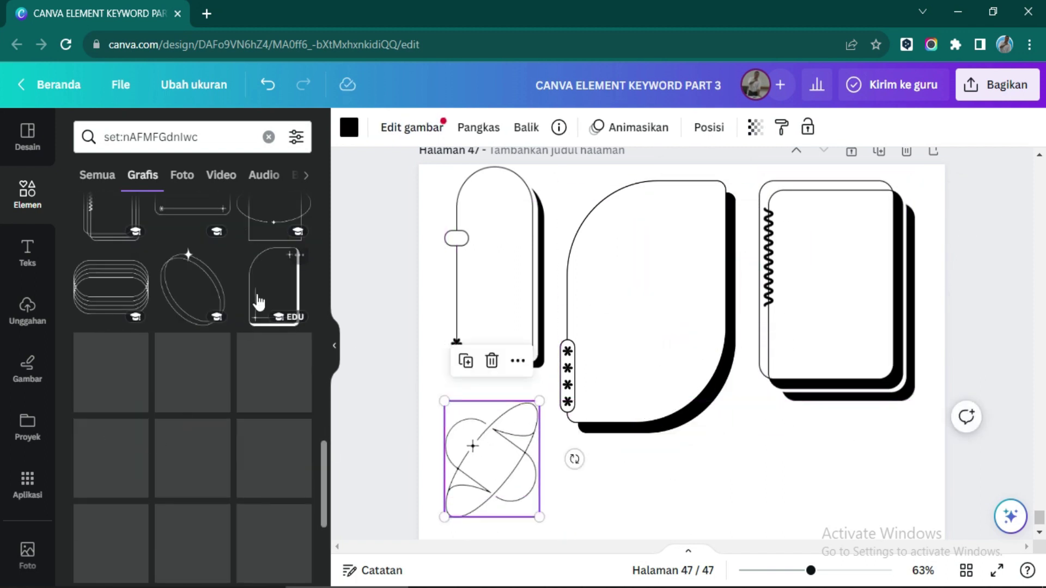
left_click(274, 286)
left_click_drag(703, 315, 629, 419)
left_click(275, 542)
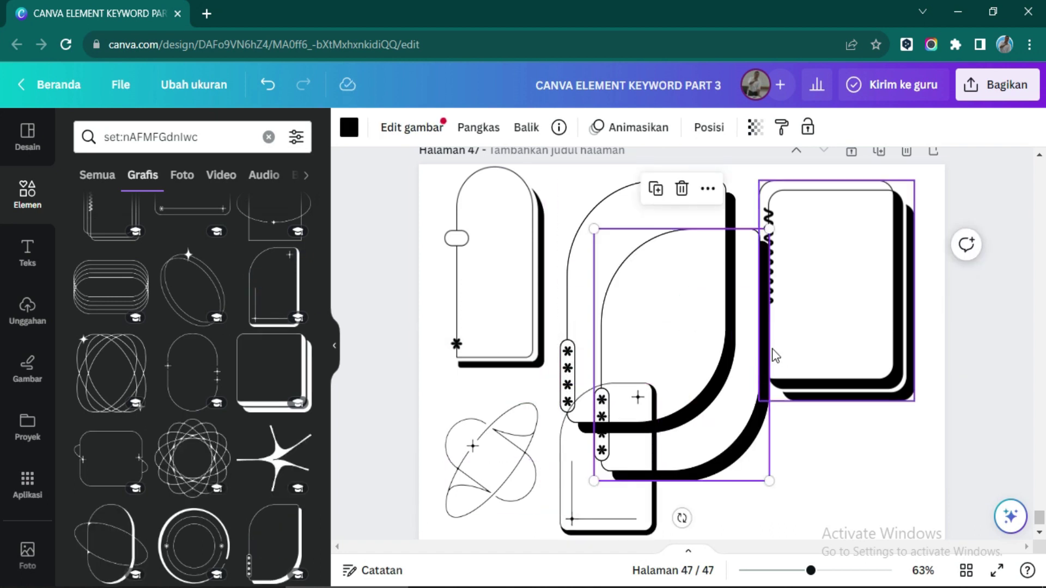
left_click_drag(769, 229, 770, 433)
Step: Add a blank page after page 47, search the elements for the creator's handle with "+juice" and show all matching photos
key("ctrl+Return")
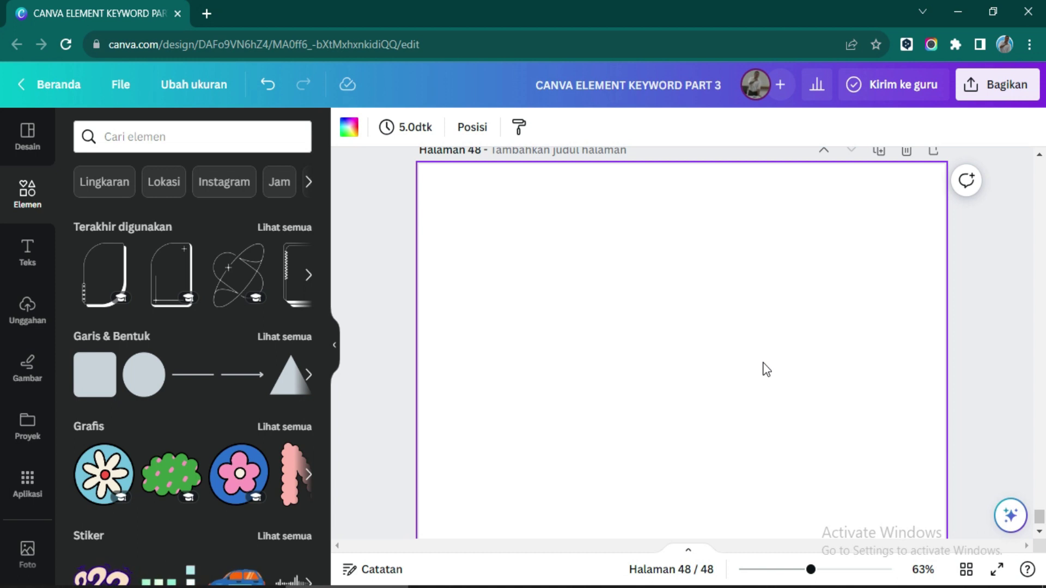
left_click(161, 141)
type("@natalii")
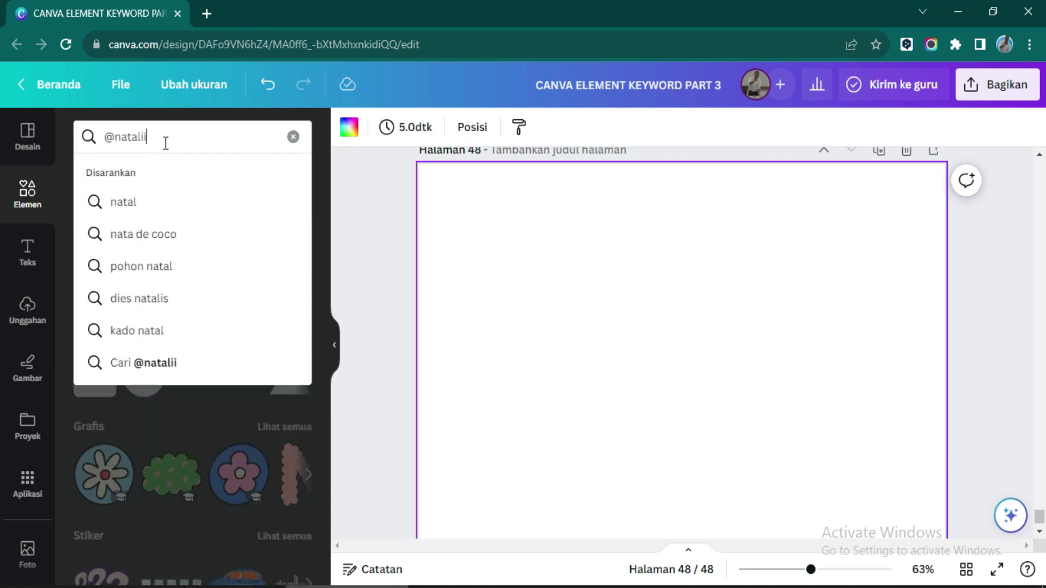
type("-n+juice")
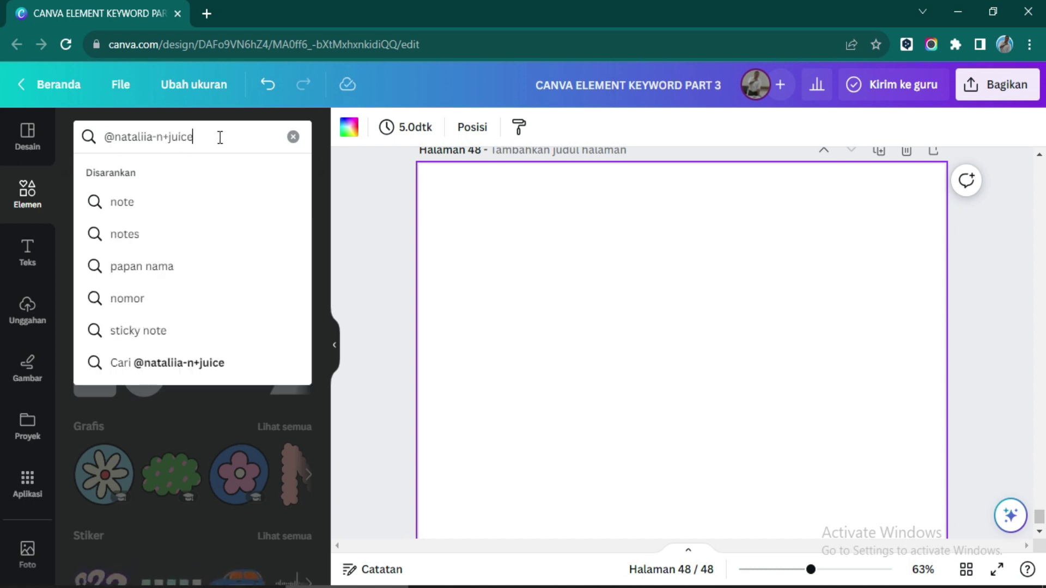
key("Return")
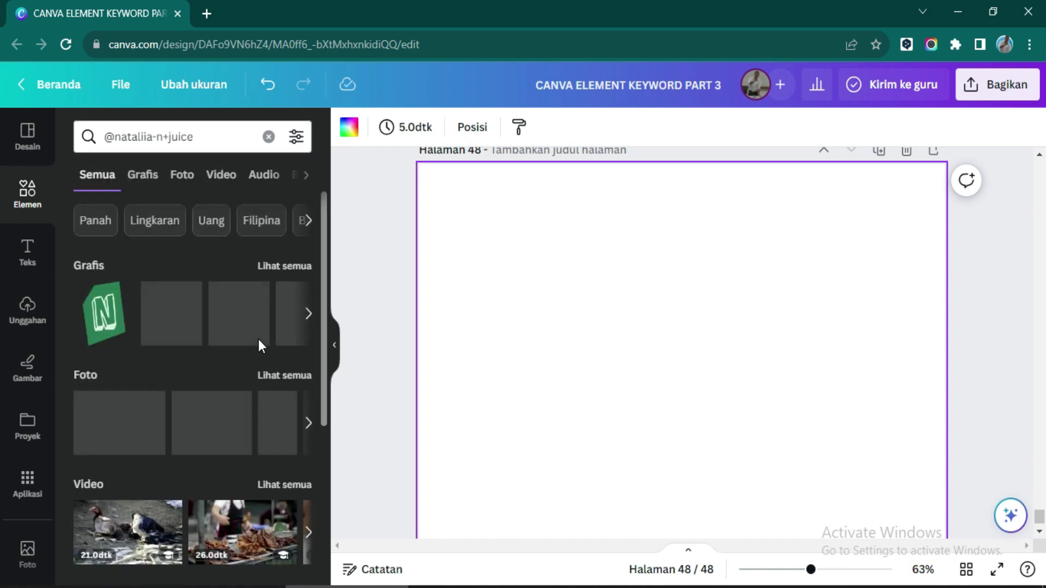
left_click(281, 376)
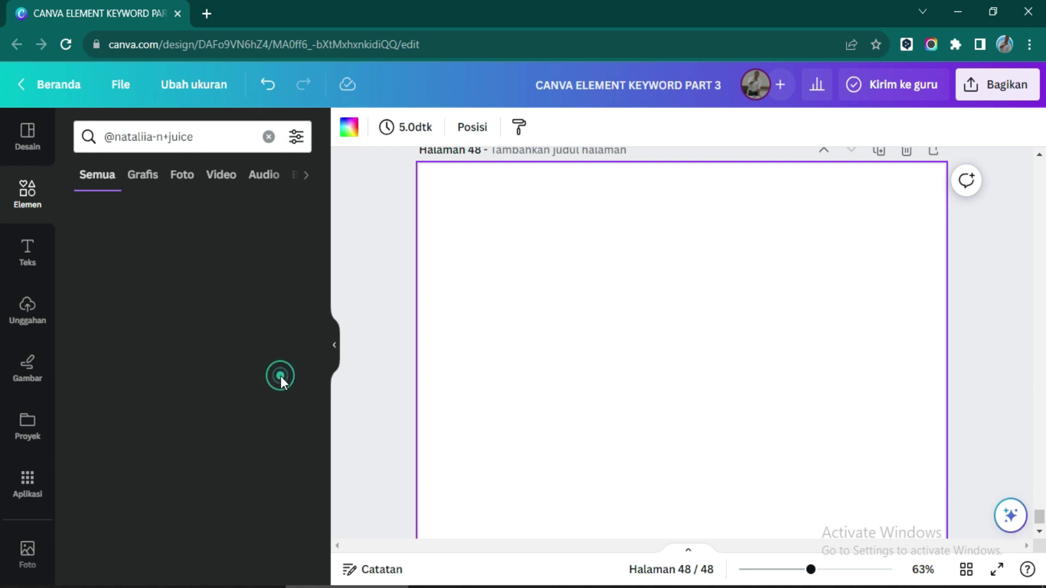
Step: Place the mixed fruit juice photo and the vegetable juice glasses photo, both scaled down, side by side across page 48's upper half
left_click(256, 299)
left_click_drag(870, 203, 681, 350)
left_click_drag(600, 450, 537, 275)
scroll(157, 449, "down", 5)
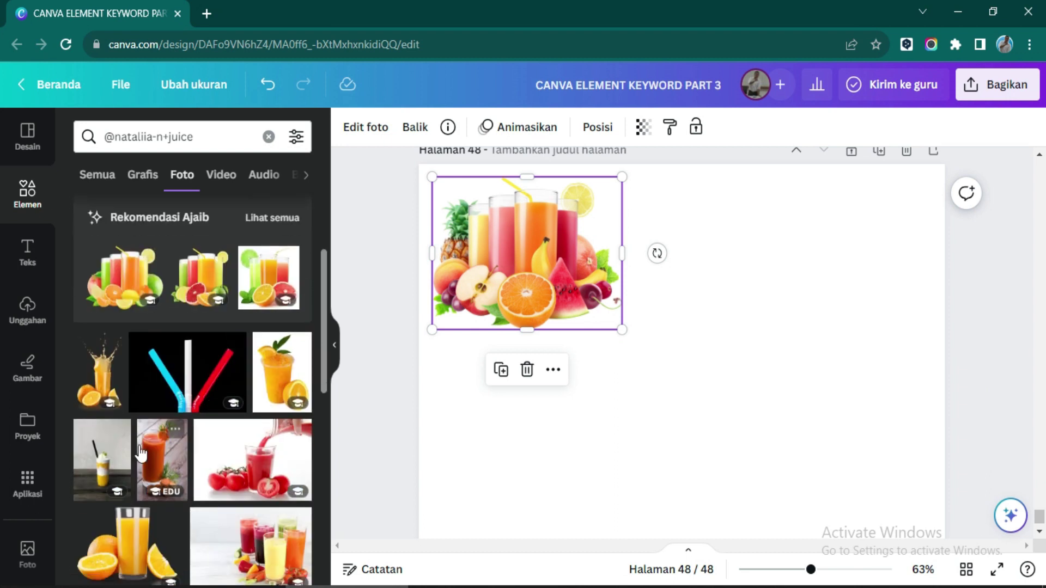
left_click(251, 390)
left_click_drag(901, 206, 707, 337)
left_click_drag(585, 422, 766, 261)
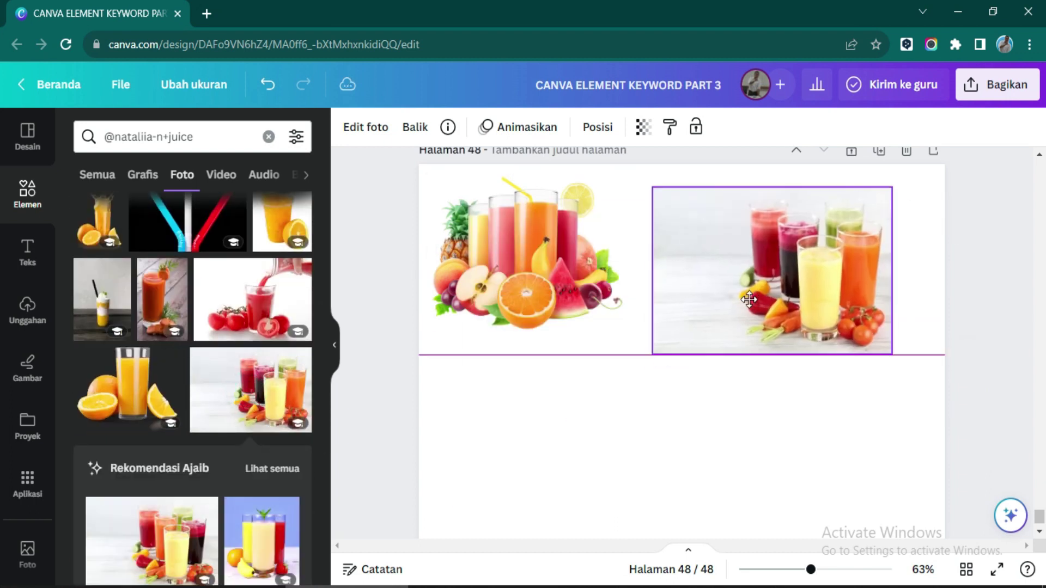
Step: Add the pineapple juice photo and the strawberries photo, both scaled down, side by side across page 48's lower half
scroll(240, 381, "down", 5)
left_click(244, 371)
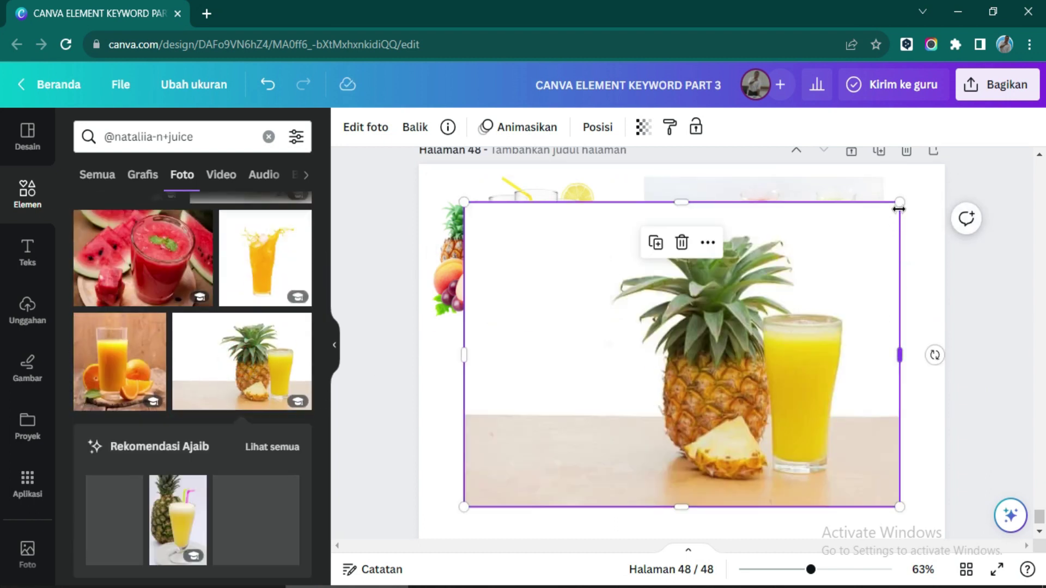
left_click_drag(899, 206, 668, 366)
left_click_drag(648, 415, 605, 428)
scroll(202, 485, "down", 3)
scroll(200, 485, "down", 5)
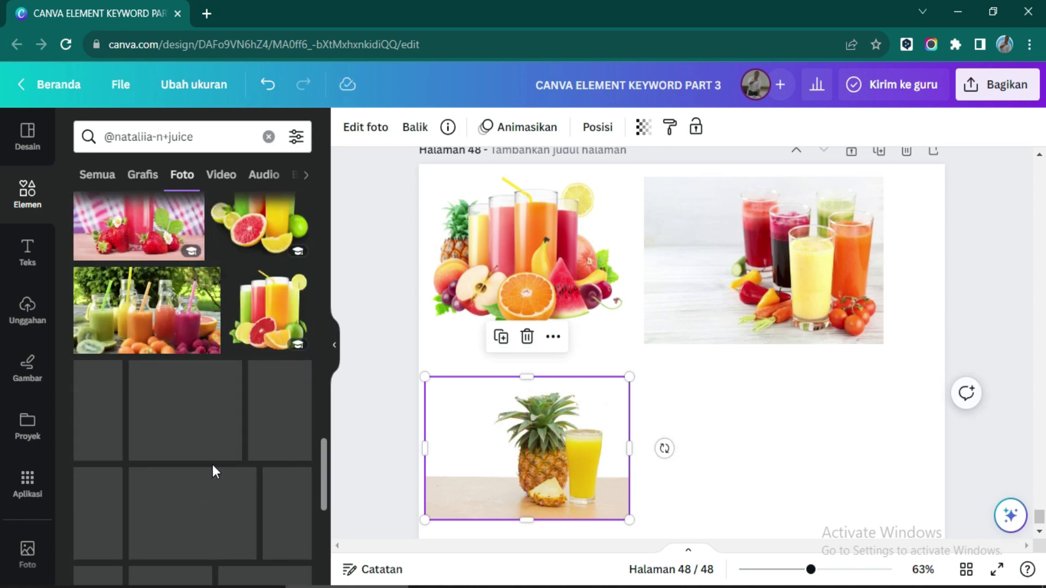
left_click(188, 522)
left_click_drag(890, 206, 701, 343)
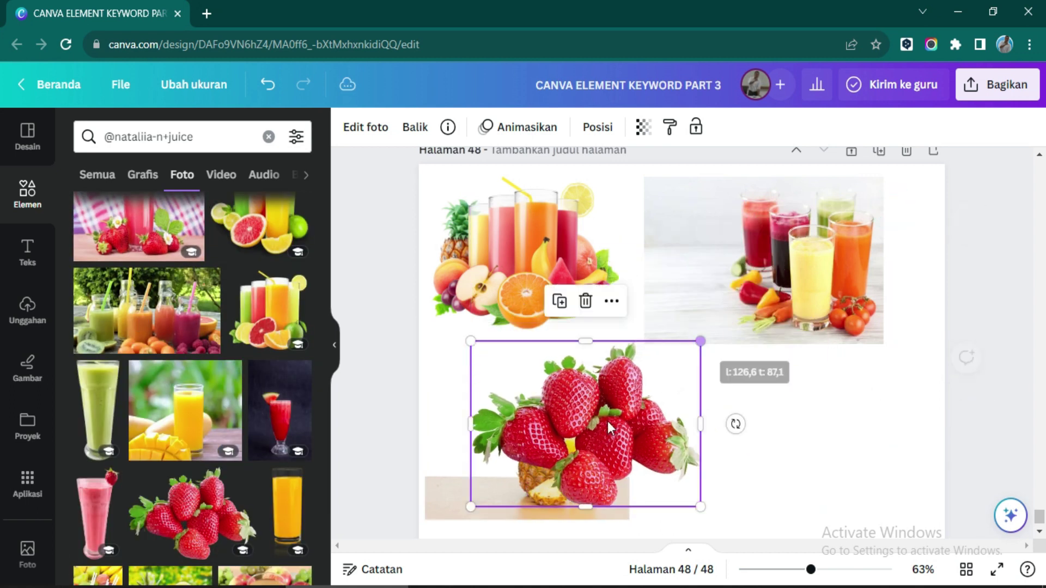
left_click_drag(584, 425, 796, 436)
Step: Add the cherry juice photo at reduced size and the orange juice photo over the middle of page 48
scroll(128, 449, "down", 5)
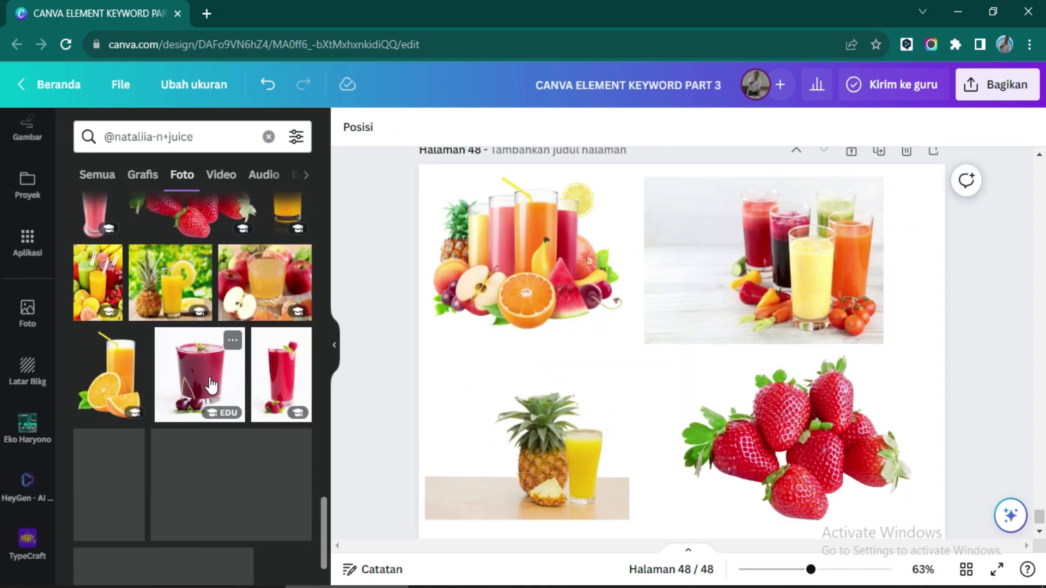
left_click(200, 375)
left_click_drag(824, 205, 699, 311)
left_click(109, 382)
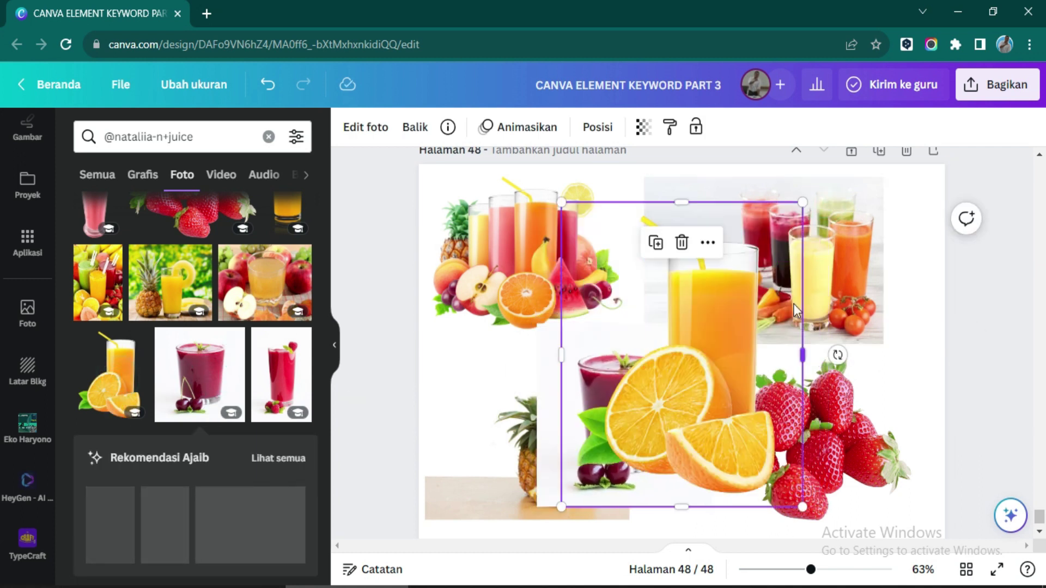
Step: Copy the juice search keyword into the Kode list in Notepad, below set:nAFMFGdnIwc, and return to the Canva design
left_click_drag(214, 135, 120, 137)
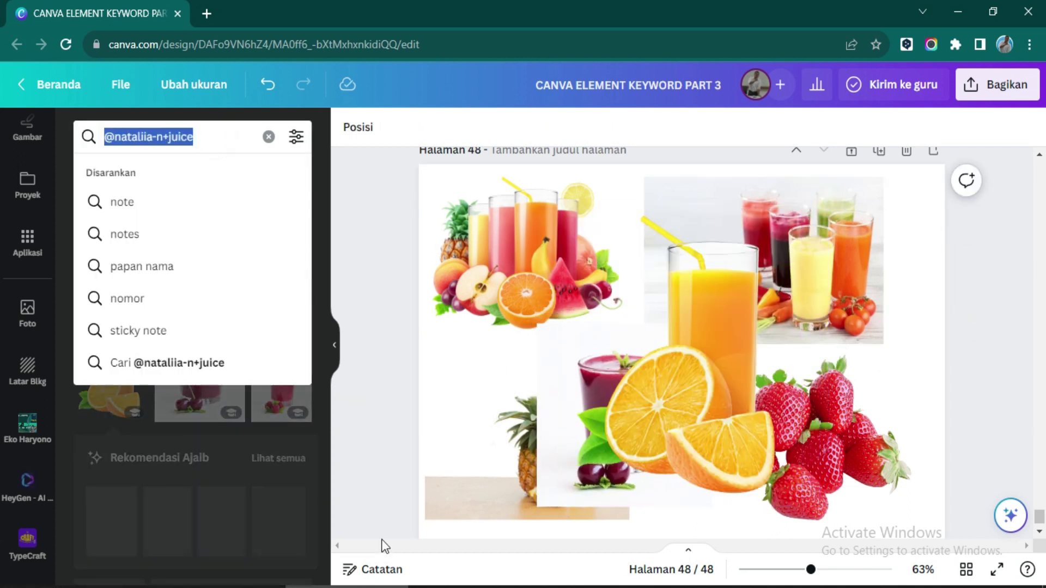
key("ctrl+c")
key("alt+Tab")
key("ctrl+v")
key("Return")
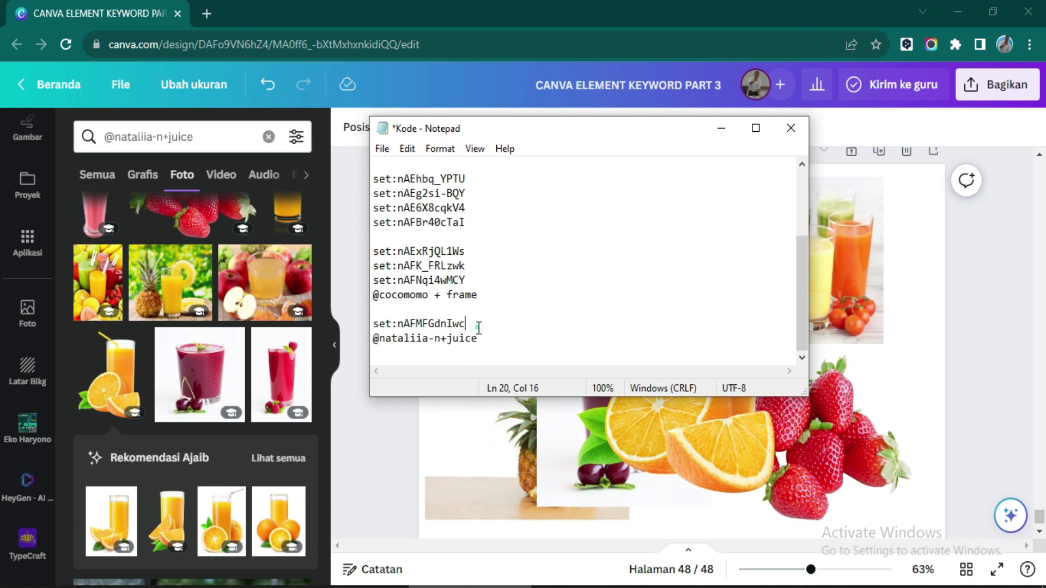
left_click(1001, 299)
left_click(933, 151)
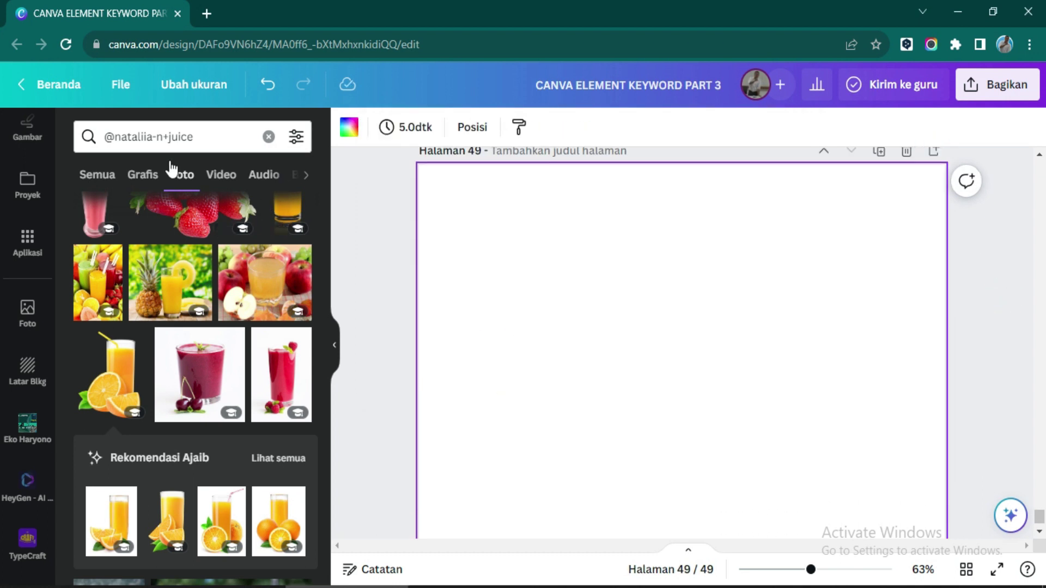
left_click(217, 136)
left_click_drag(218, 136, 111, 136)
type("billion")
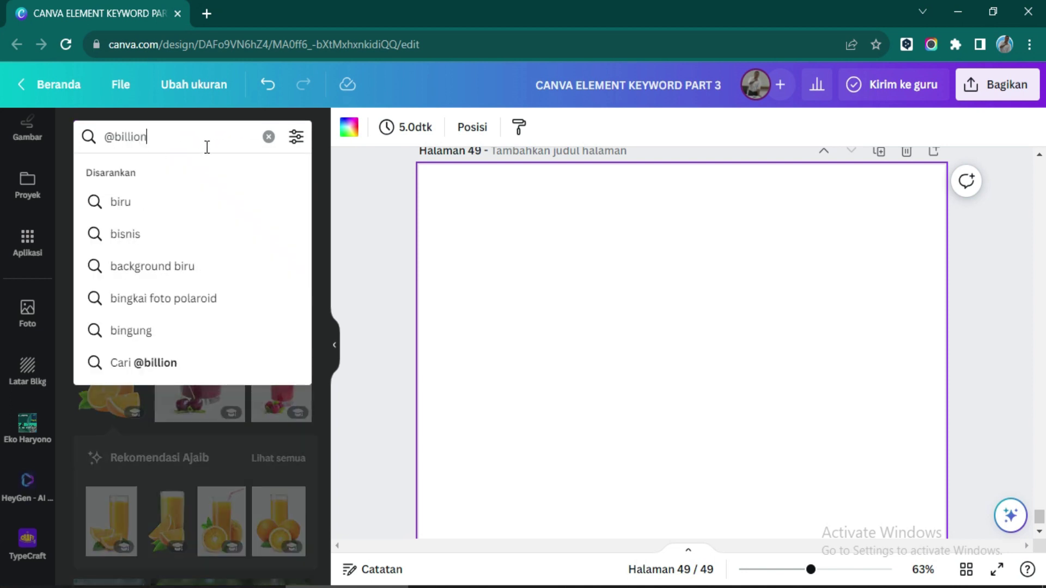
type("photos")
key("Return")
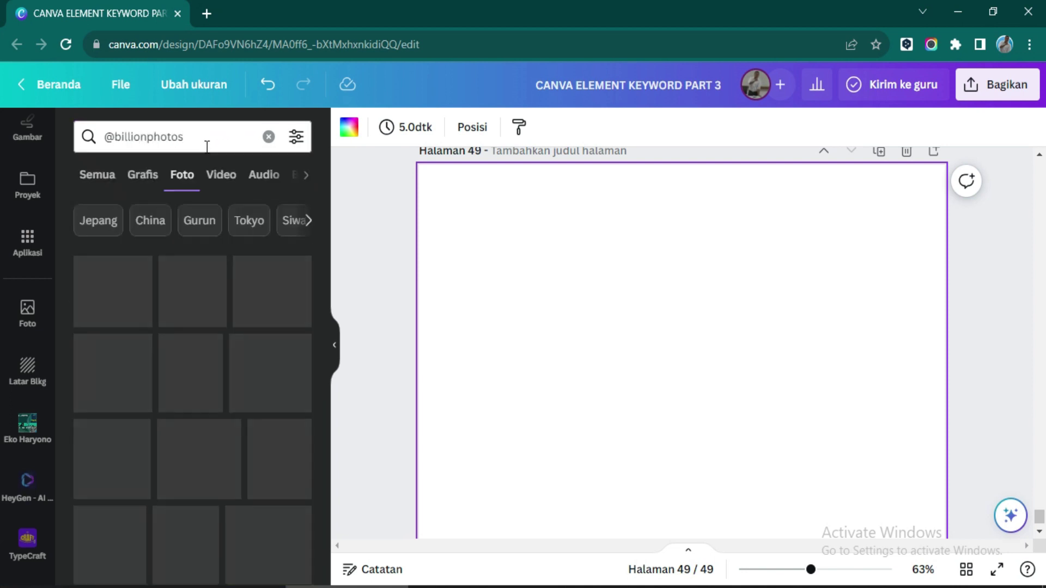
Step: Place the limes photo and the pumpkin photo, both scaled down, side by side across page 49's upper half
left_click(134, 310)
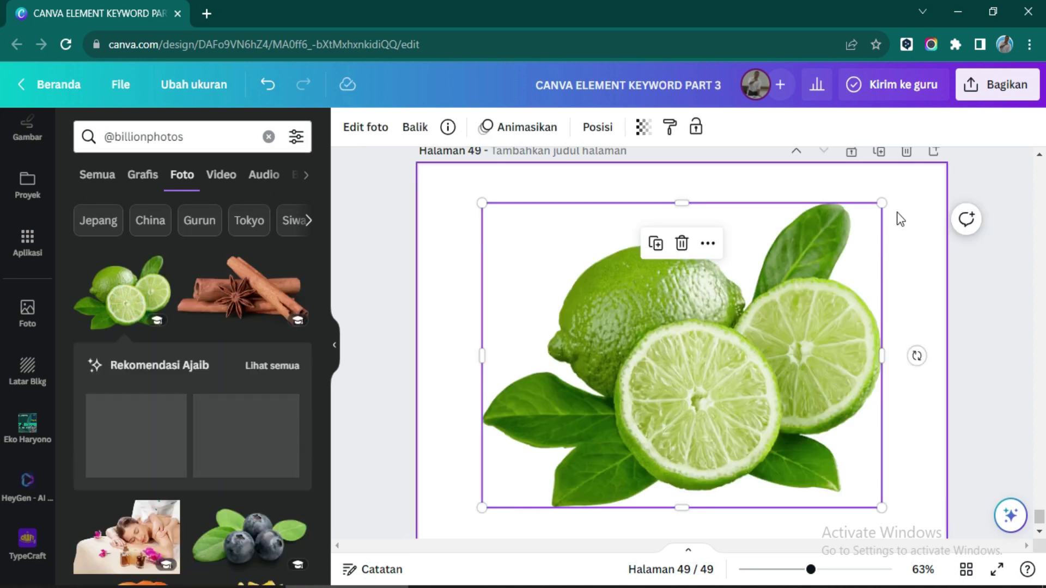
left_click_drag(897, 217, 665, 366)
left_click_drag(591, 459, 535, 266)
scroll(209, 462, "down", 3)
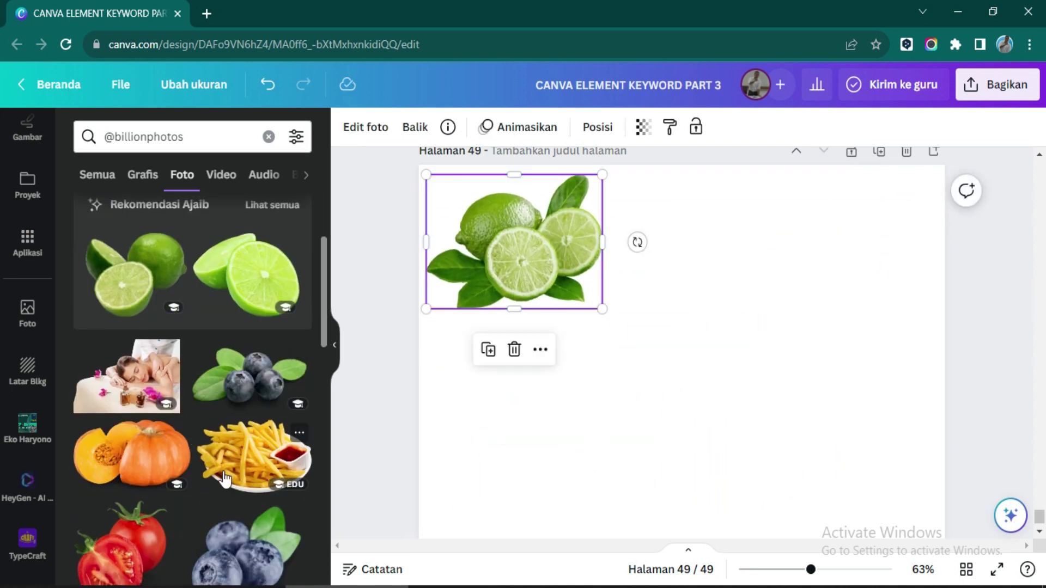
left_click(130, 452)
left_click_drag(590, 444, 777, 258)
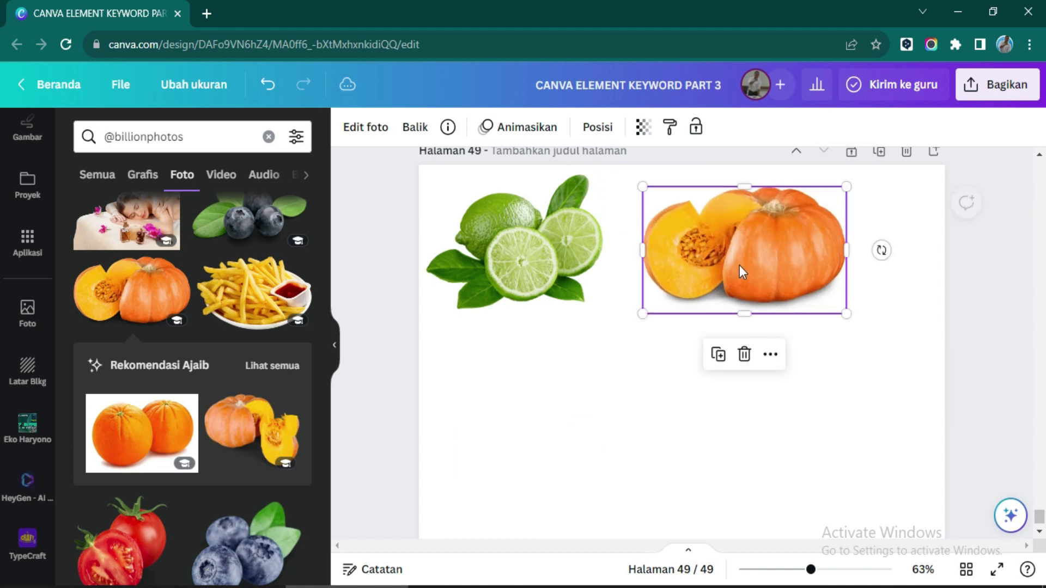
Step: Add the french fries photo below the limes on page 49 and scale it down to about the limes' width
left_click(253, 292)
left_click_drag(909, 212, 668, 364)
left_click_drag(623, 434, 599, 414)
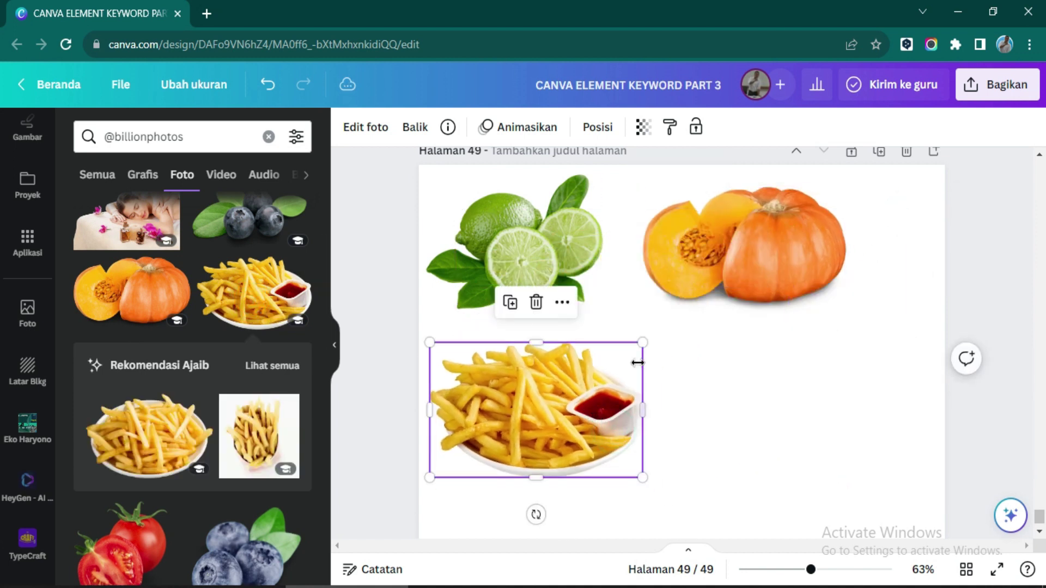
left_click_drag(638, 345, 611, 362)
Step: Add the tomatoes photo below the pumpkin on page 49, scaled down to fit the lower half
scroll(269, 427, "down", 5)
left_click(119, 238)
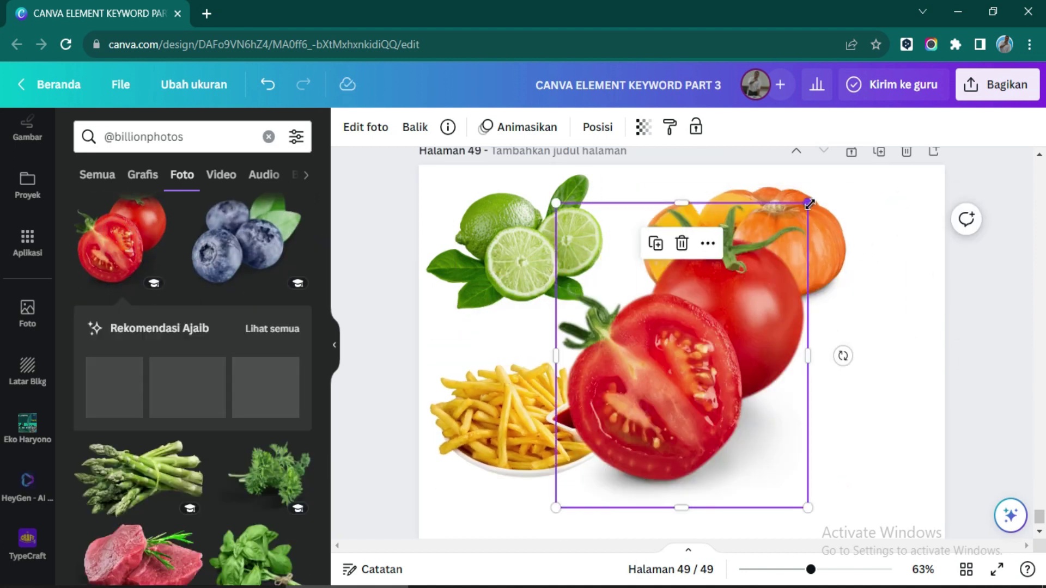
left_click_drag(808, 206, 666, 374)
left_click_drag(610, 436, 722, 403)
left_click_drag(778, 338, 820, 284)
left_click_drag(784, 360, 785, 388)
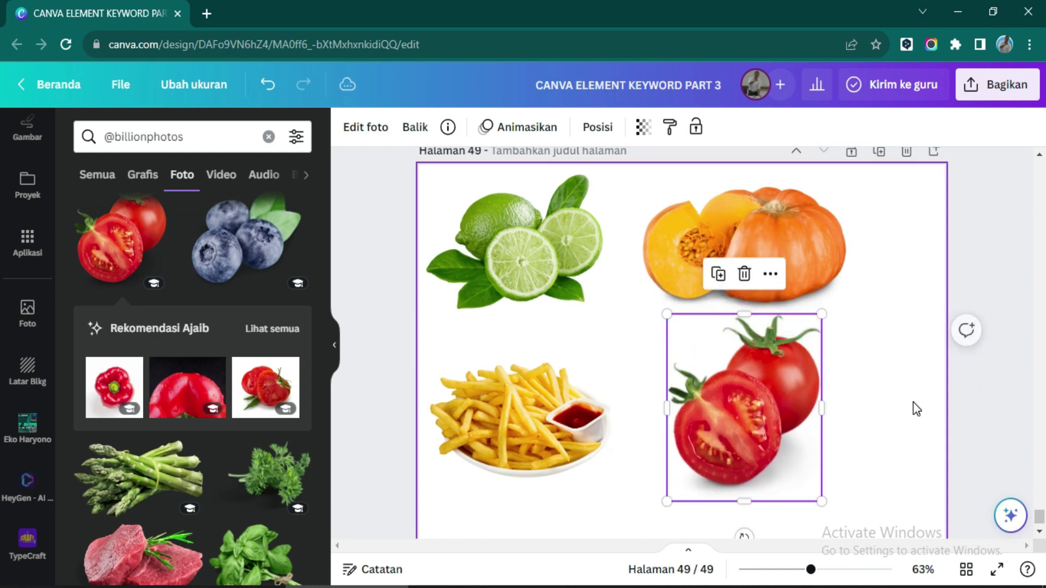
left_click(913, 403)
Step: Add a small cranberries photo to page 49's lower-right corner and shift the tomatoes next to the french fries
scroll(152, 330, "down", 4)
left_click(170, 515)
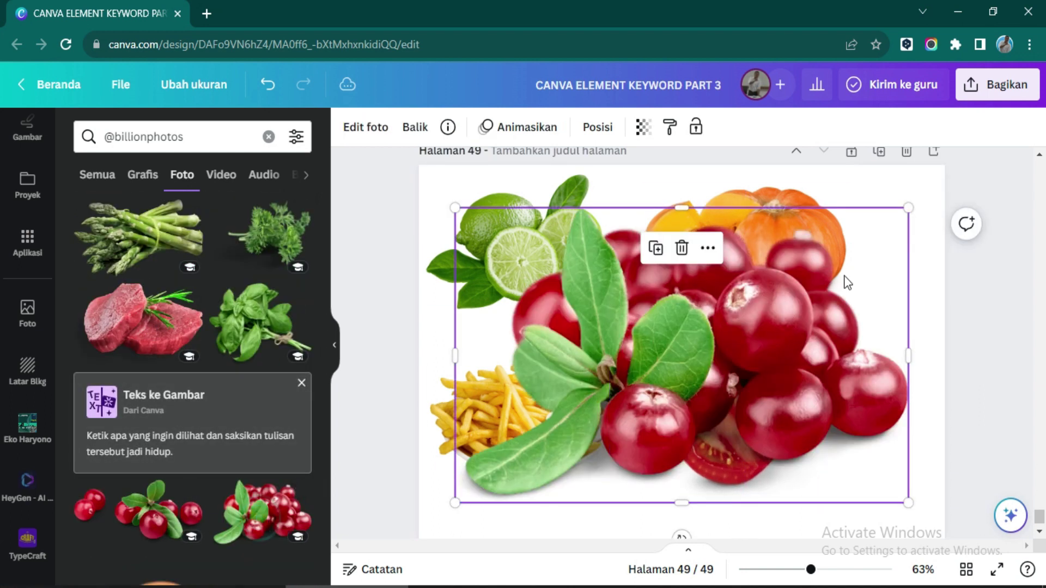
left_click_drag(909, 205, 631, 390)
left_click_drag(458, 449, 689, 447)
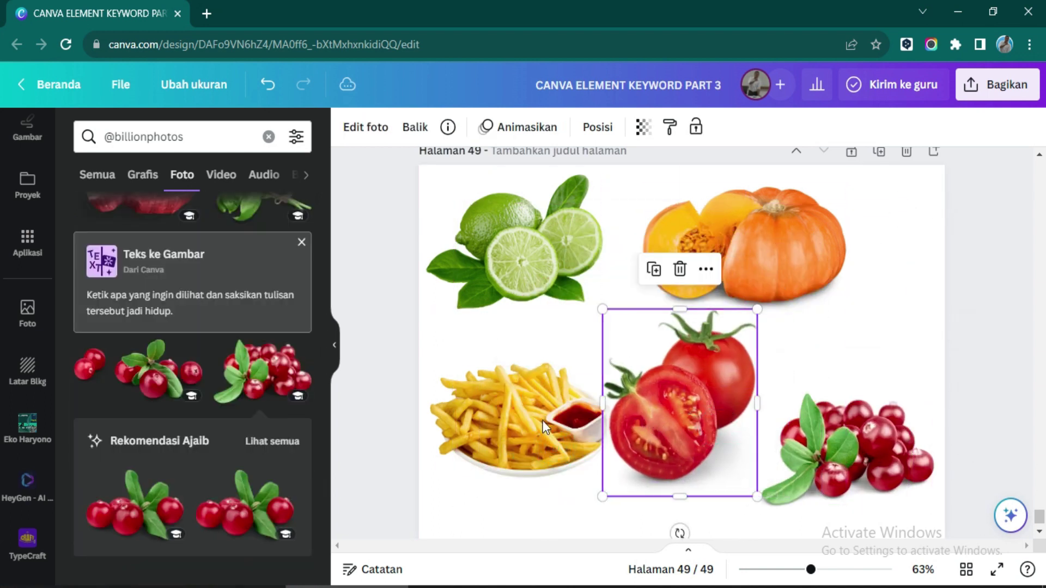
Step: Add the sliced cucumber photo, scaled down, between the pumpkin and the cranberries near page 49's right edge
scroll(210, 460, "down", 8)
scroll(214, 463, "down", 3)
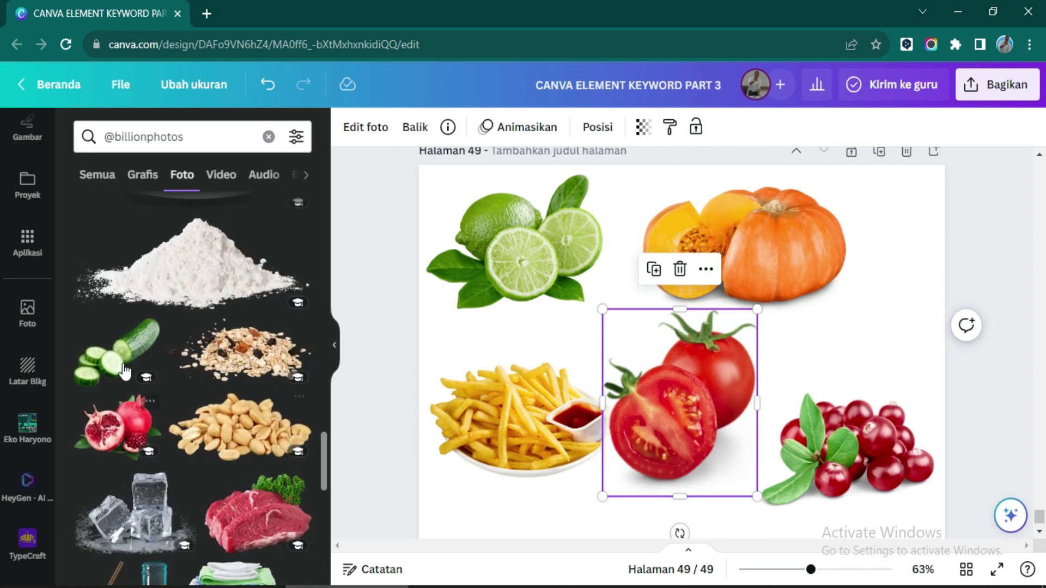
left_click(117, 352)
left_click_drag(897, 227, 684, 357)
left_click_drag(591, 450, 865, 318)
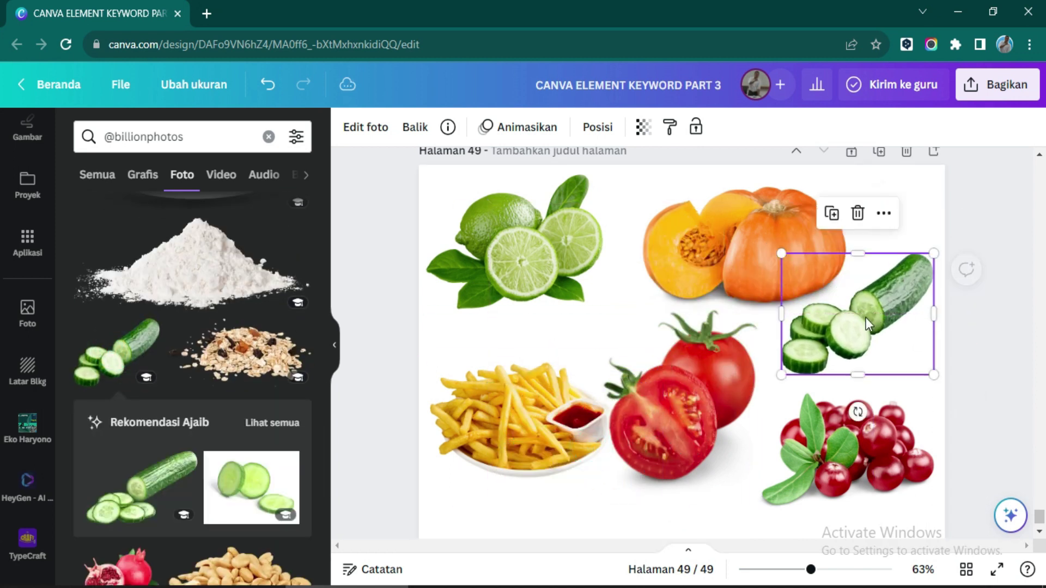
left_click(632, 303)
left_click(981, 232)
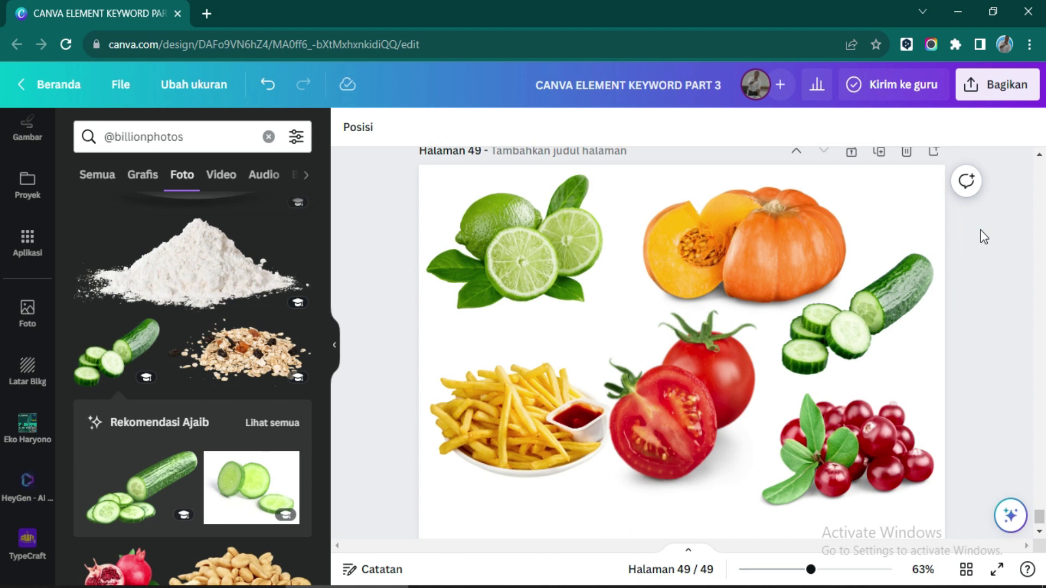
Step: Add a blank page after page 49 and search the elements for "set:nAFt5jAh28"
left_click(934, 151)
left_click(268, 136)
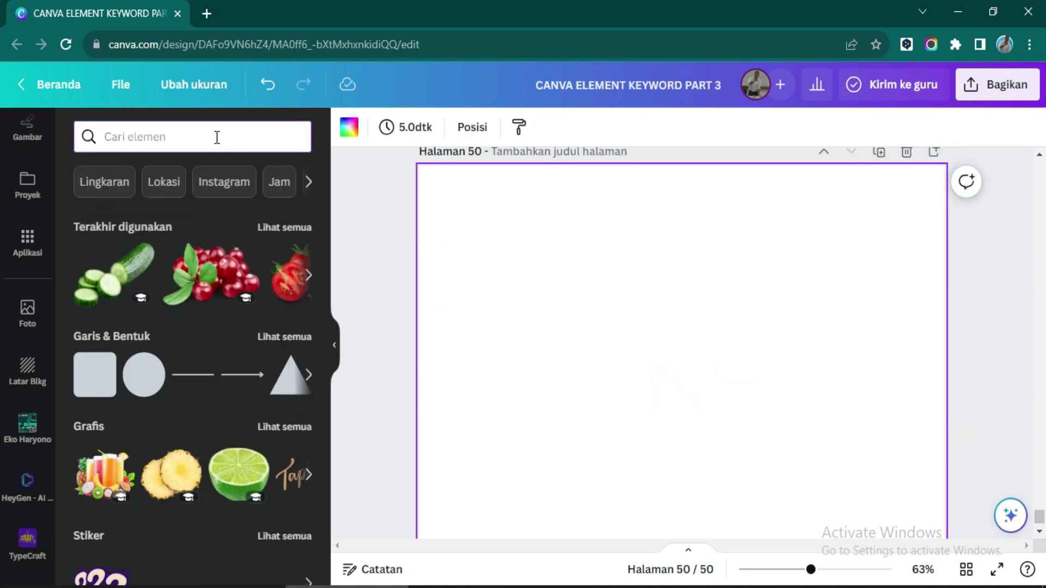
left_click(217, 137)
type("set:n")
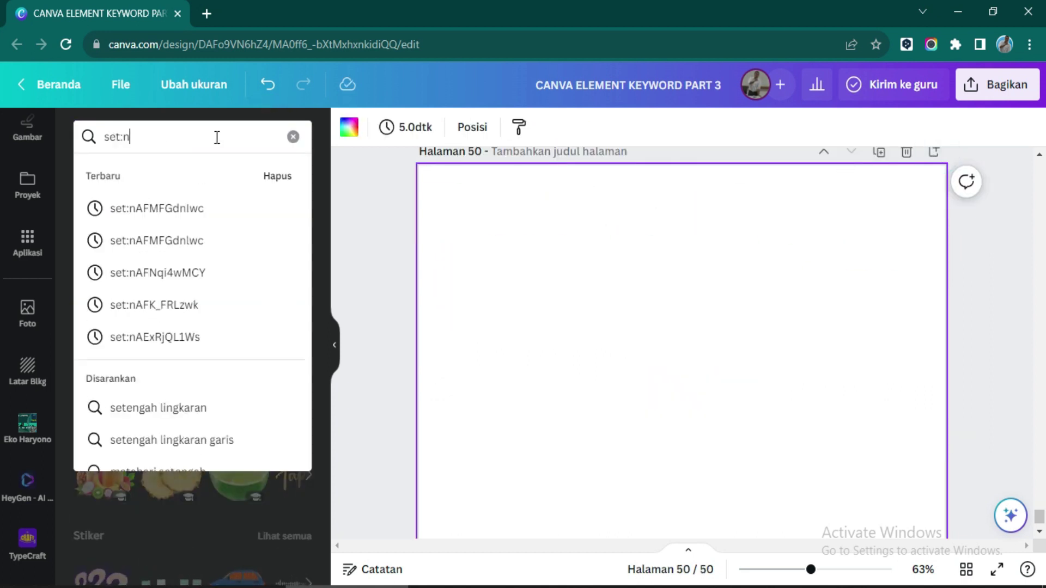
type("AFt5jAh28")
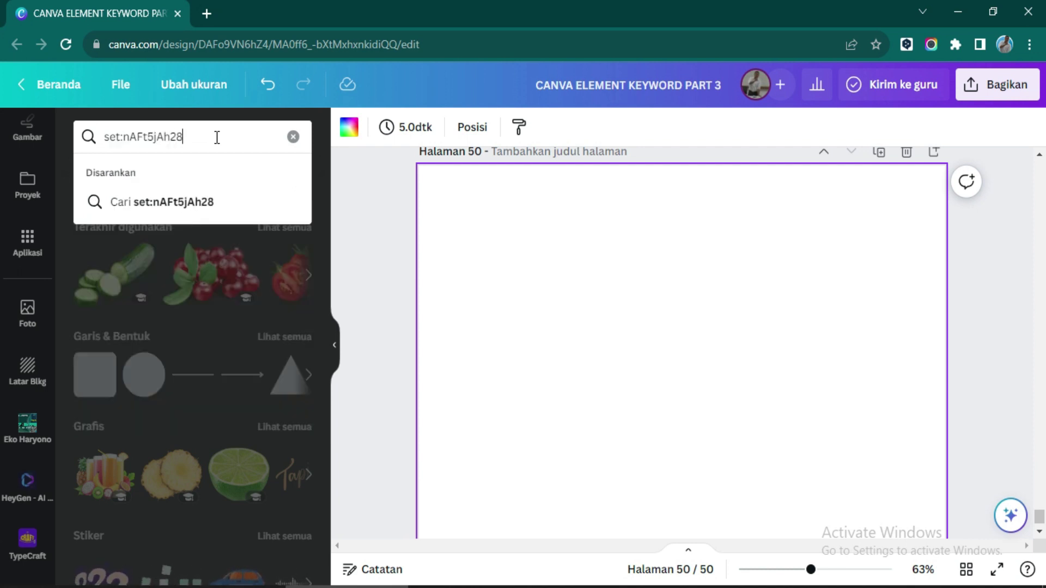
key("Return")
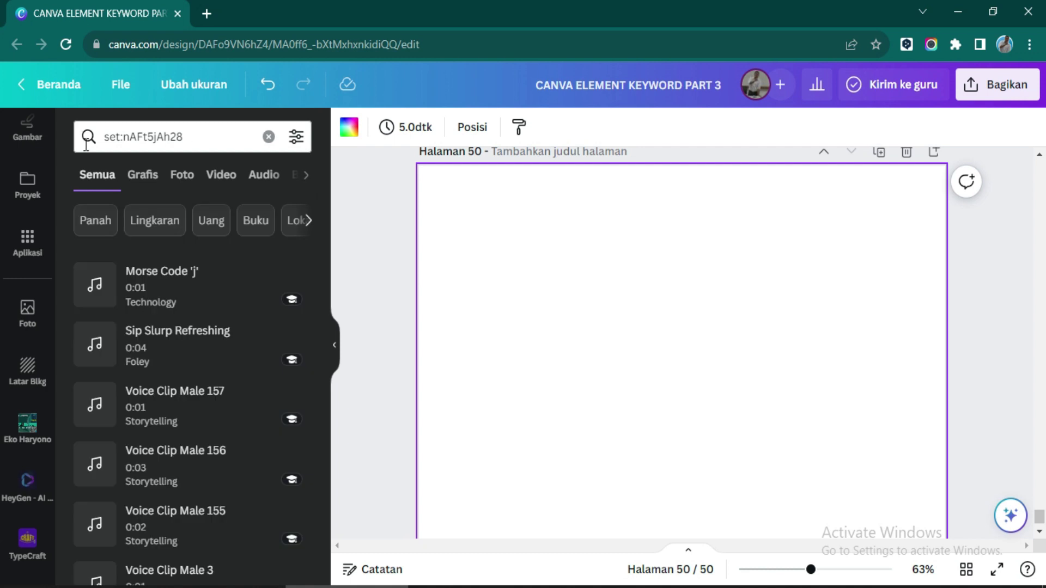
Step: Correct the set code to "set:nAFft5jAh28" and run the element search again
left_click(107, 138)
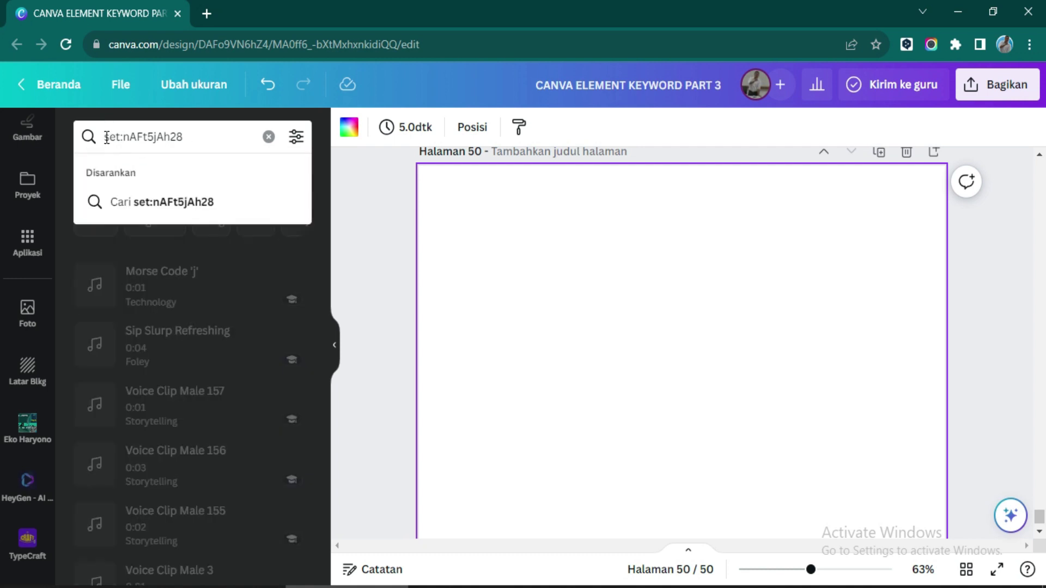
left_click(144, 139)
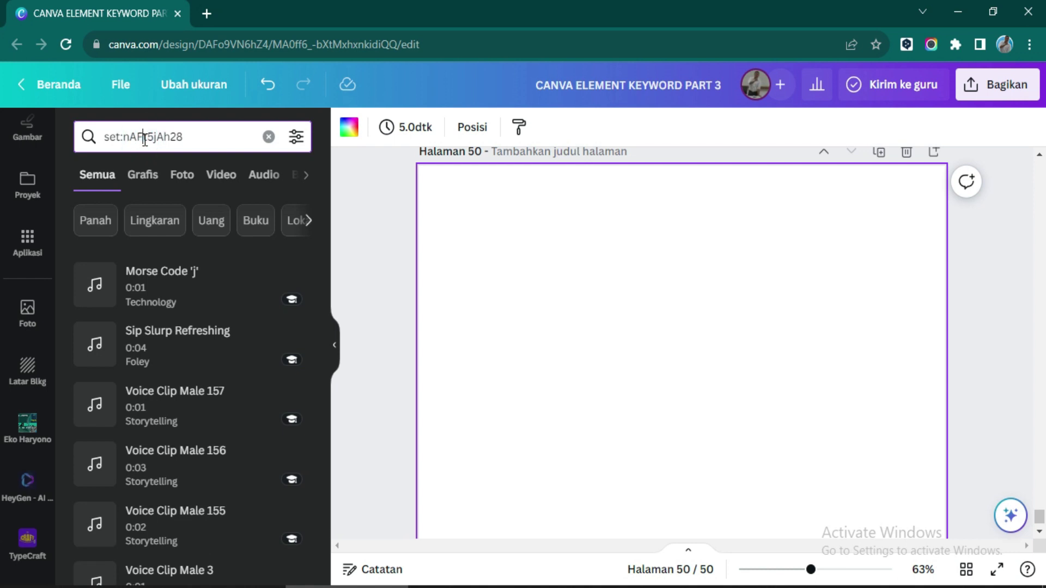
left_click(196, 134)
key("Return")
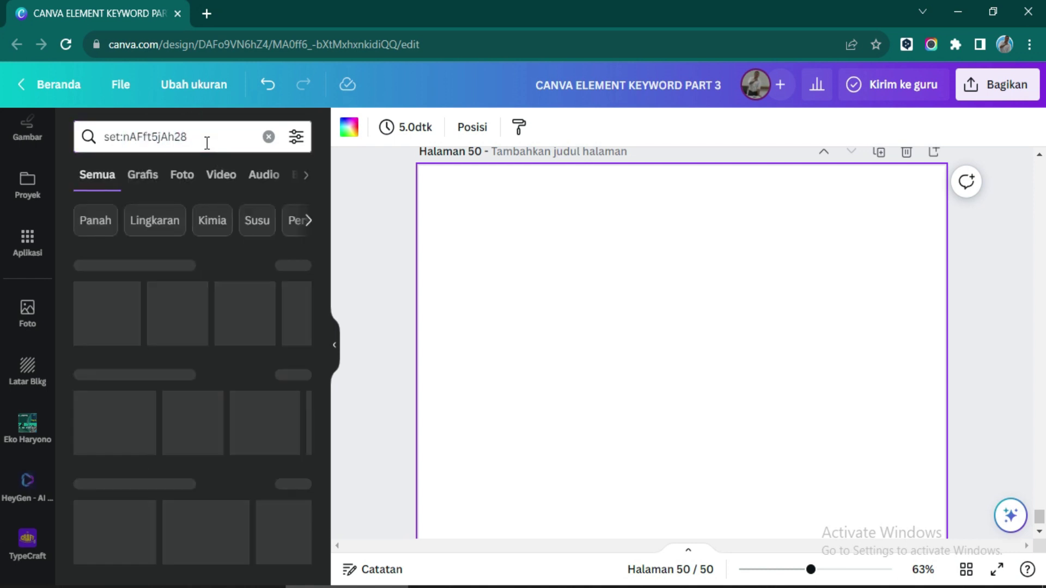
Step: Show all graphics of the set and add the crown-shaped yellow splash, scaled down, in page 50's upper-left corner
left_click(280, 266)
left_click(273, 293)
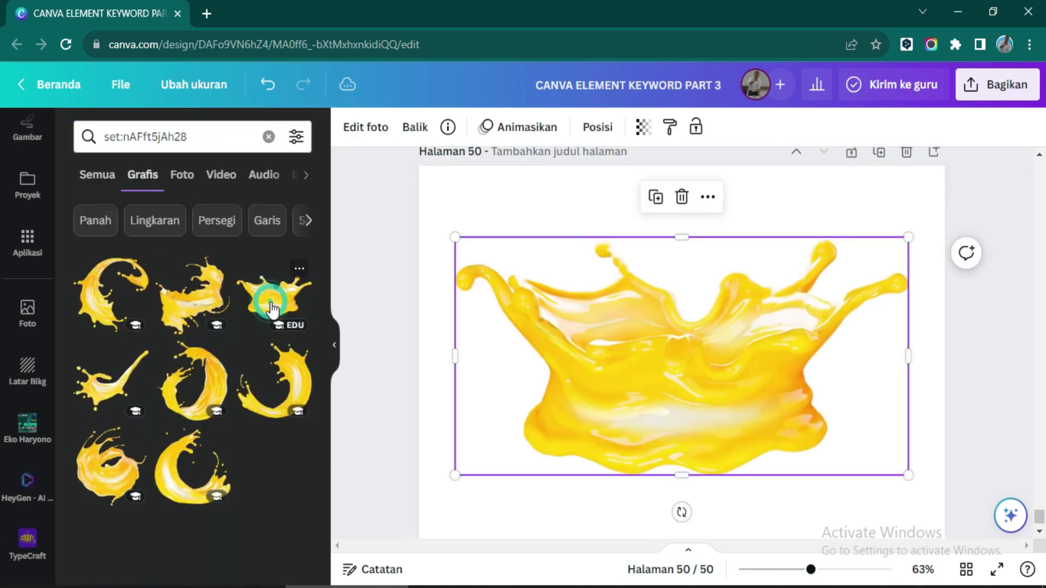
left_click_drag(909, 238, 715, 341)
left_click_drag(645, 402, 619, 269)
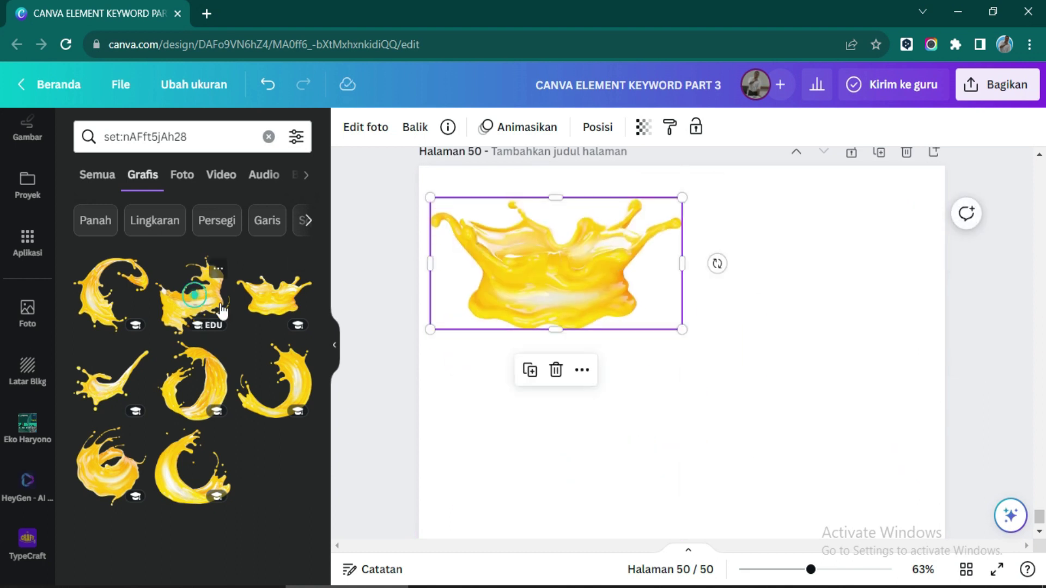
Step: Add the jagged yellow splash in page 50's upper-right corner and the arched splash at the lower left, both scaled down
left_click(209, 293)
left_click(121, 296)
left_click_drag(676, 351, 566, 410)
left_click_drag(729, 266, 591, 393)
left_click_drag(744, 362, 850, 315)
left_click_drag(640, 459, 740, 354)
Step: Add the ring-shaped yellow splash, scaled down, to the right of the arched splash on page 50
left_click(200, 388)
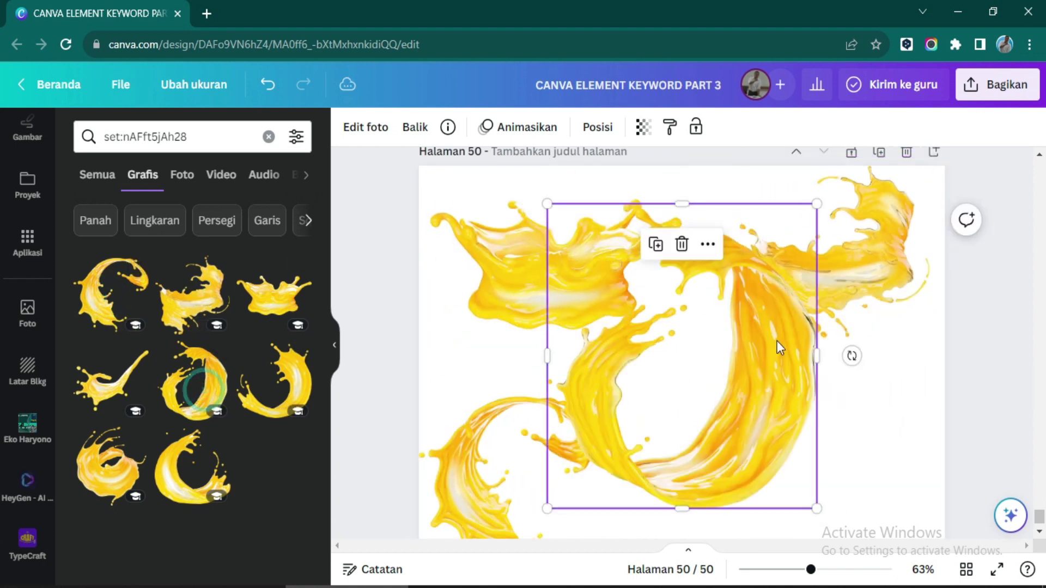
left_click_drag(812, 209, 714, 319)
left_click_drag(652, 410, 725, 434)
left_click(908, 435)
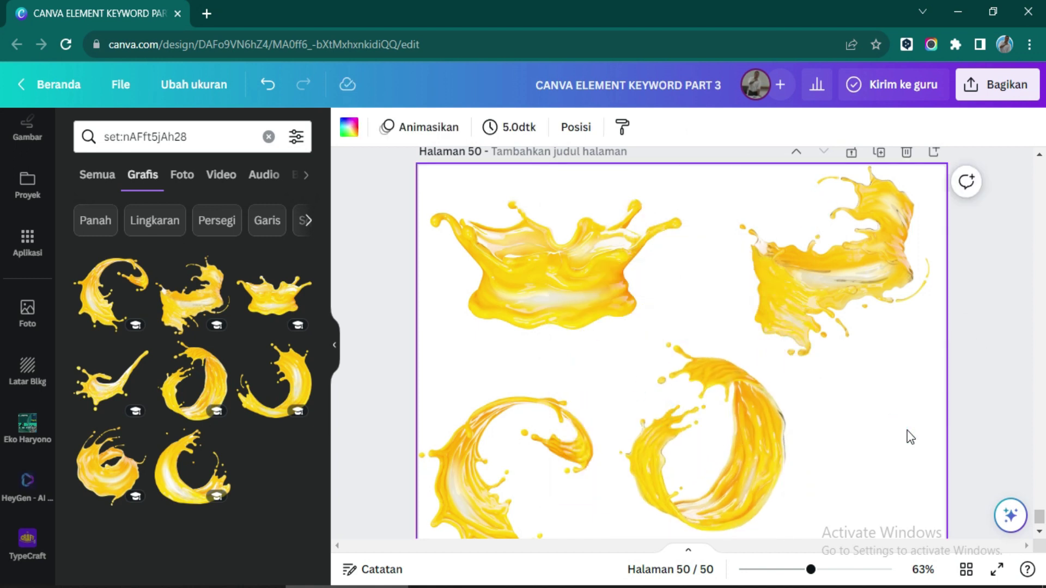
Step: Add a blank page after page 50 and search the graphics for "set:nAFSSHWnErE"
left_click(934, 152)
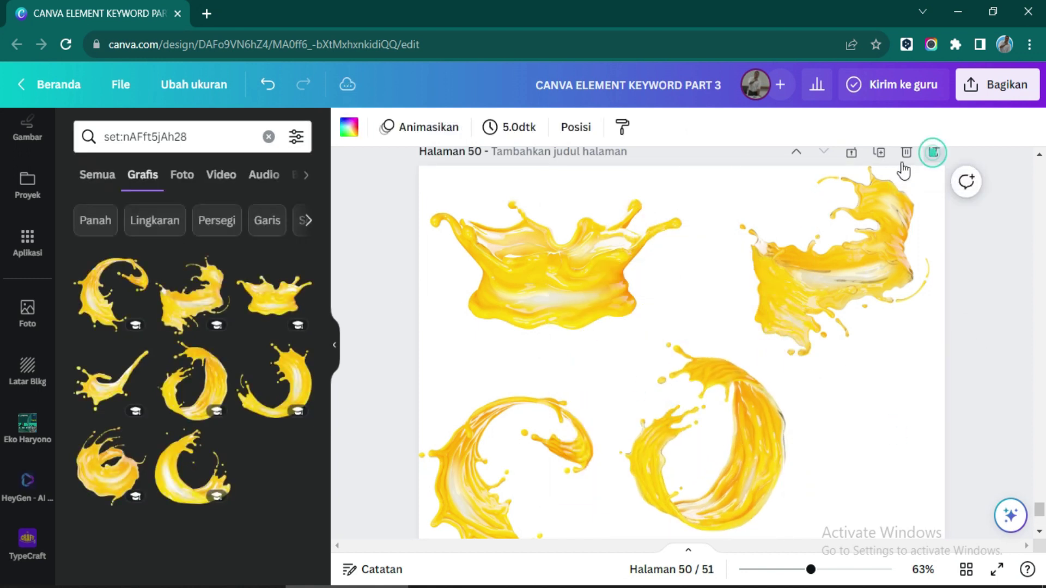
left_click(223, 135)
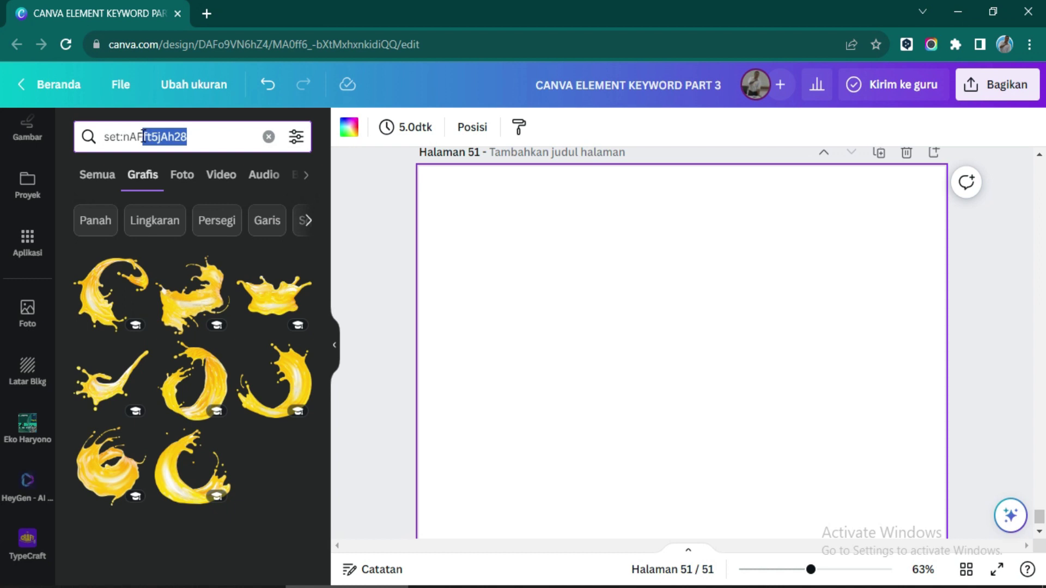
type("SSHWnErE")
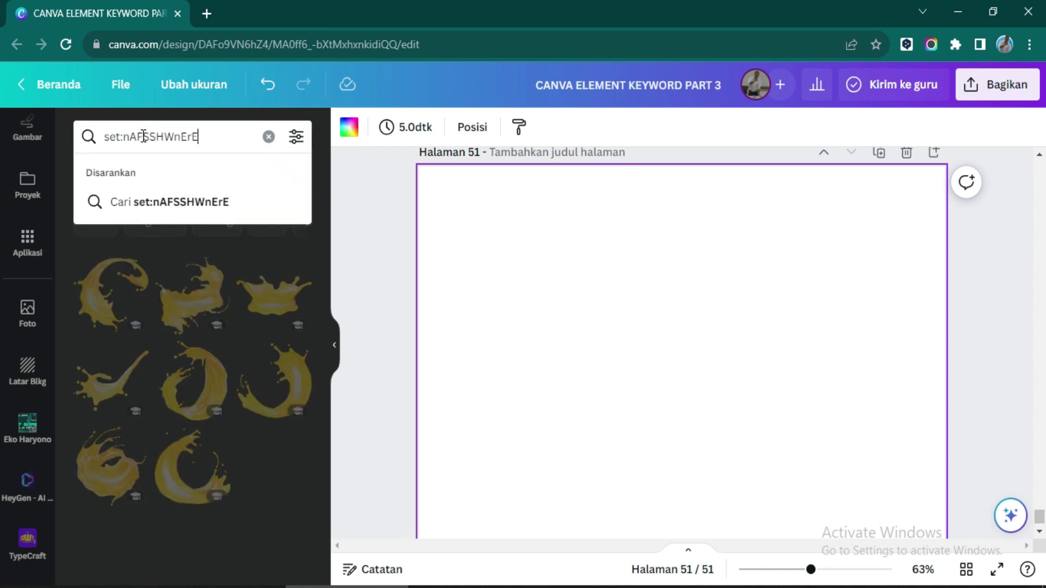
key("Return")
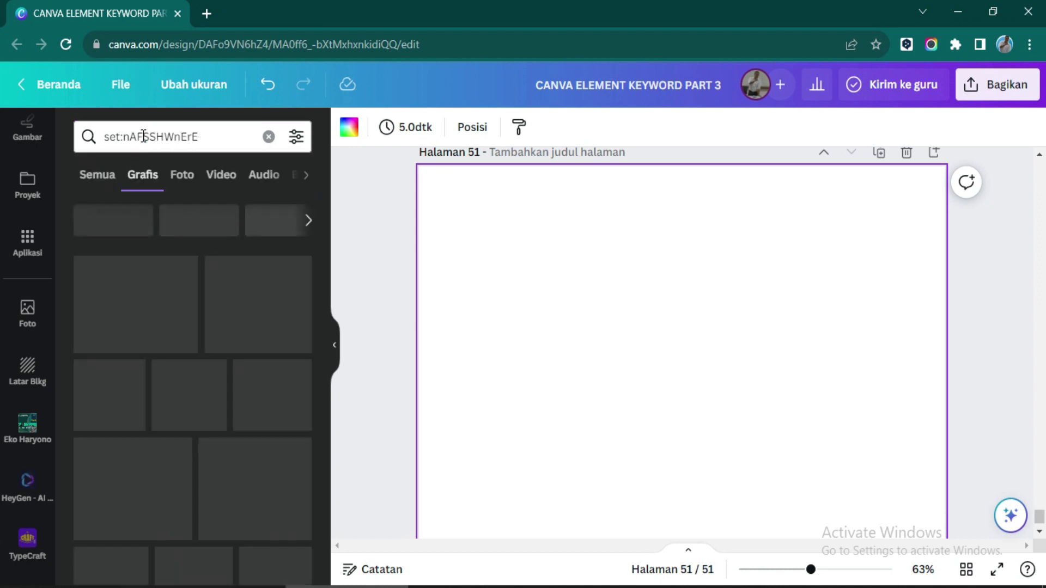
Step: Add the green coconut drink and the orange juice glass, both scaled down, side by side in page 51's upper-left area
left_click(274, 466)
left_click_drag(804, 204, 724, 304)
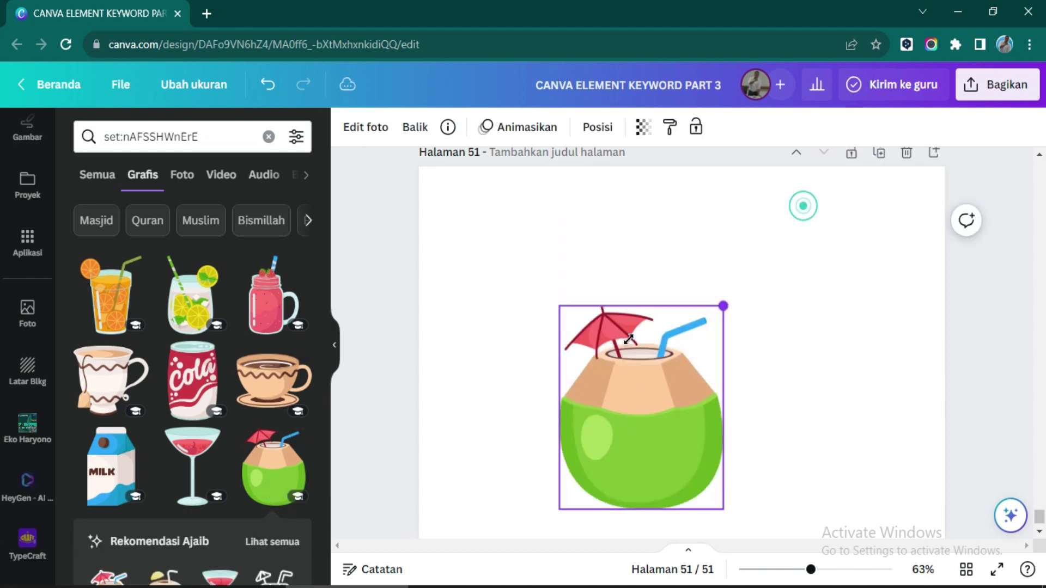
left_click_drag(642, 374, 492, 264)
left_click(109, 294)
left_click_drag(799, 206, 657, 391)
left_click_drag(623, 389, 620, 186)
Step: Add the lemon mint drink, scaled down, to the right of the orange juice on page 51
left_click(224, 315)
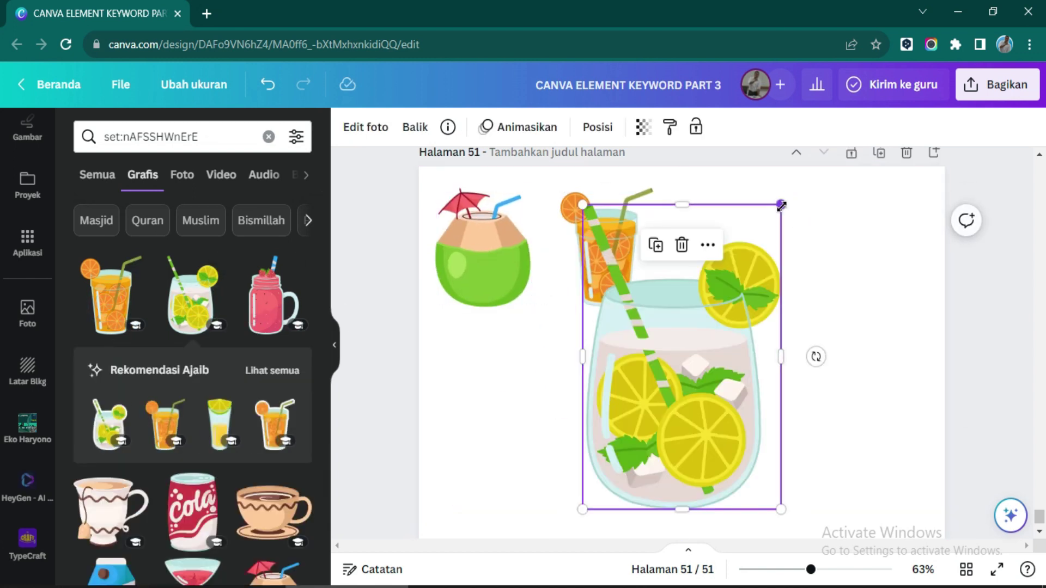
left_click_drag(780, 205, 682, 355)
left_click_drag(631, 432, 738, 243)
Step: Add the frothy beer mug, scaled down, below the coconut drink on page 51
scroll(260, 300, "down", 4)
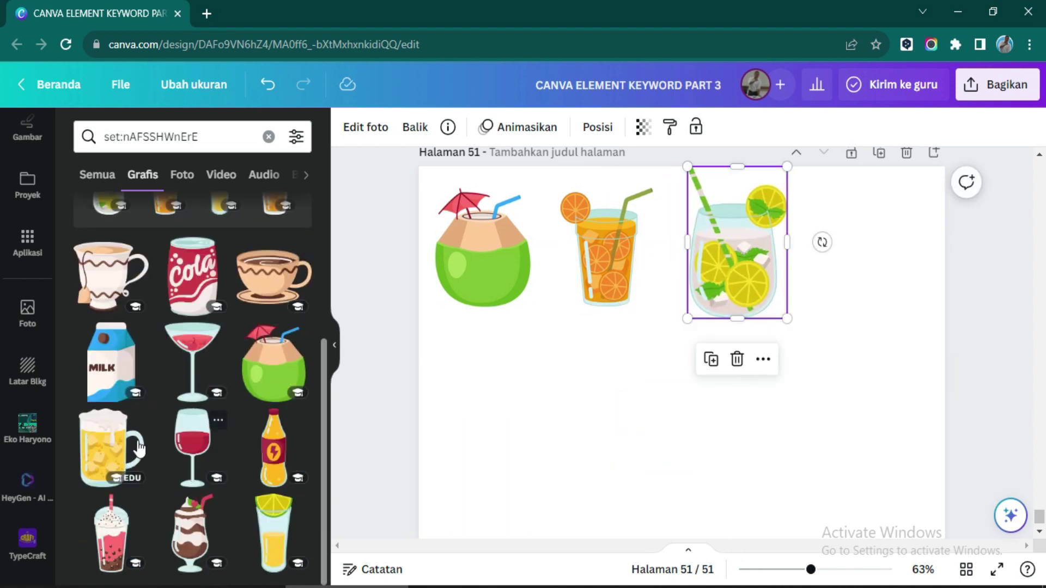
left_click(112, 447)
left_click_drag(805, 205, 700, 331)
left_click_drag(627, 425, 526, 438)
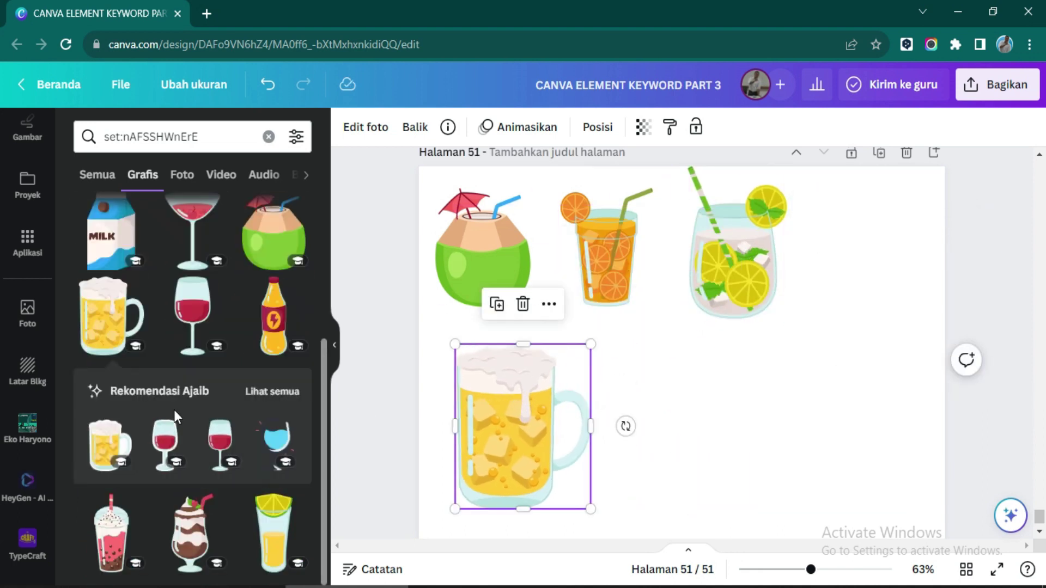
Step: Add the tall lime juice glass in page 51's upper-right corner and the chocolate sundae beside the beer mug, both scaled down
left_click(258, 534)
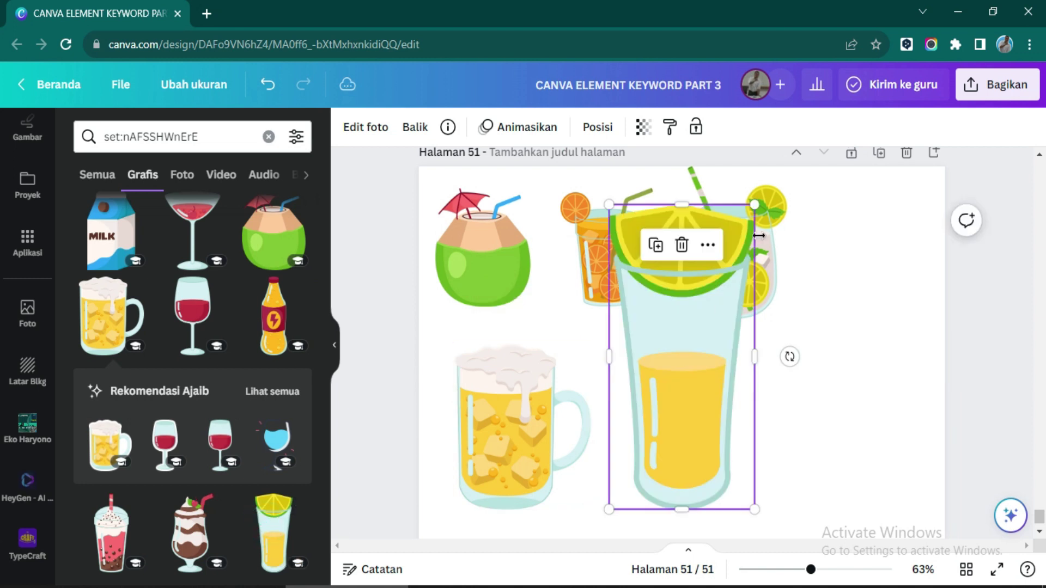
left_click_drag(759, 179, 708, 305)
left_click_drag(681, 409, 869, 245)
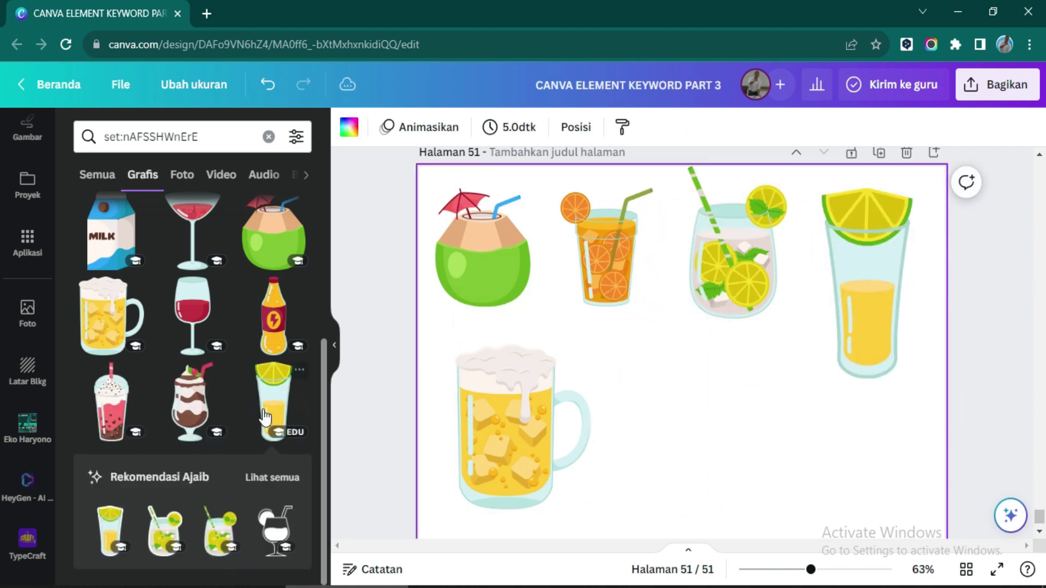
left_click(190, 401)
left_click_drag(759, 206, 694, 334)
left_click(709, 412)
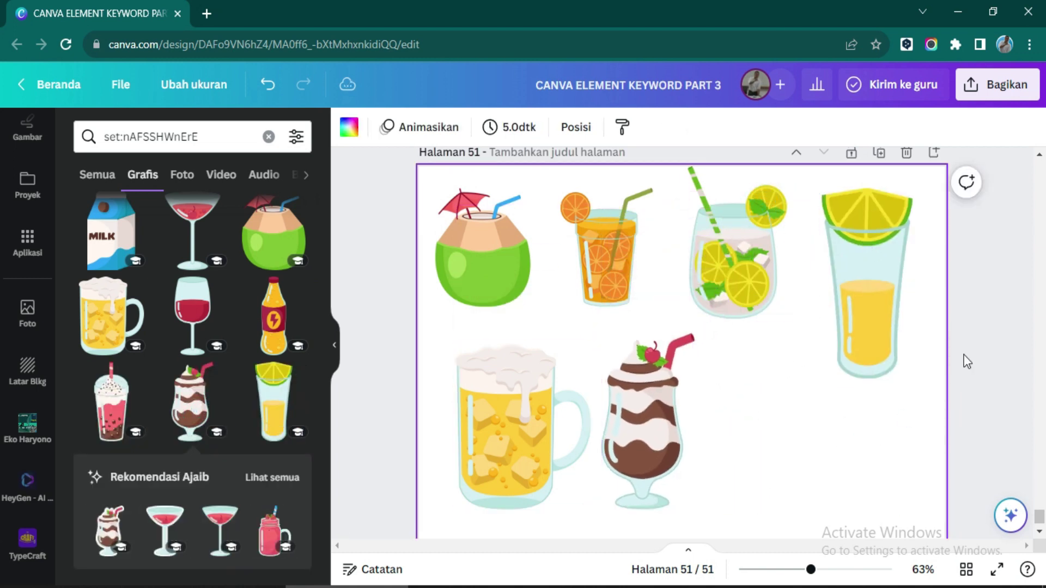
Step: Add a blank page after page 51, search the elements for "set:nAFBBHuqFvU" and show all matching graphics
left_click(934, 153)
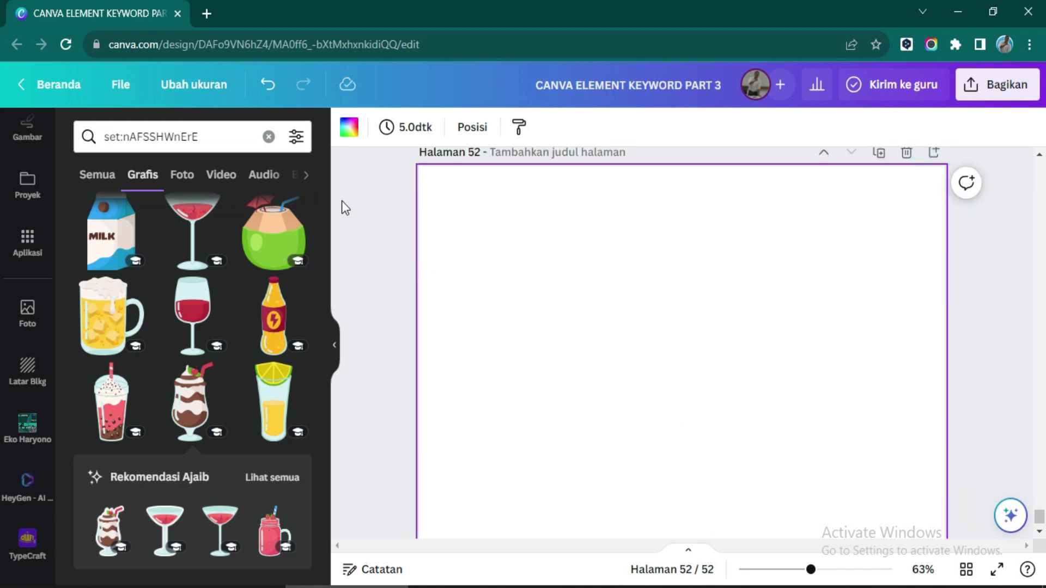
left_click(269, 137)
left_click(185, 134)
type("set:")
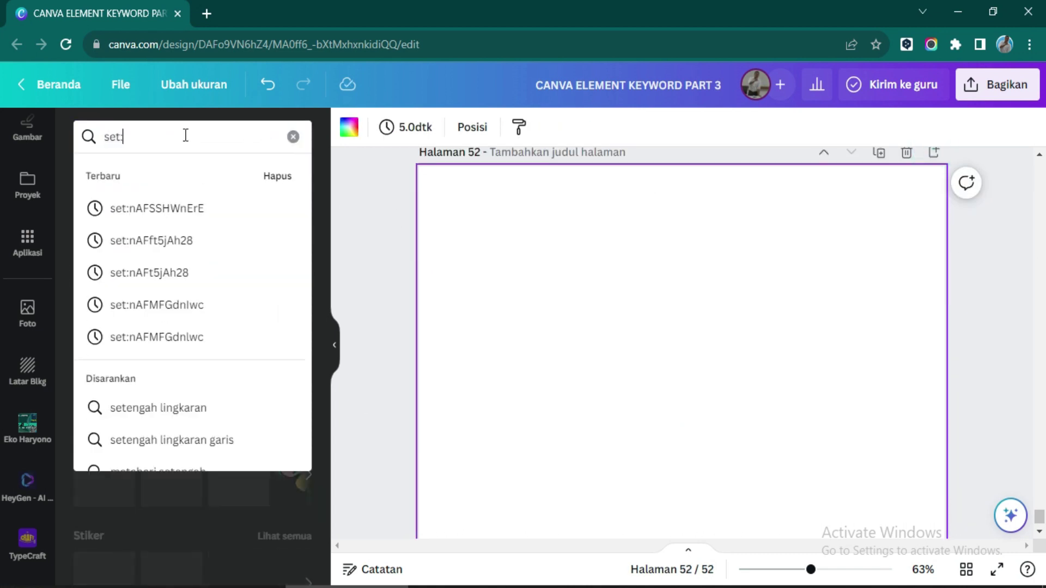
type("nAFBBH")
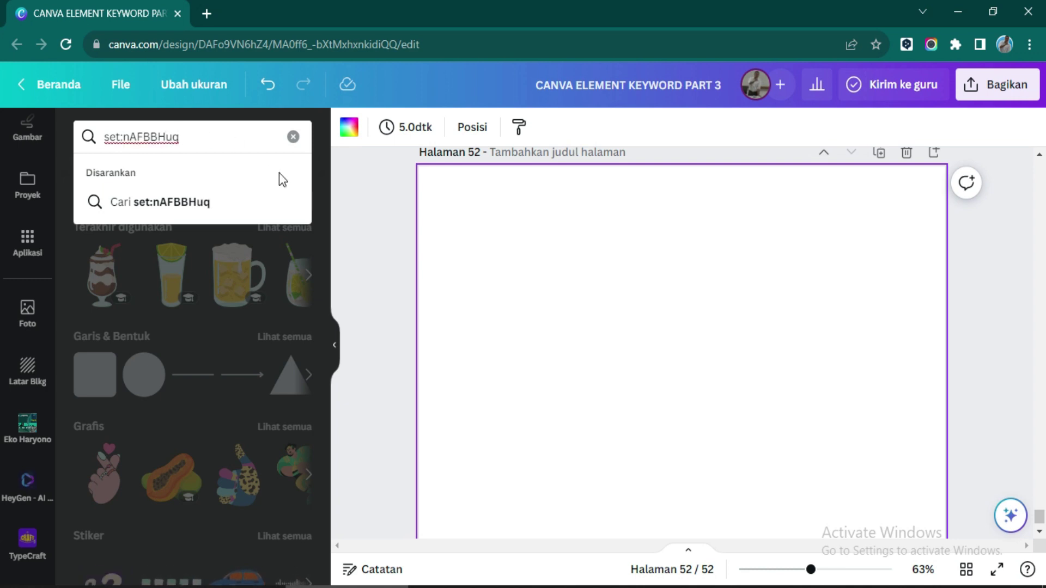
type("uqFvU")
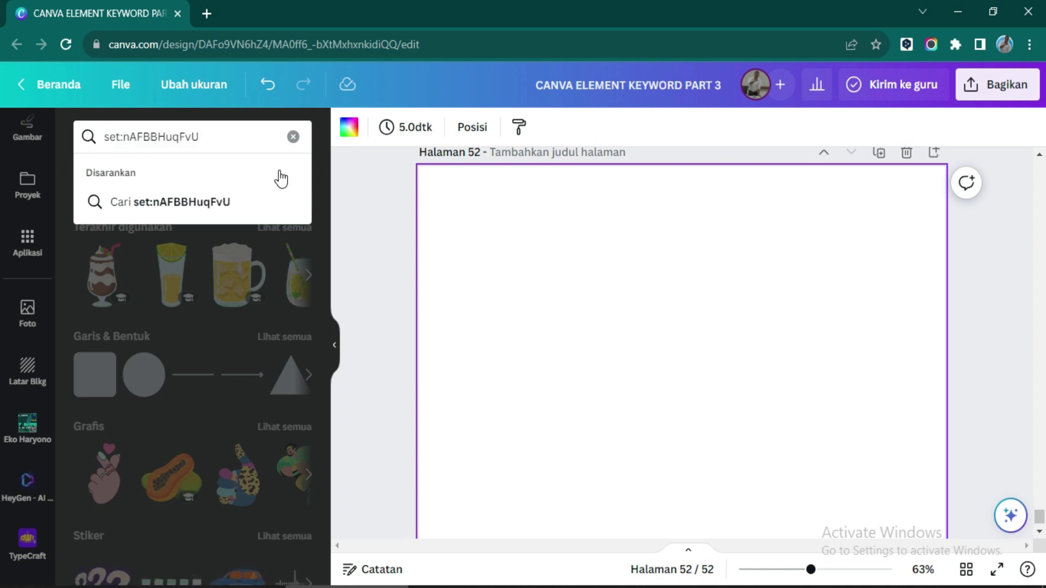
key("Return")
left_click(283, 267)
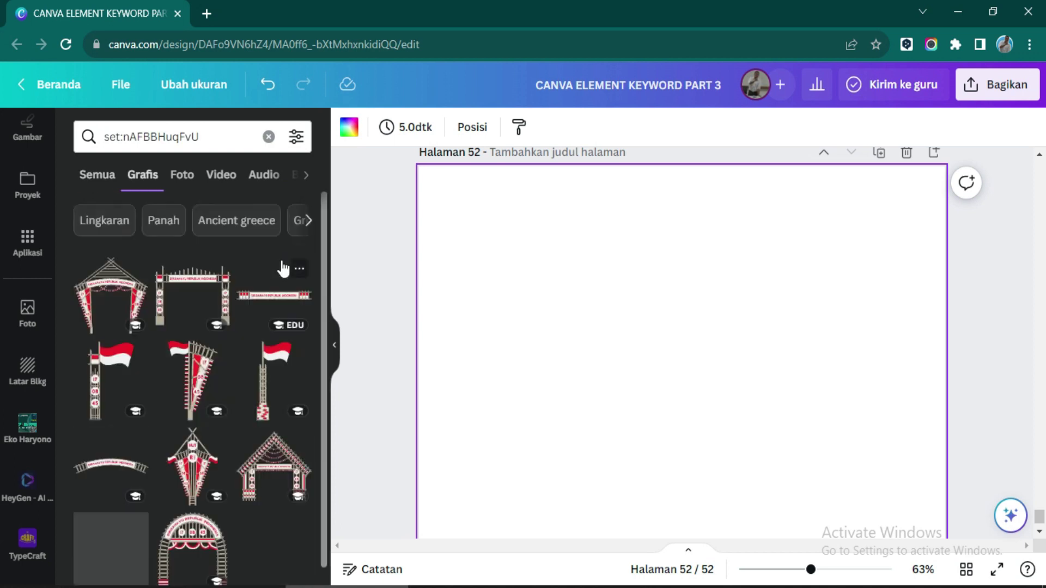
Step: Add the pointed "DIRGAHAYU REPUBLIK INDONESIA" bamboo gate, enlarged, on the left side of page 52
left_click(111, 297)
left_click_drag(608, 280, 491, 163)
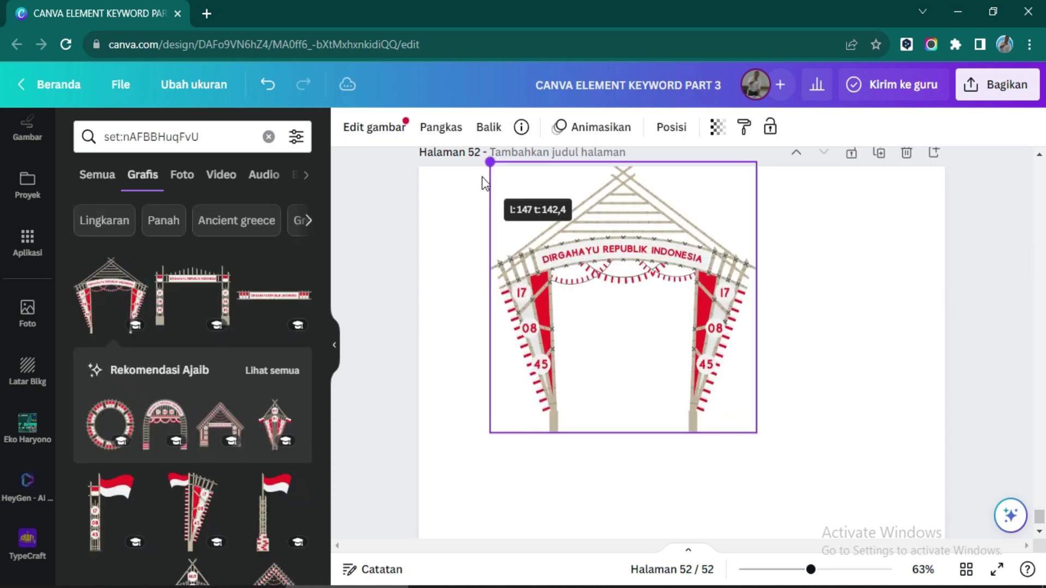
left_click_drag(583, 299, 504, 300)
left_click(848, 345)
Step: Add the Indonesian flag tower with the brick base, enlarged, to the right of the gate on page 52
left_click(260, 429)
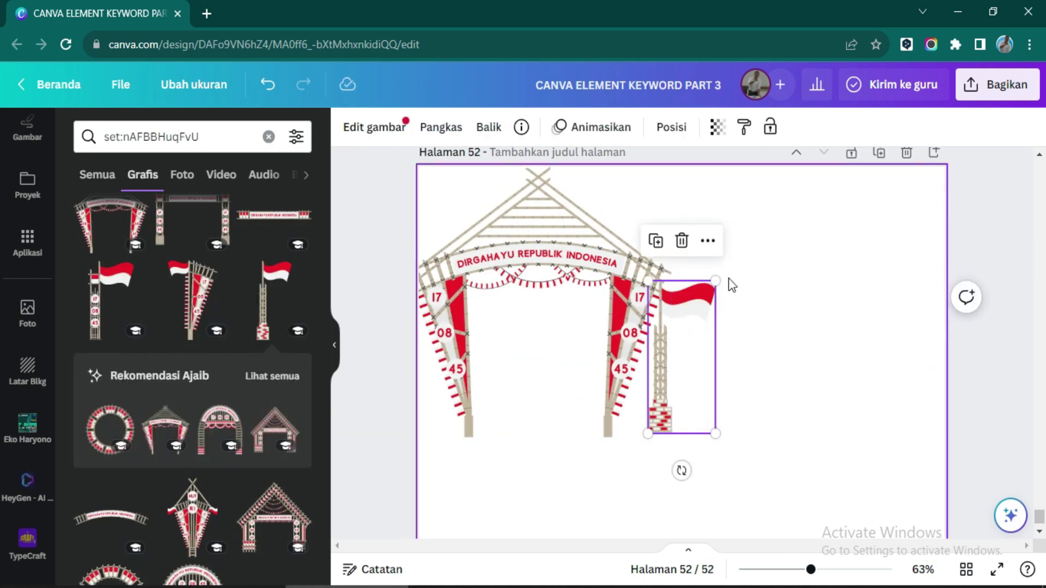
left_click_drag(719, 278, 739, 303)
scroll(191, 394, "down", 1)
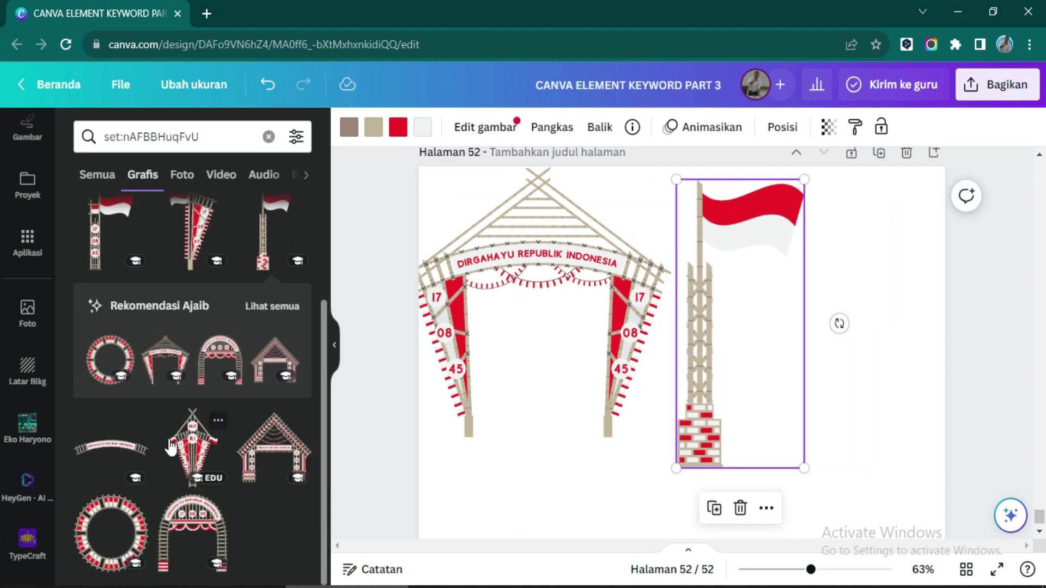
Step: Add the straight "DIRGAHAYU REPUBLIK INDONESIA" banner and enlarge it across the top of page 52
scroll(235, 342, "up", 3)
left_click(260, 306)
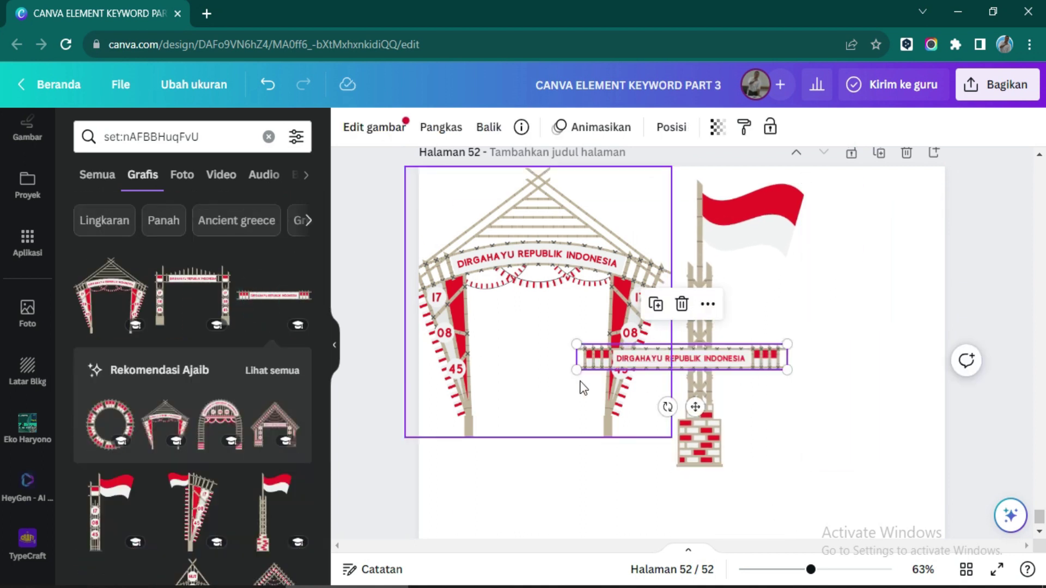
left_click_drag(577, 370, 556, 194)
Step: Rearrange the gate and the flag tower side by side below the banner on page 52
left_click_drag(567, 273, 570, 385)
left_click_drag(701, 328, 738, 386)
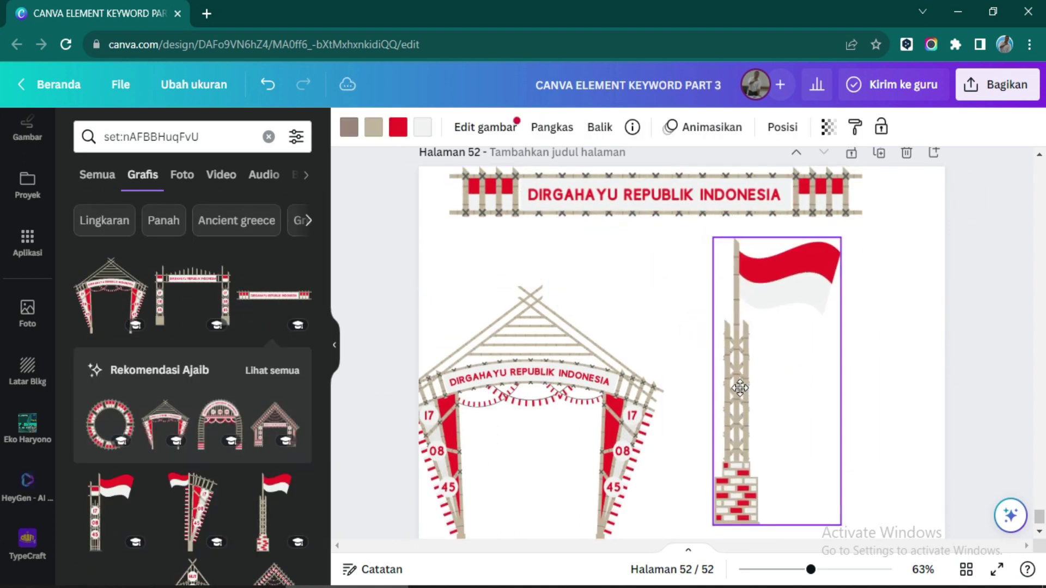
left_click_drag(514, 433, 542, 378)
left_click(915, 283)
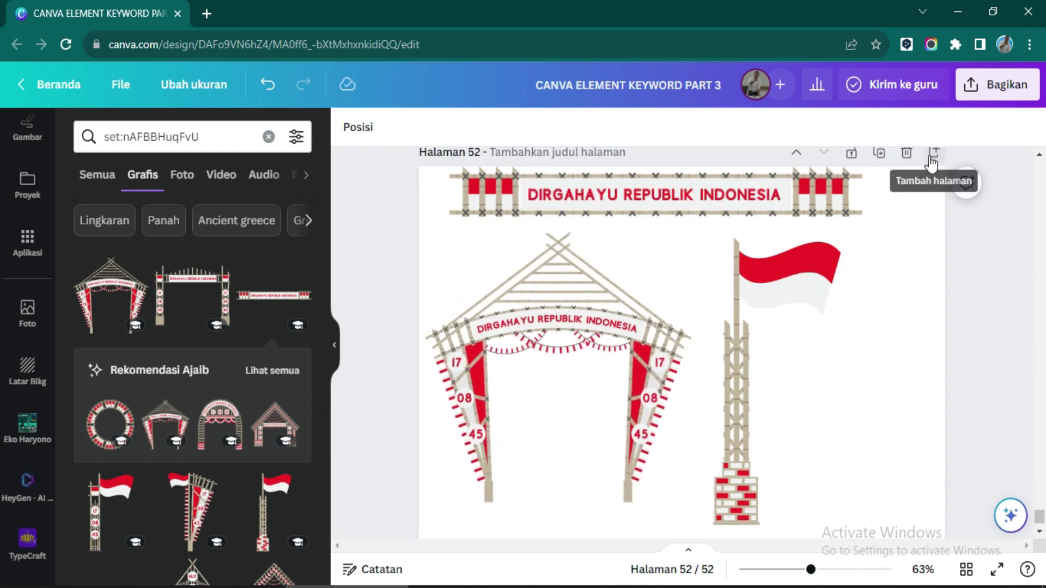
Step: Add a blank page after page 52 and search the graphics for "set:nAFDr2YeUYY"
left_click(934, 153)
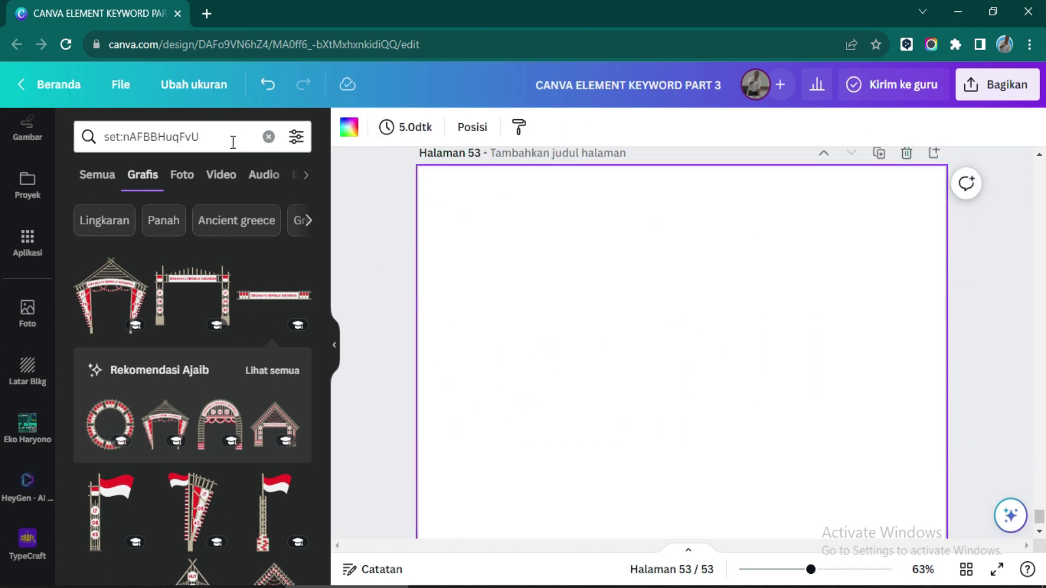
left_click_drag(142, 140, 219, 129)
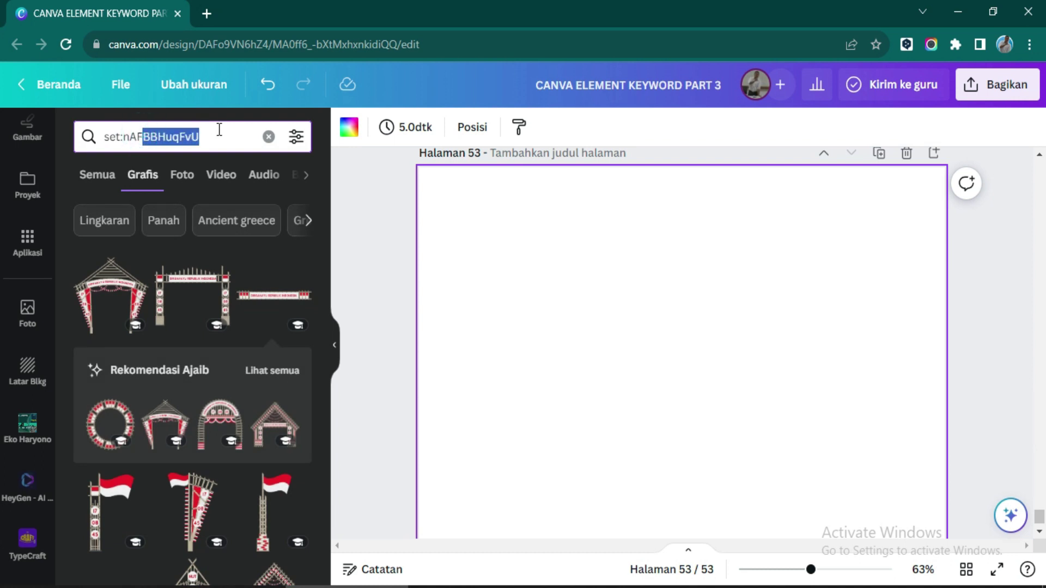
type("Dr2YeUYY")
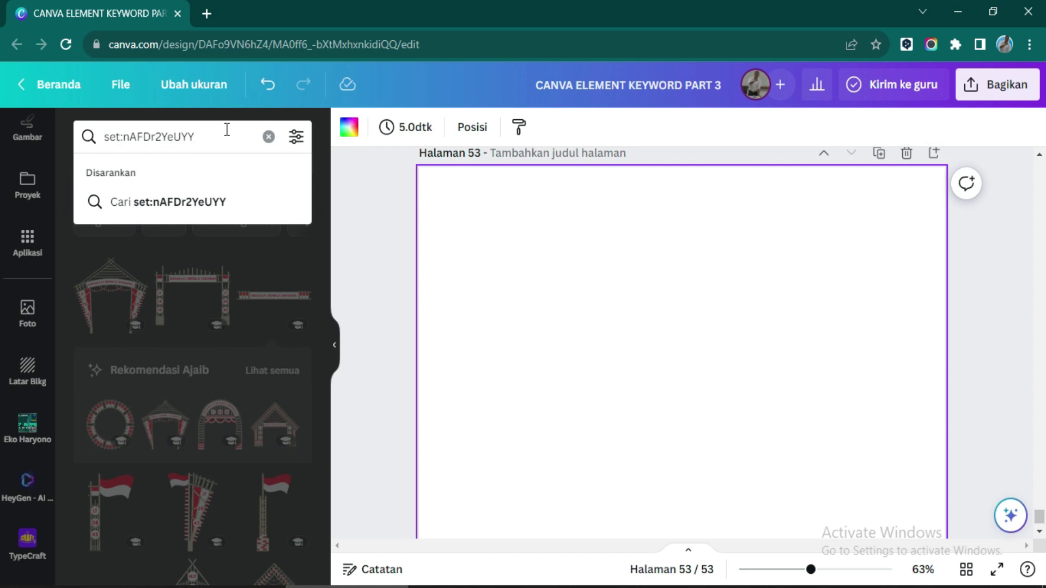
key("Return")
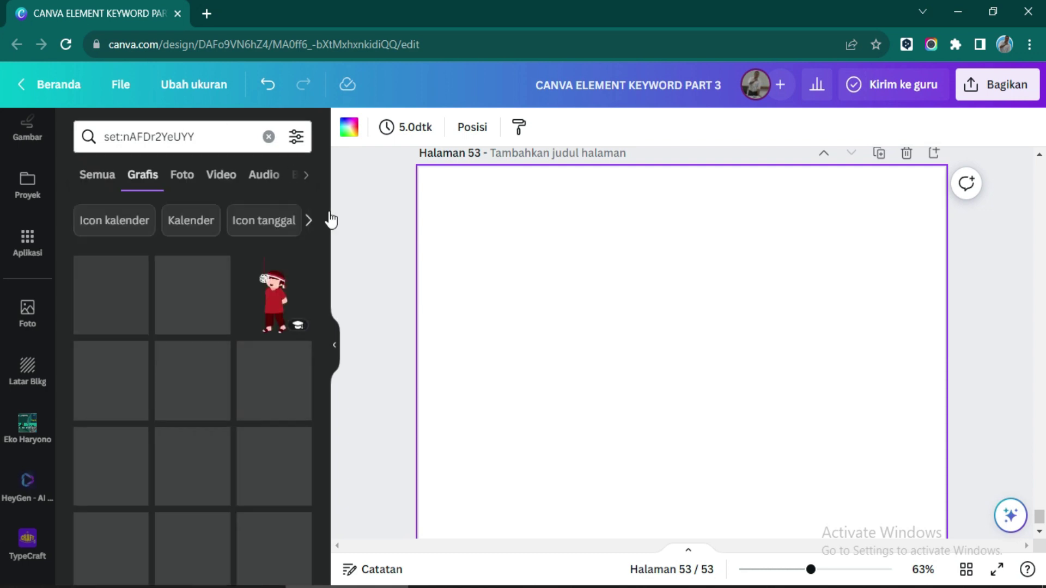
Step: Add the sack-race boy in page 53's upper-left corner and the boy on bamboo stilts beside him, both enlarged
left_click(198, 394)
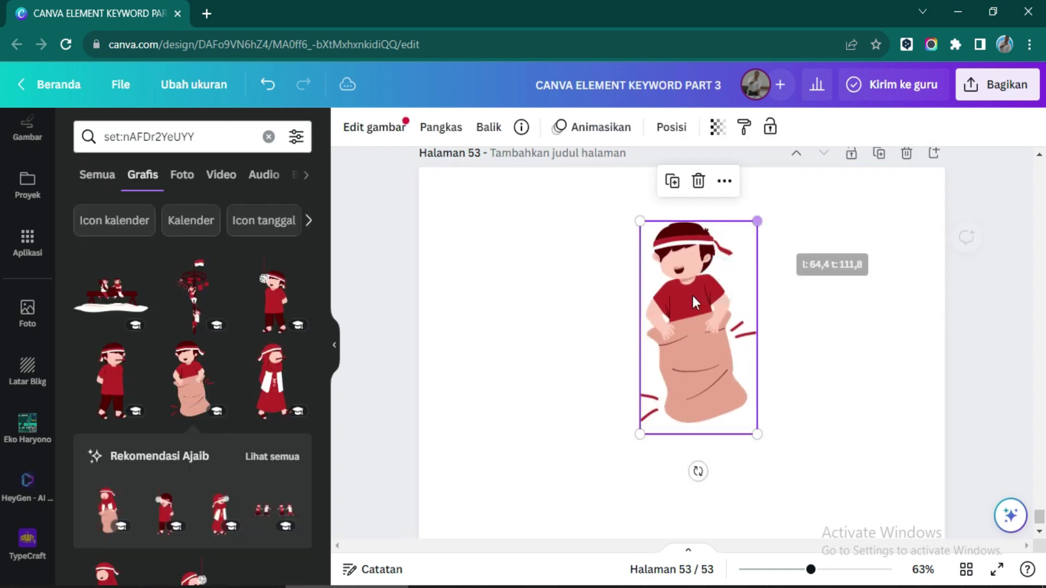
left_click_drag(692, 296, 496, 272)
scroll(149, 389, "down", 4)
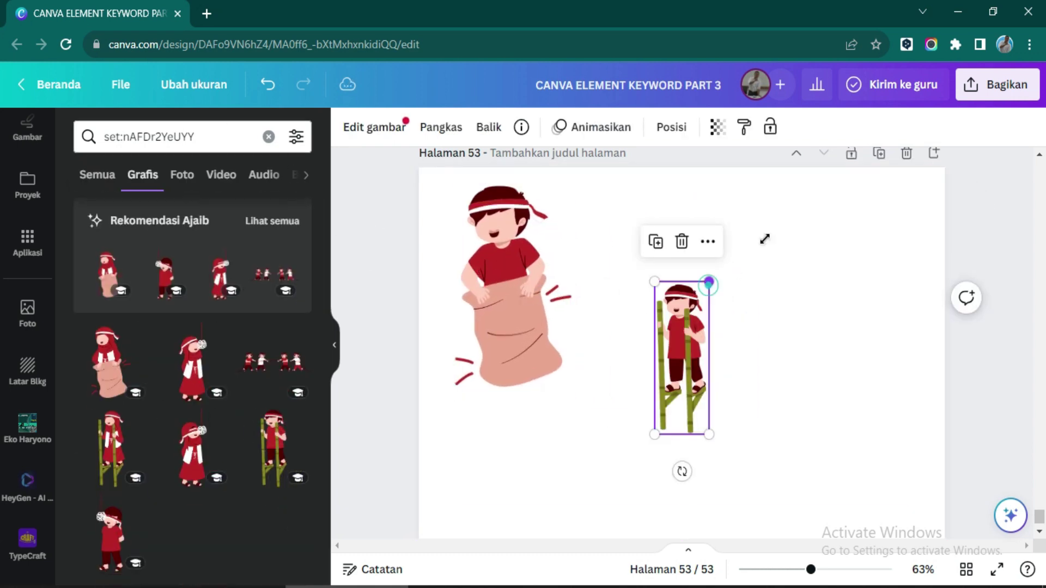
left_click_drag(712, 281, 747, 179)
left_click_drag(700, 305, 649, 305)
Step: Add the cracker-eating girl in the red headscarf, enlarged, to the right of the stilts boy on page 53
left_click(192, 452)
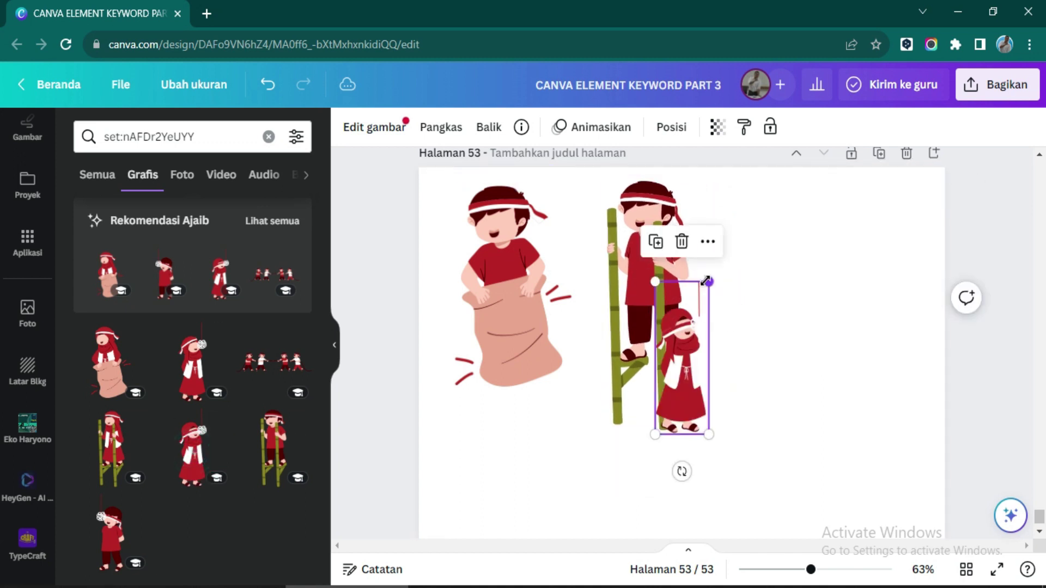
left_click_drag(709, 282, 742, 185)
left_click_drag(703, 305, 763, 288)
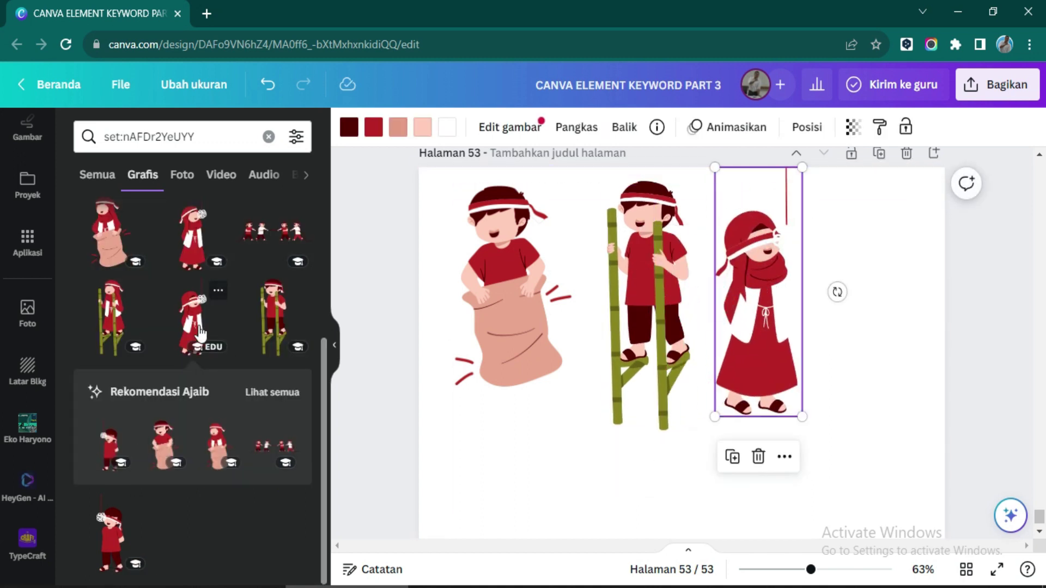
Step: Add the pillow-fight pair on a log, enlarged, below the other figures in the lower middle of page 53
scroll(205, 362, "up", 8)
left_click(137, 321)
left_click_drag(788, 310, 946, 234)
left_click_drag(871, 262, 694, 411)
left_click(882, 240)
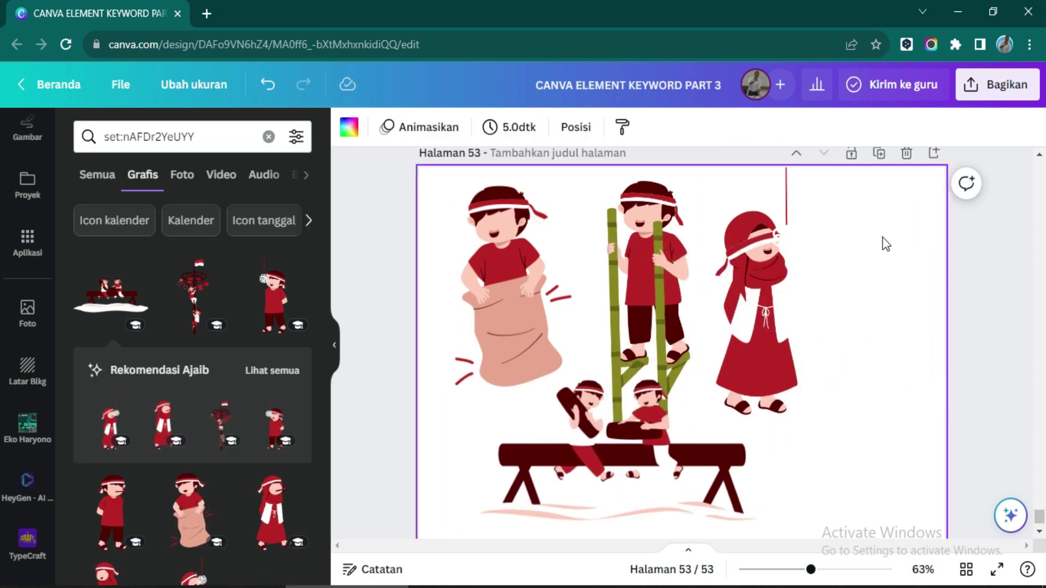
Step: Add a blank page after page 53 and search the graphics for "set:nAFFklh3CFw"
left_click(935, 154)
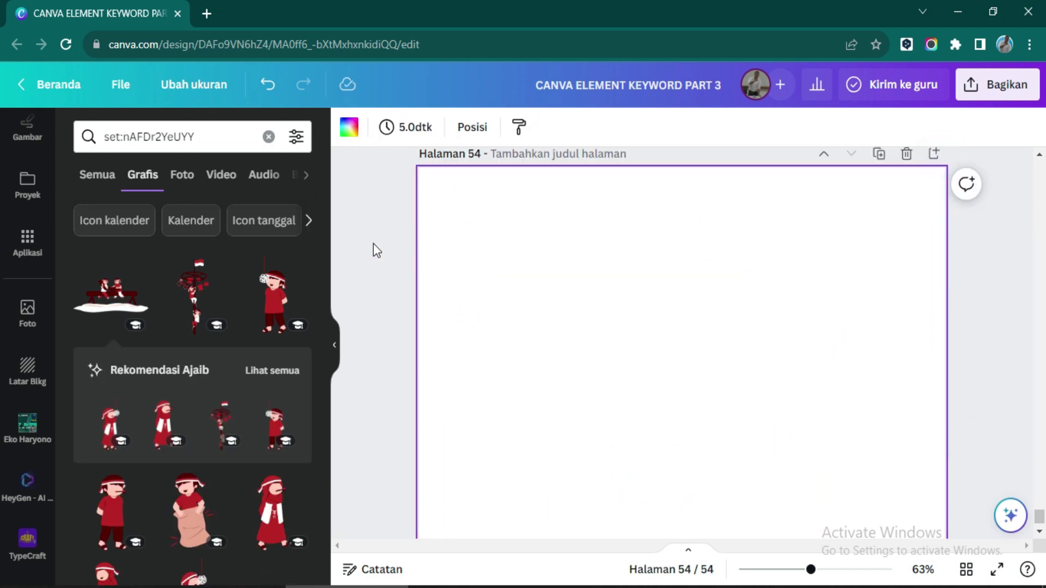
left_click_drag(143, 137, 245, 132)
key("BackSpace")
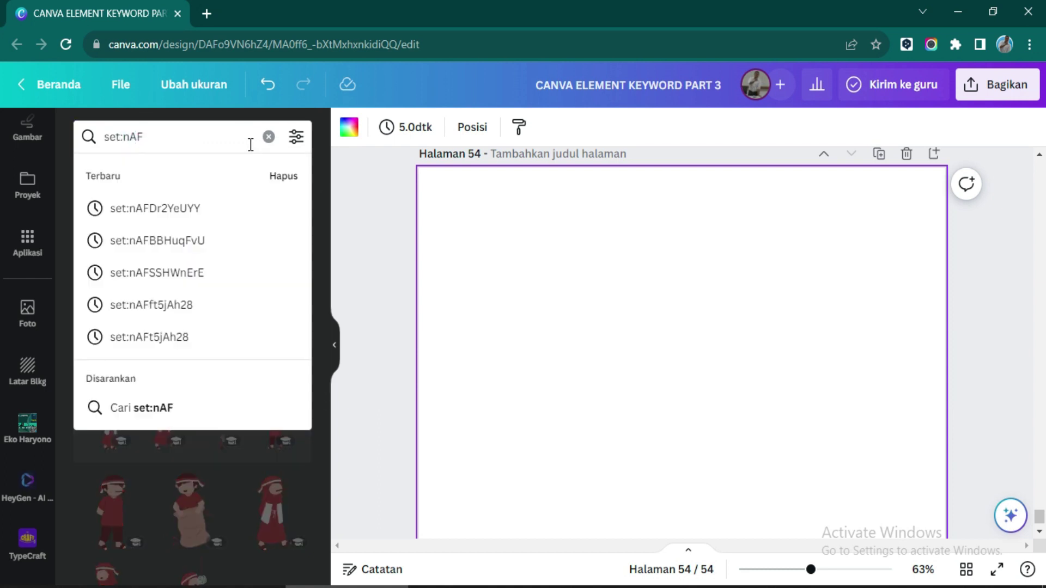
type("Fklh3CFw")
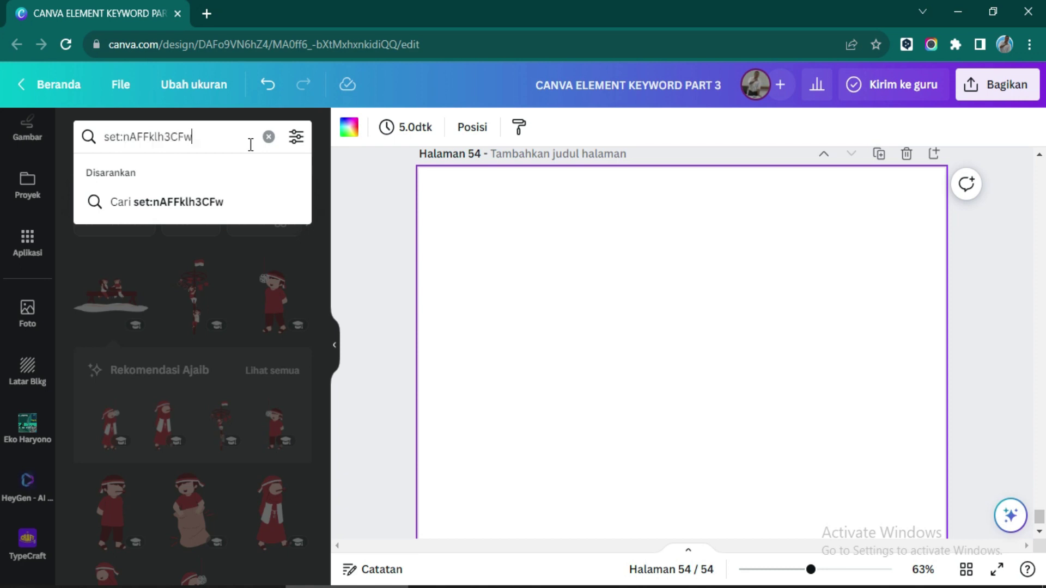
key("Return")
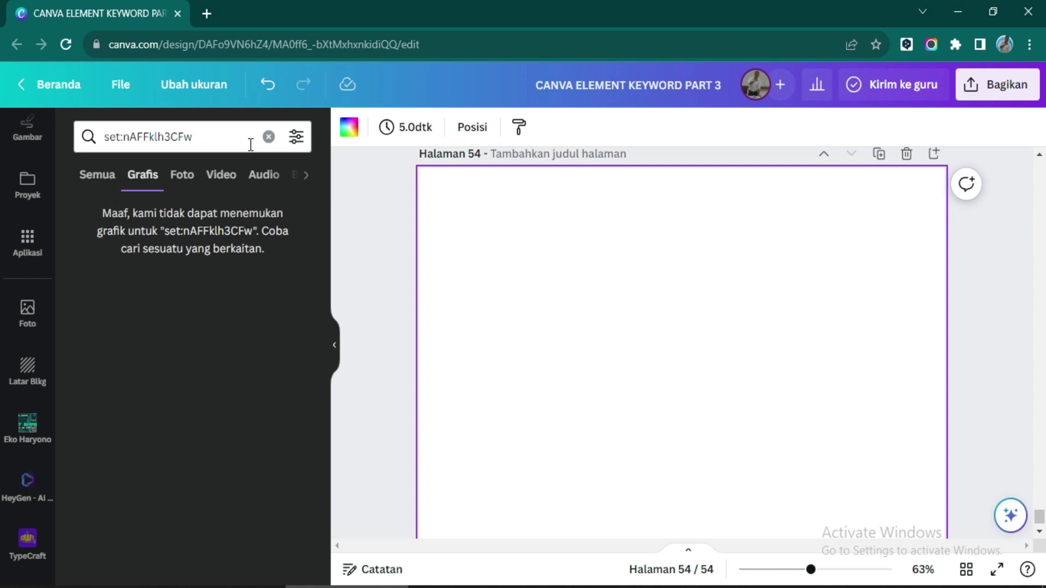
Step: Correct the graphics search code to "set:nAFFkIh3CFw", with a capital I in place of the lowercase l
left_click(158, 138)
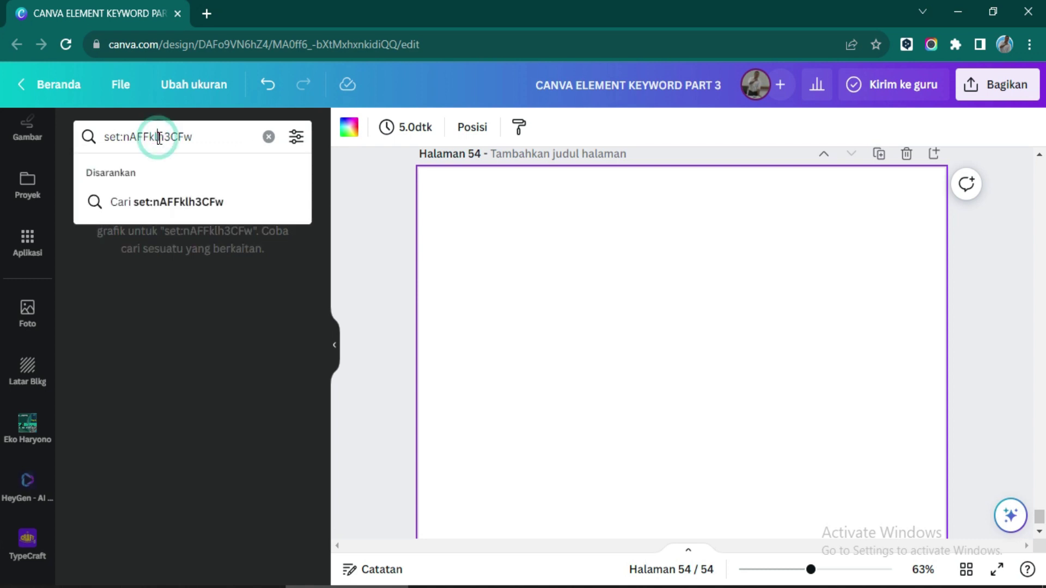
type("I")
key("Return")
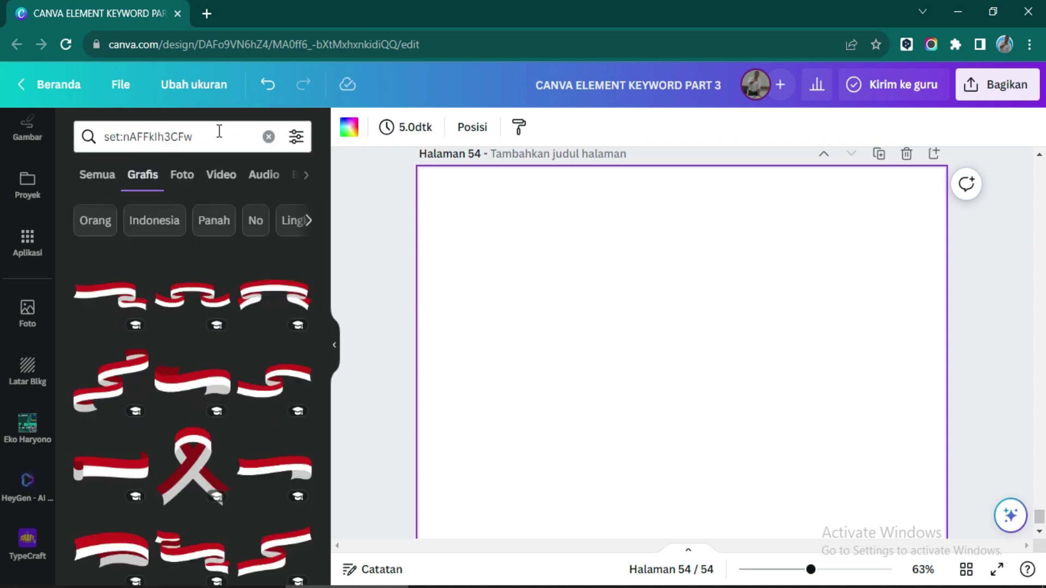
left_click(219, 131)
Step: Add the crossed, arched and zigzag red-and-white ribbons in a row across the upper part of page 54
left_click(274, 296)
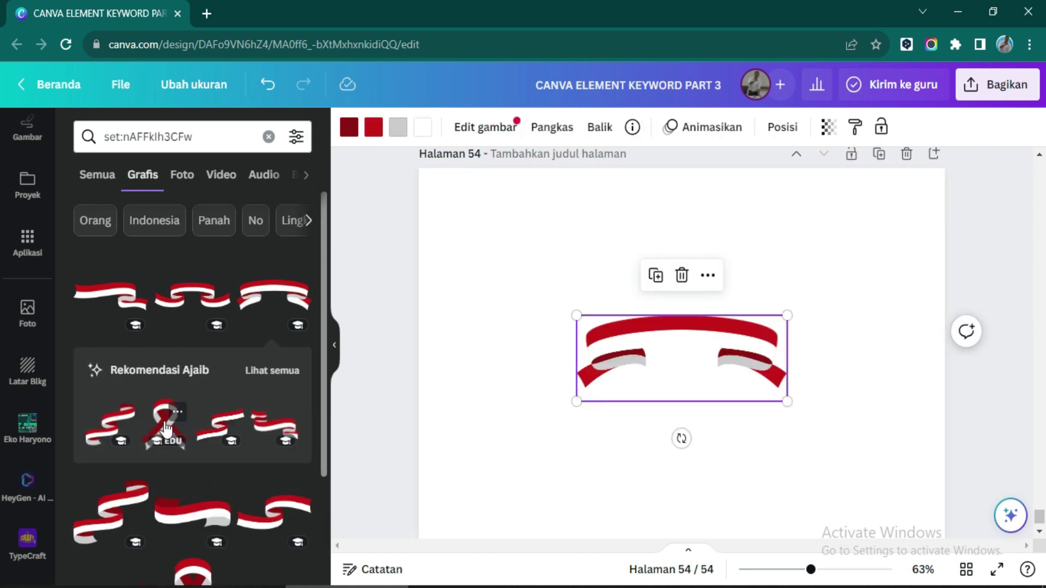
left_click(164, 426)
left_click_drag(626, 354, 450, 248)
scroll(234, 497, "down", 3)
left_click_drag(110, 392, 899, 225)
left_click_drag(697, 339, 688, 202)
Step: Add an S-curved ribbon at page 54's lower left, a wide waving one at its lower right and a stepped one between them
left_click(192, 531)
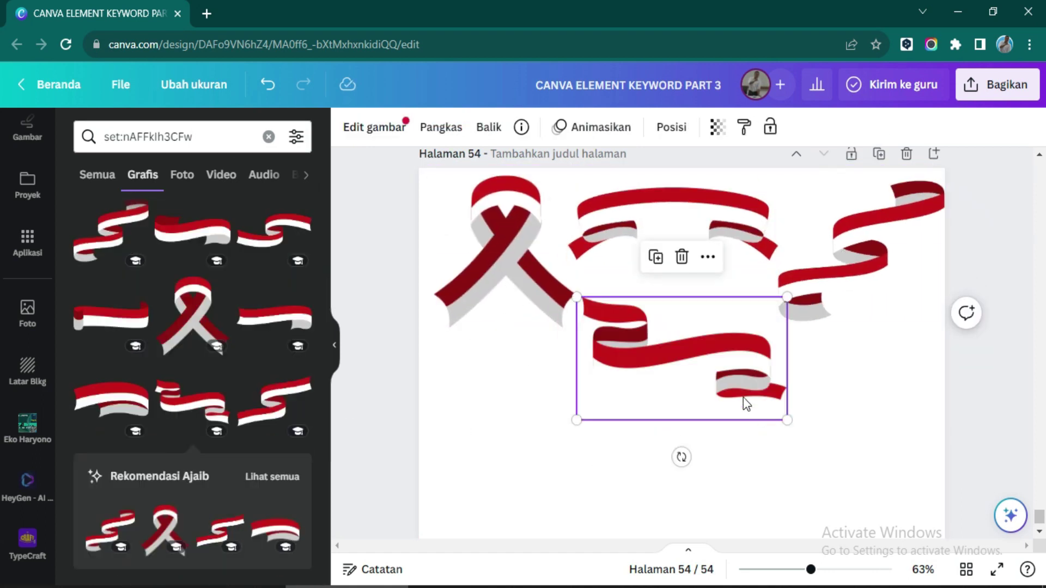
left_click_drag(746, 402, 551, 435)
left_click(109, 531)
left_click_drag(676, 376, 853, 495)
left_click(275, 531)
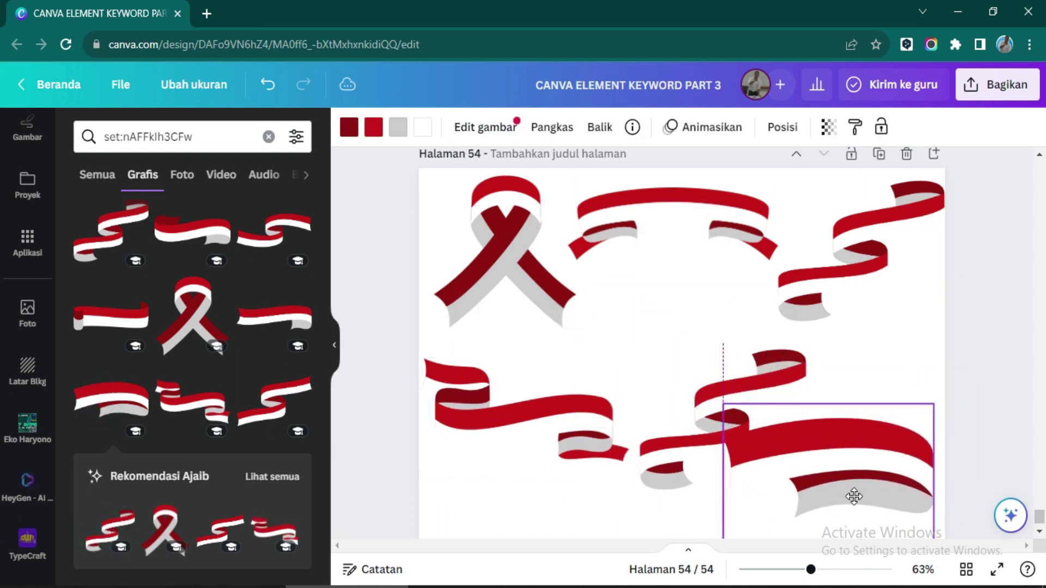
left_click_drag(672, 450, 653, 415)
left_click(937, 360)
left_click(934, 289)
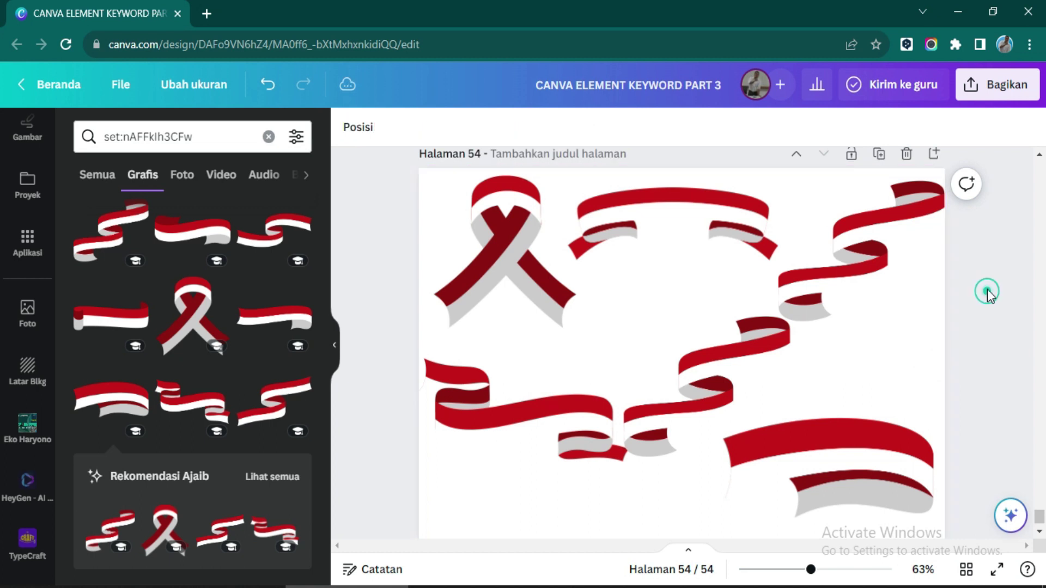
Step: Add a blank page after page 54 and search the graphics for "set:nAFAuhFPUbI"
left_click(934, 155)
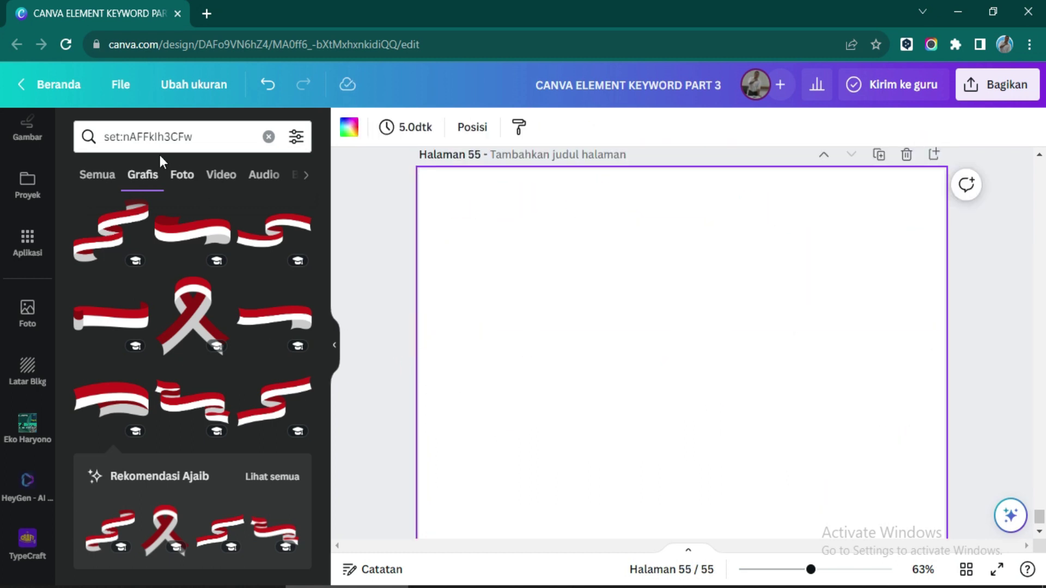
left_click(140, 136)
left_click_drag(143, 137, 222, 138)
key("BackSpace")
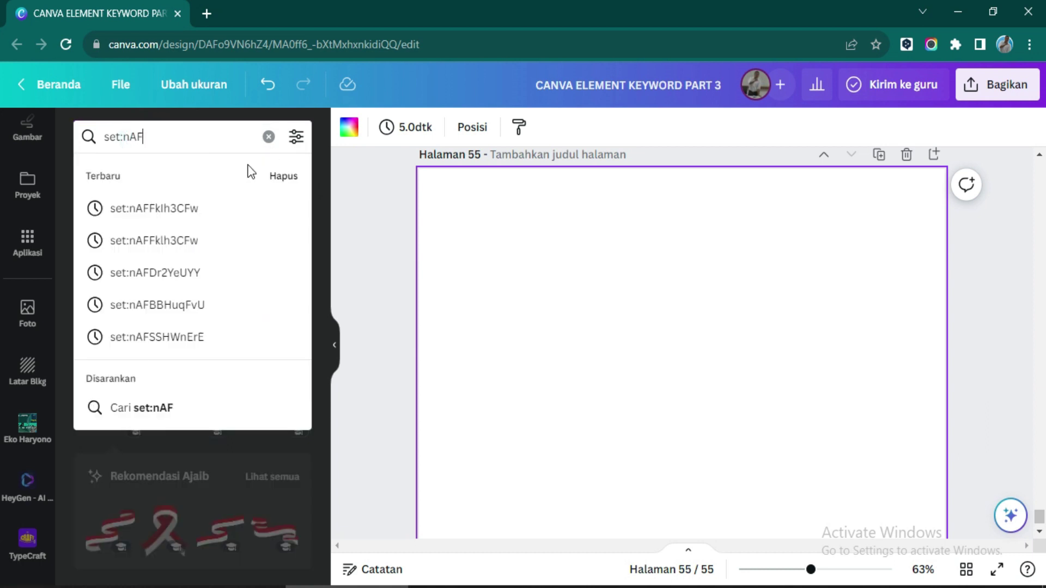
type("AuhFPUbl")
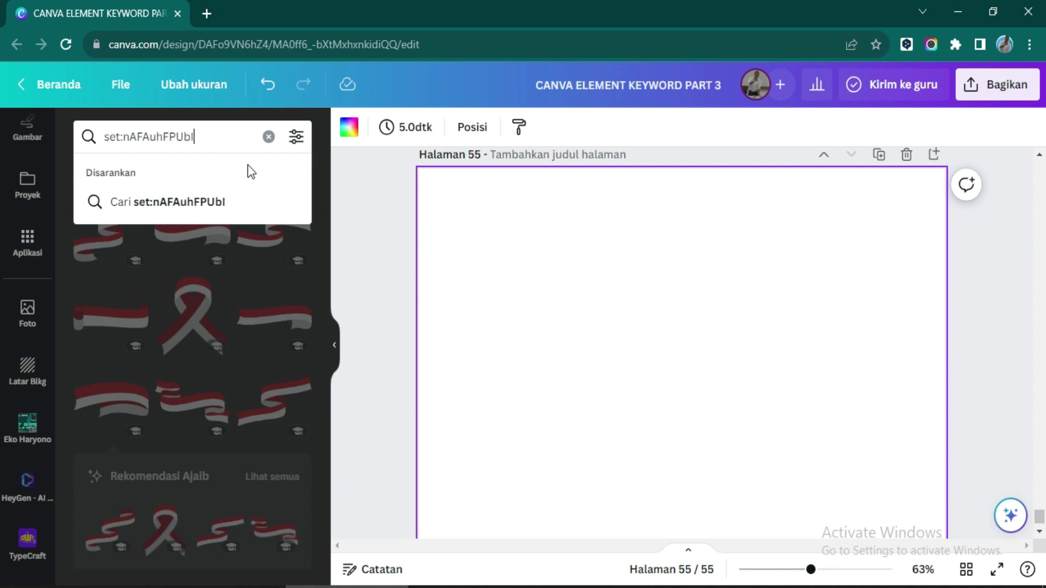
key("Return")
Step: Add the flag on a pole, enlarged, in page 55's upper left and the fist holding a flag ribbon in its upper right
left_click(112, 294)
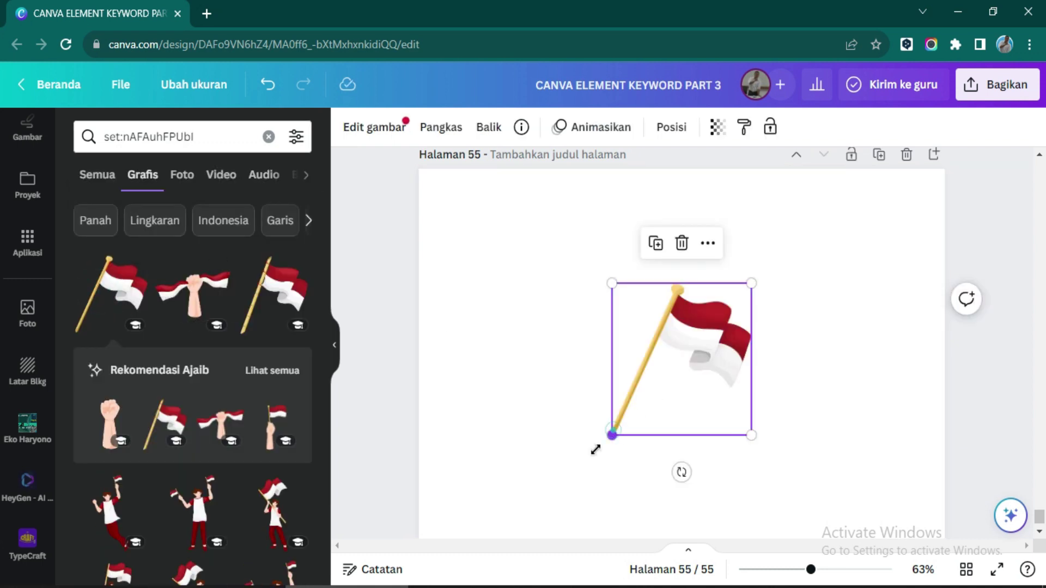
left_click_drag(596, 450, 509, 472)
left_click_drag(715, 395, 651, 339)
left_click_drag(193, 294, 794, 295)
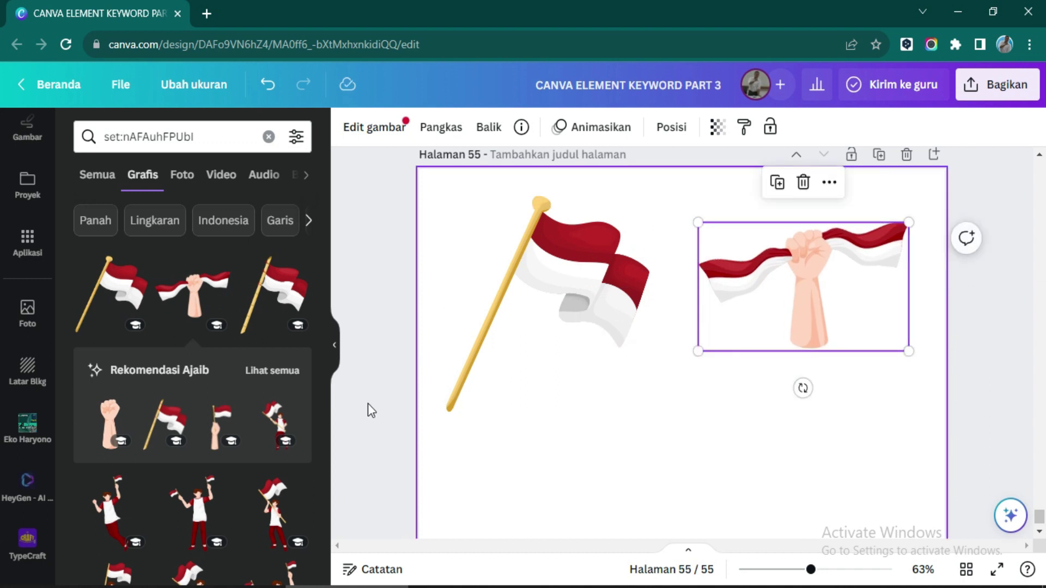
Step: Add the man carrying a large flag at page 55's lower right and the man with two small flags at its lower middle, both enlarged
scroll(194, 436, "down", 5)
left_click(196, 359)
left_click_drag(639, 437, 568, 562)
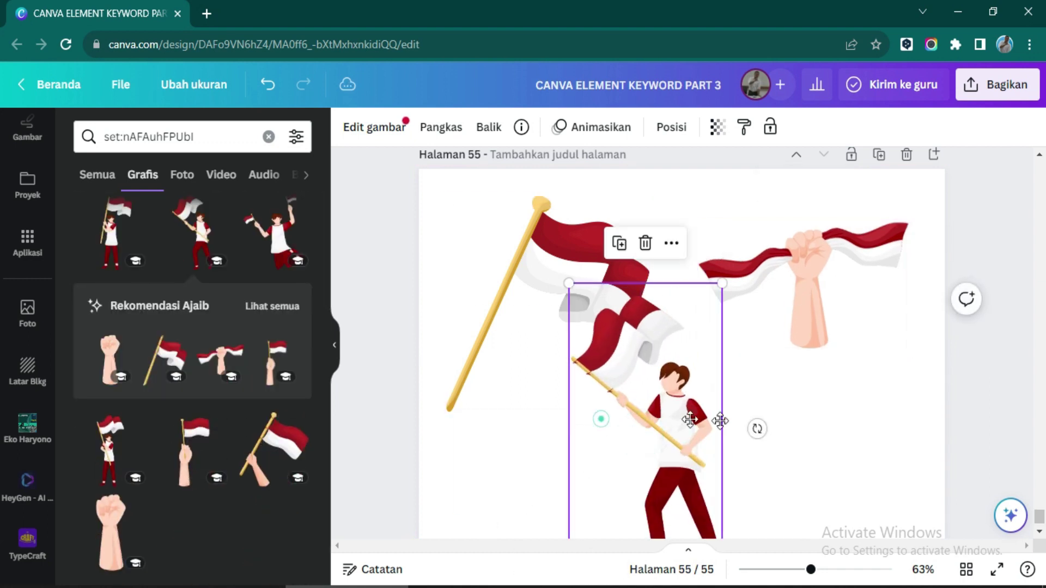
left_click_drag(602, 419, 815, 442)
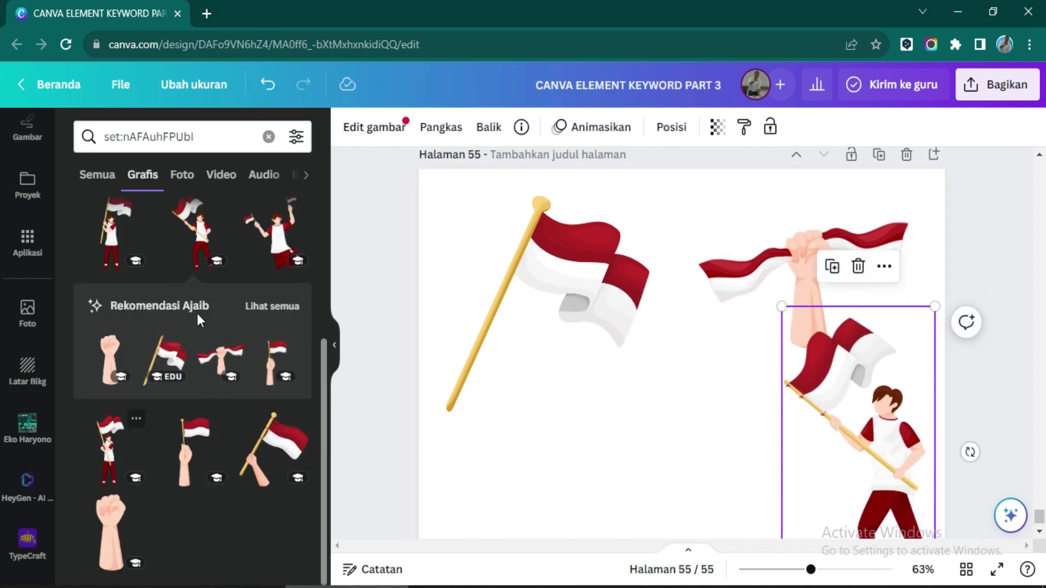
left_click(269, 242)
left_click_drag(621, 434, 509, 541)
left_click_drag(629, 484, 605, 537)
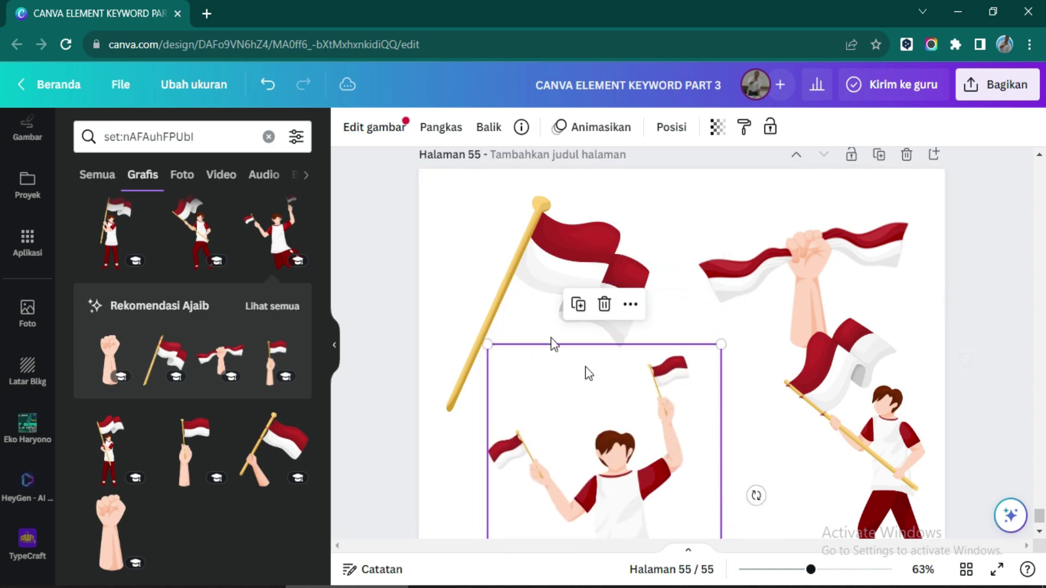
left_click(447, 244)
Step: Add a blank page after page 55 and search the graphics for "set:nAE7xvhMjrY"
left_click(934, 154)
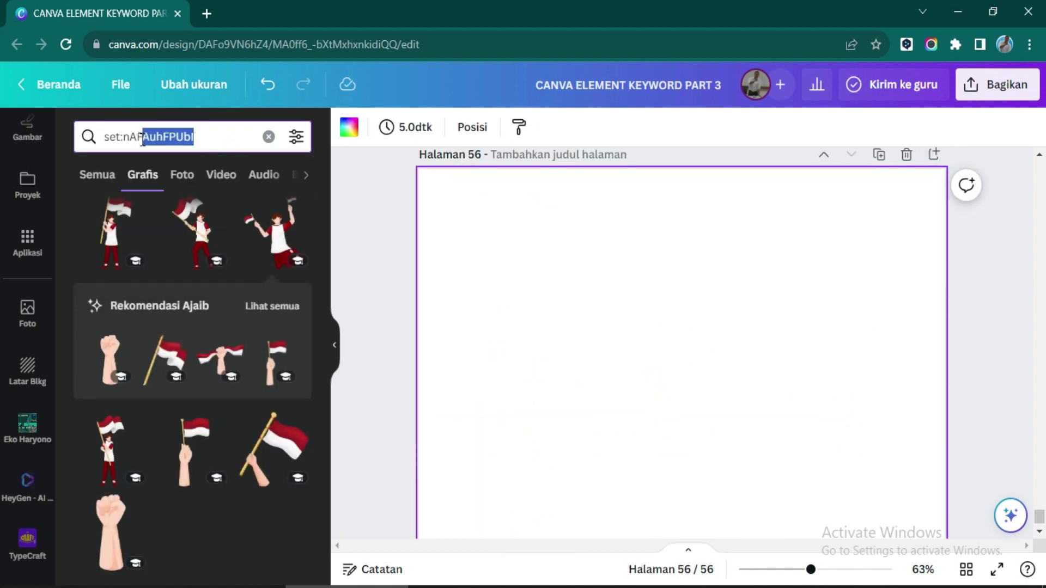
key("BackSpace")
type("E")
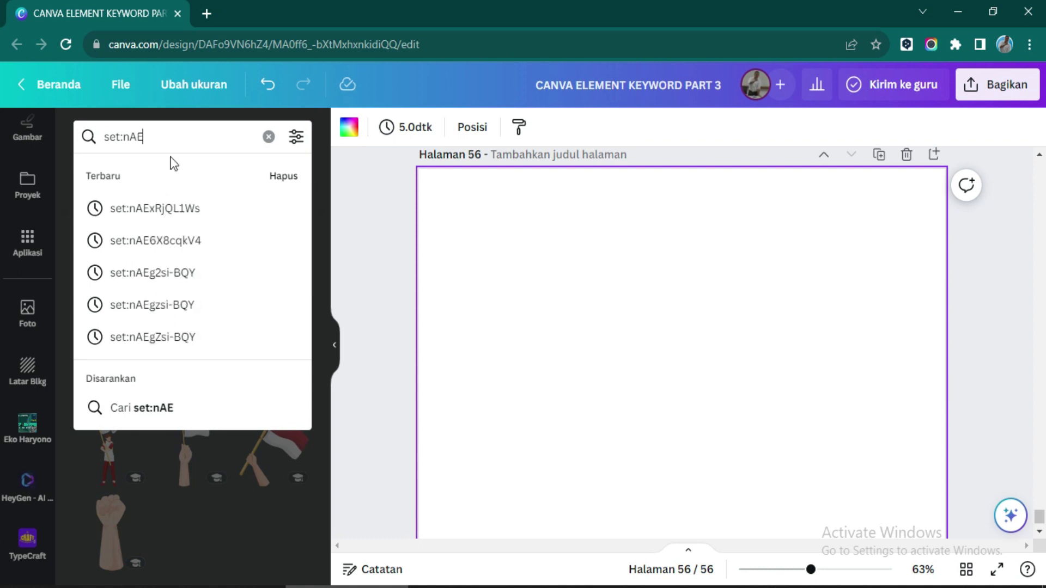
type("7xvhMjrY")
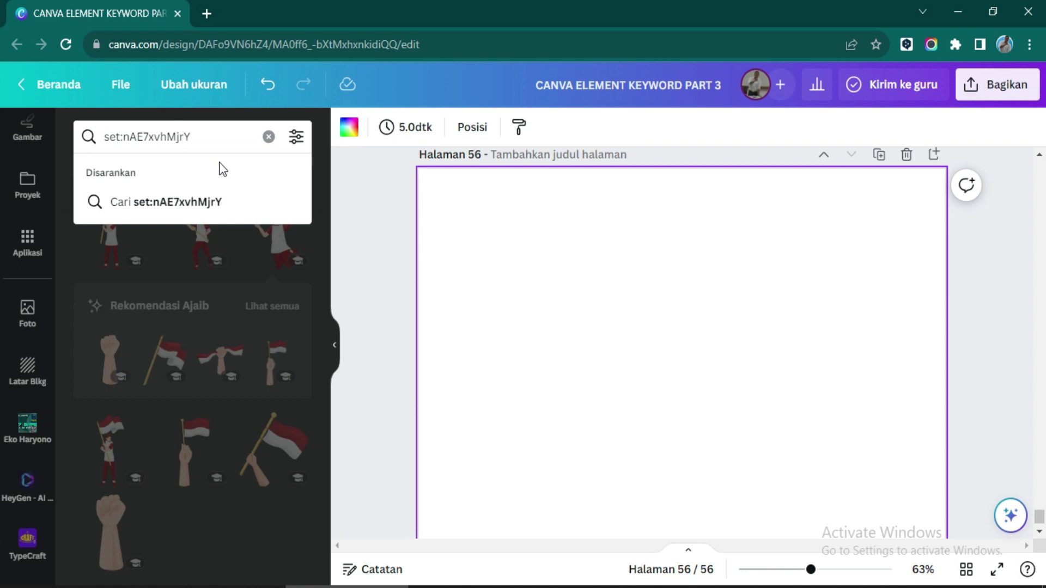
key("Return")
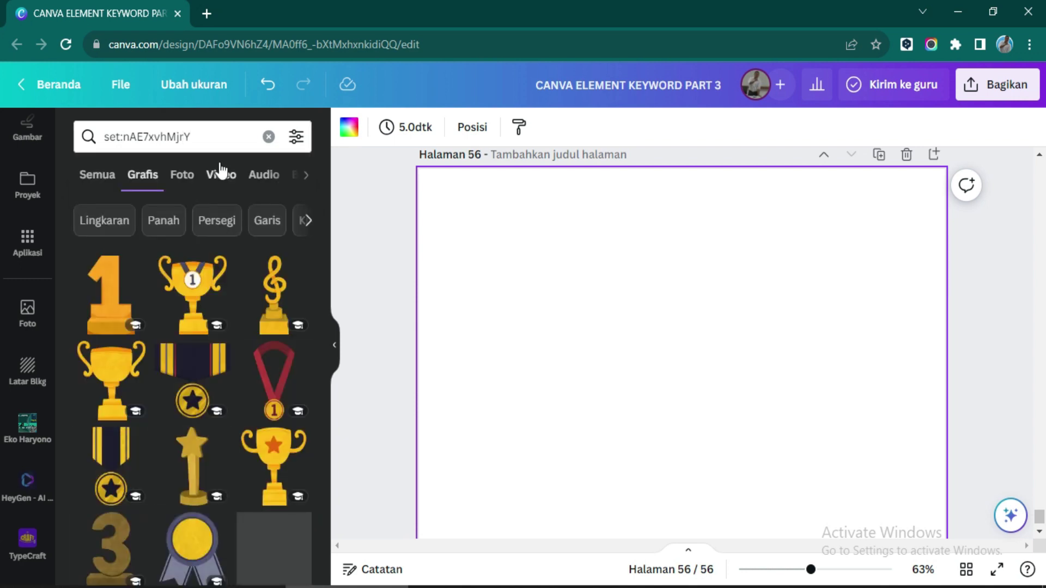
Step: Add the gold cup with the number 1 medal in page 56's upper left and the crossed star trophy beside it, both reduced
left_click(198, 276)
left_click_drag(817, 208, 639, 338)
left_click_drag(626, 436, 513, 283)
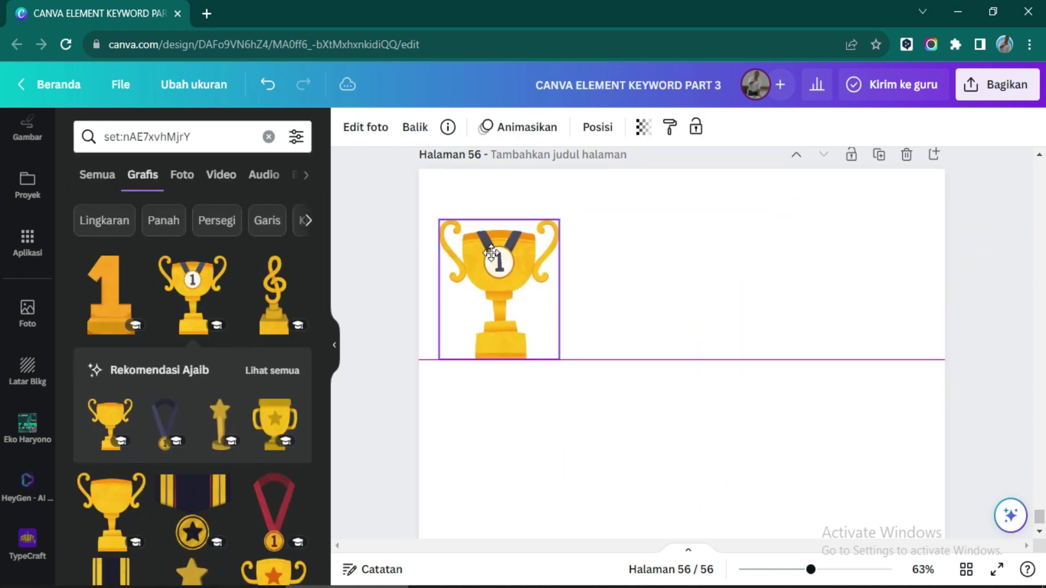
scroll(153, 444, "down", 3)
left_click(273, 518)
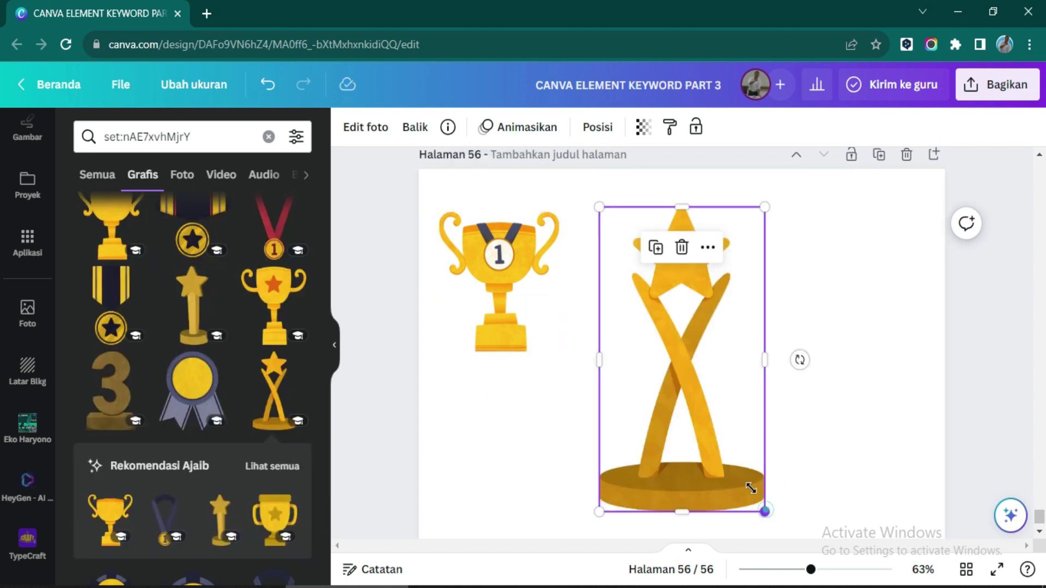
left_click_drag(763, 507, 694, 380)
Step: Add the plain gold cup, reduced, at page 56's lower middle and the large blue-ribbon rosette on its right side
scroll(196, 423, "down", 3)
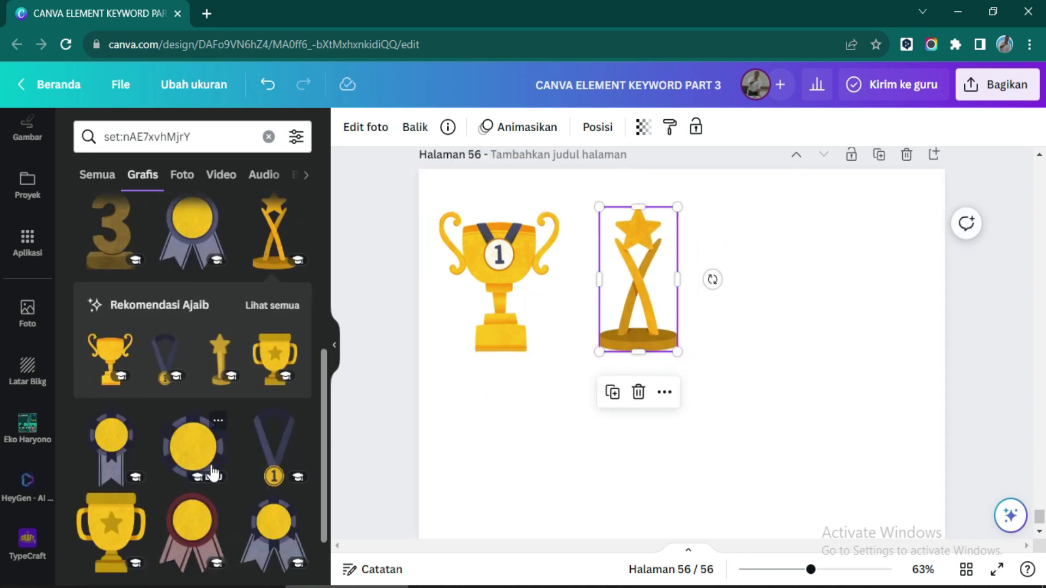
left_click(110, 357)
left_click_drag(815, 208, 645, 405)
left_click_drag(274, 531, 805, 374)
left_click(460, 468)
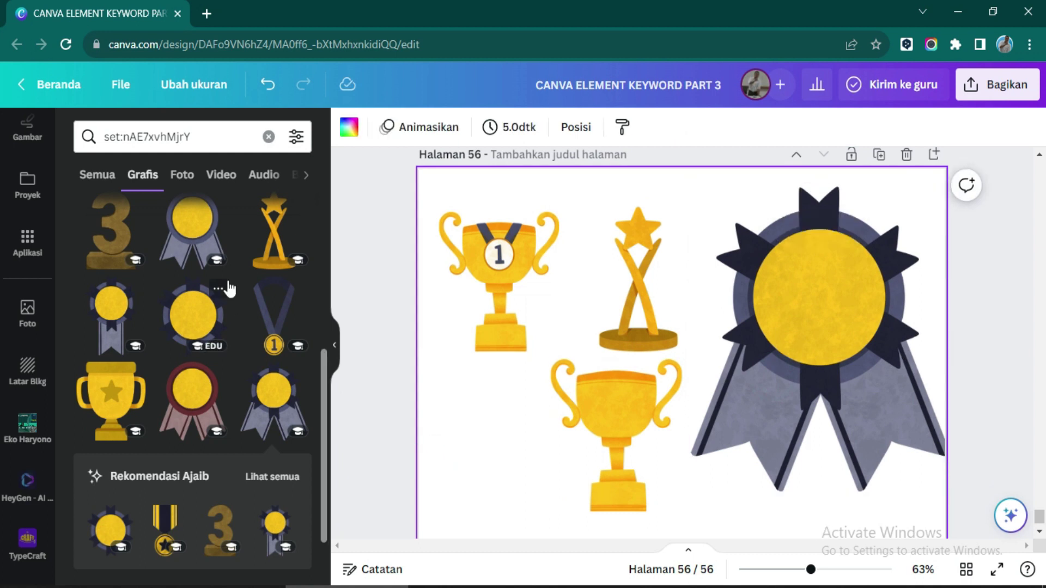
Step: Add a blank page after page 56 and search the graphics for "set:nAFHPhicH98"
key("ctrl+Return")
left_click(206, 137)
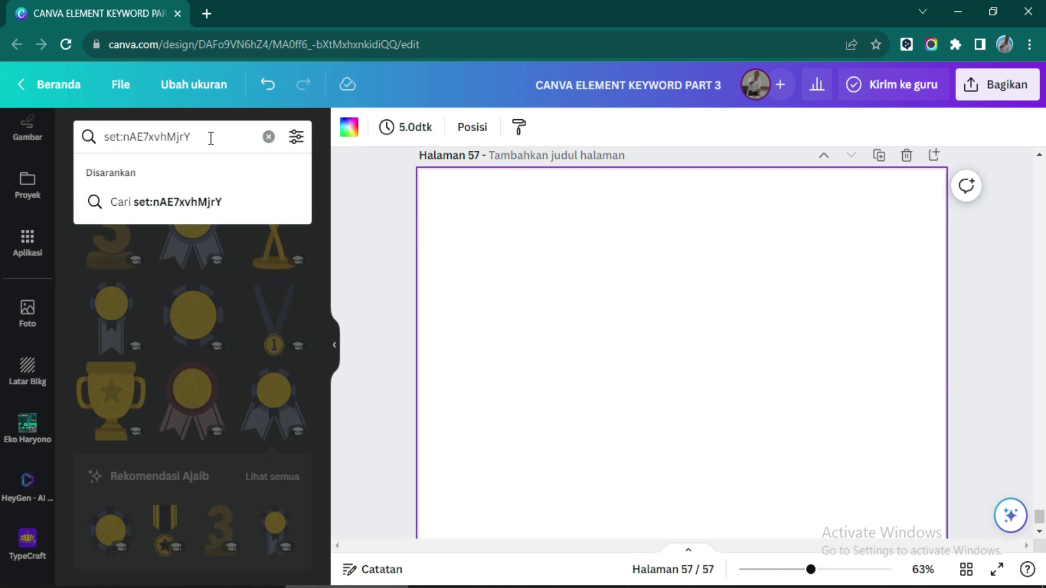
left_click_drag(139, 142, 224, 140)
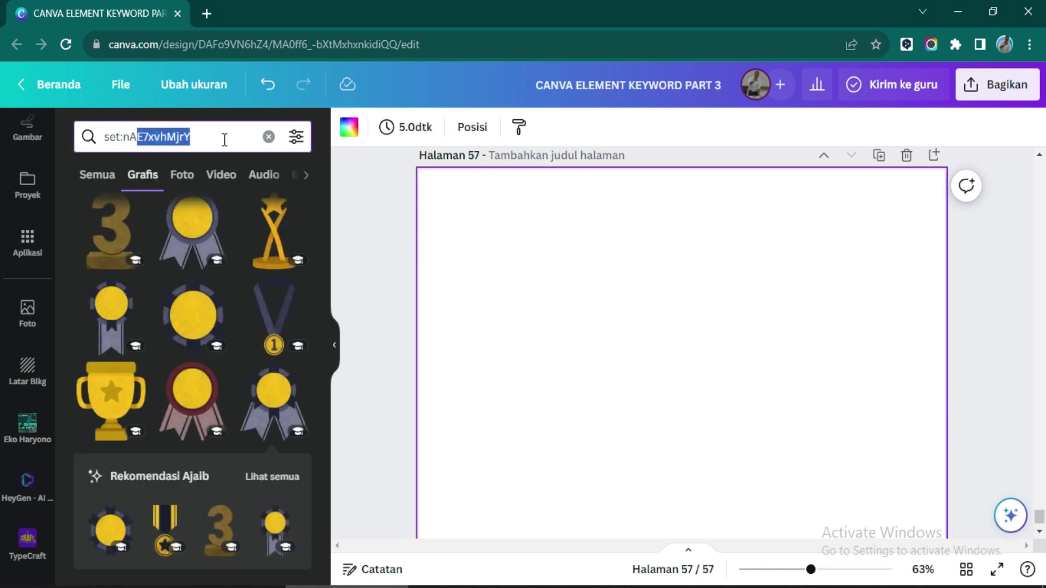
type("FHPhicH98")
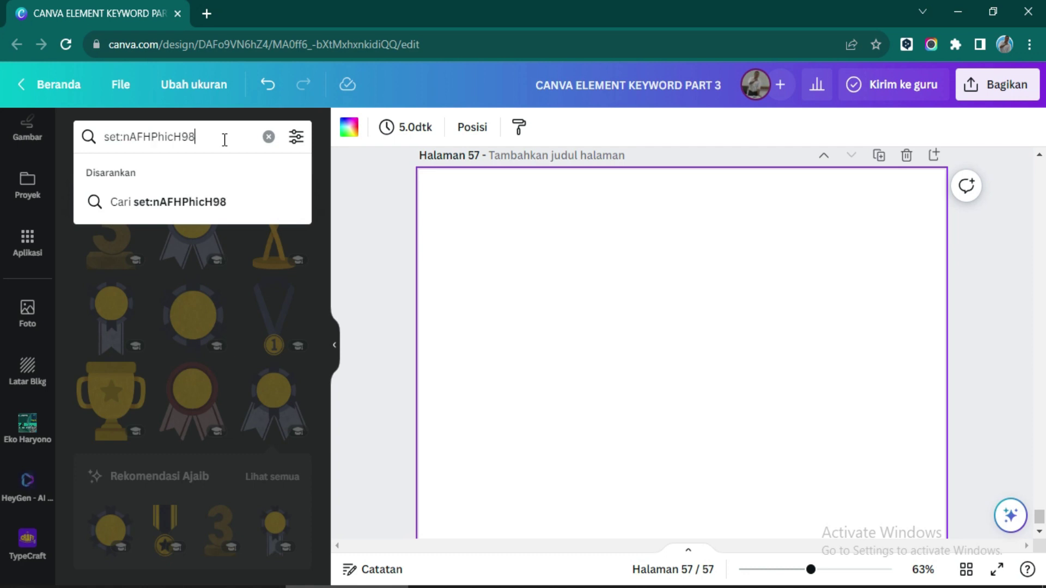
key("Return")
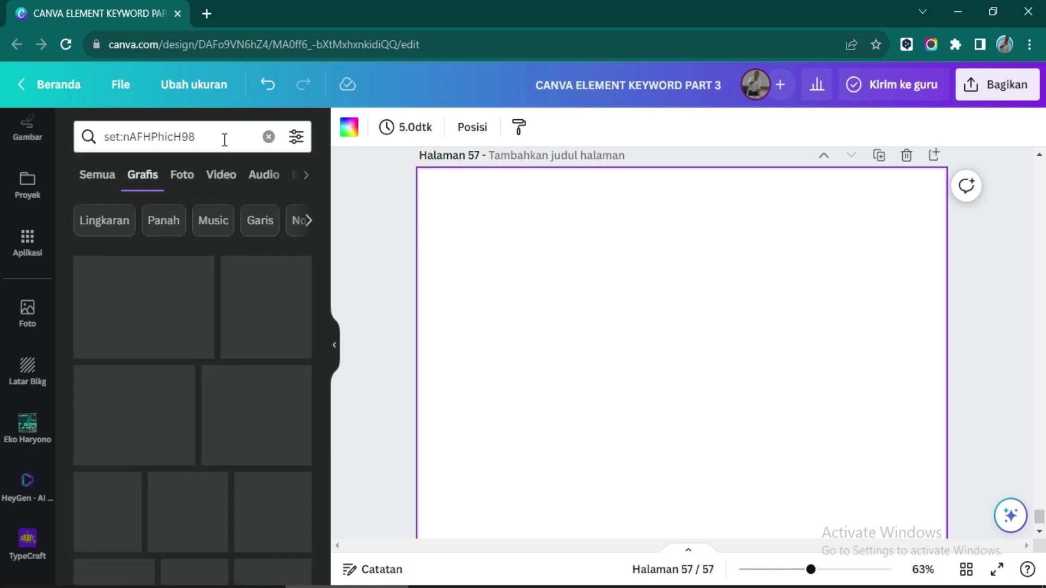
Step: Add the pole-climbing group on the left side of page 57 and the tug-of-war team on its right side
left_click_drag(720, 310, 545, 302)
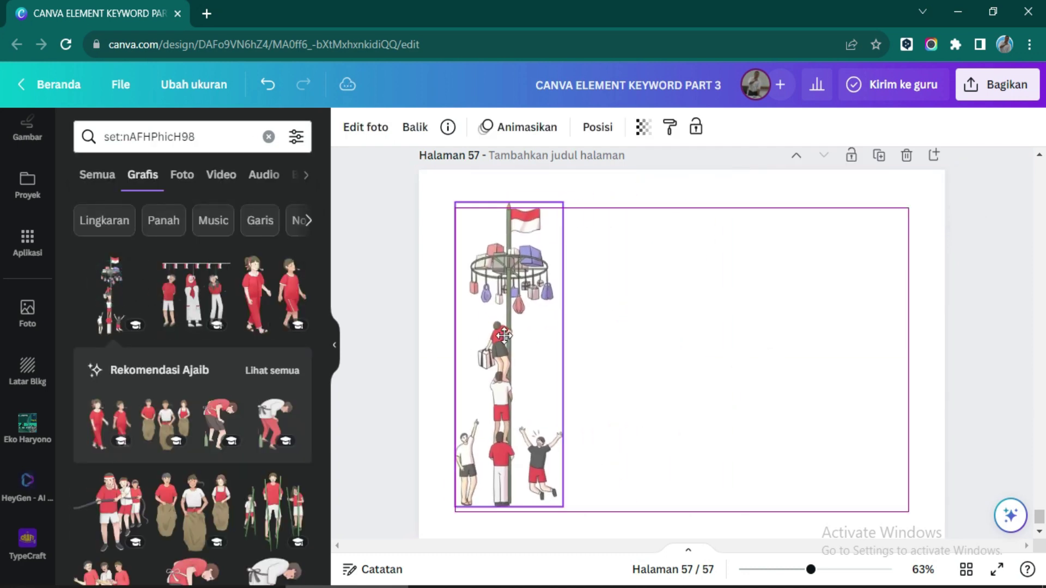
scroll(109, 436, "down", 2)
left_click(109, 436)
left_click_drag(753, 368, 861, 361)
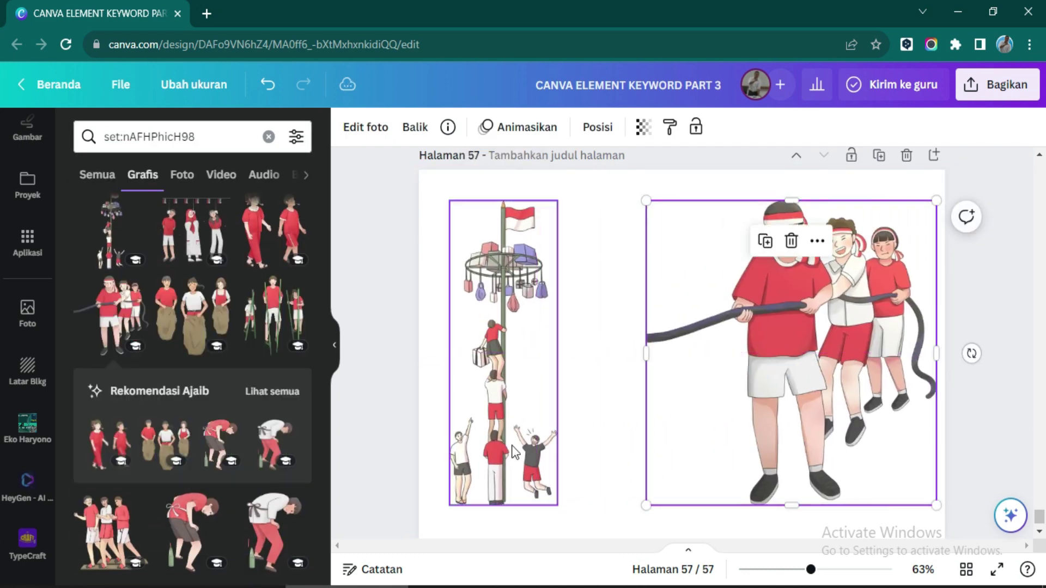
Step: Add the cracker-eating trio to page 57, and shrink the tug-of-war team into the page's upper-right corner
scroll(279, 267, "up", 2)
left_click(194, 294)
left_click(915, 354)
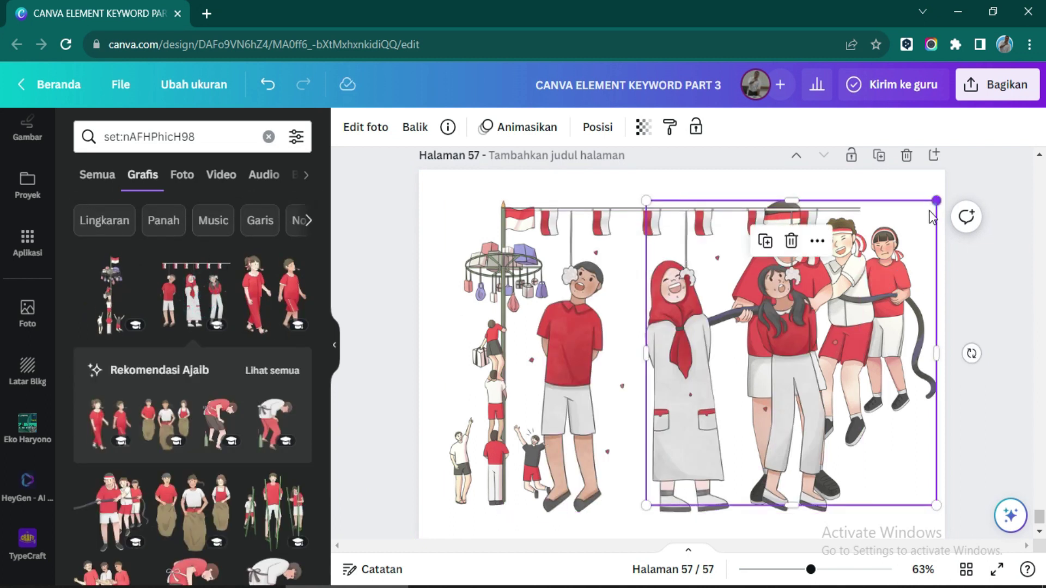
left_click_drag(936, 200, 813, 329)
left_click_drag(745, 392, 876, 245)
Step: Shrink the cracker-eating trio and place it at page 57's upper middle, then shift the pole-climbing group slightly up and left
left_click(817, 261)
left_click_drag(861, 207, 709, 339)
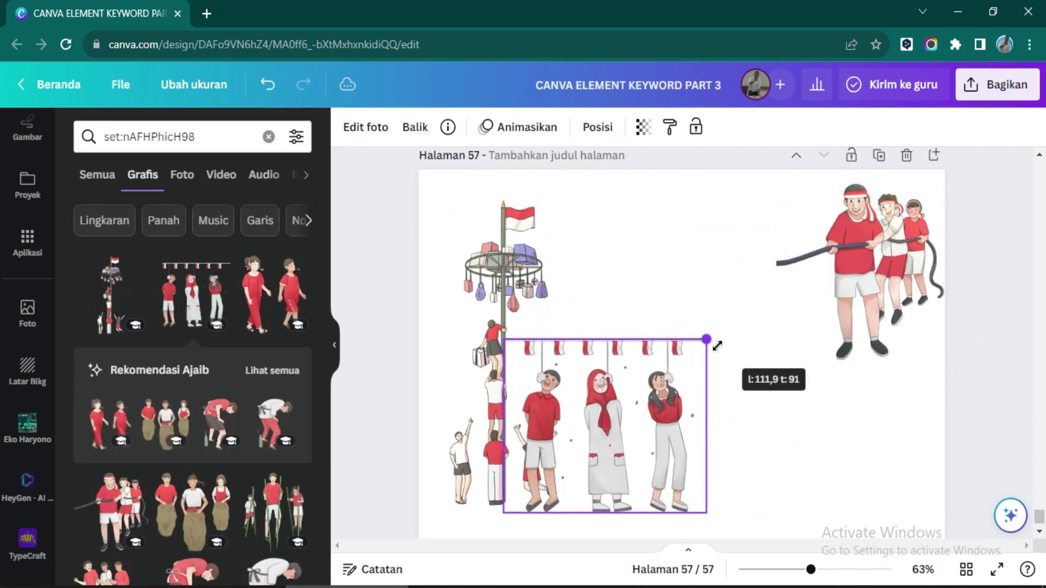
left_click_drag(624, 416, 696, 271)
left_click(752, 443)
left_click_drag(515, 427, 505, 417)
left_click(776, 483)
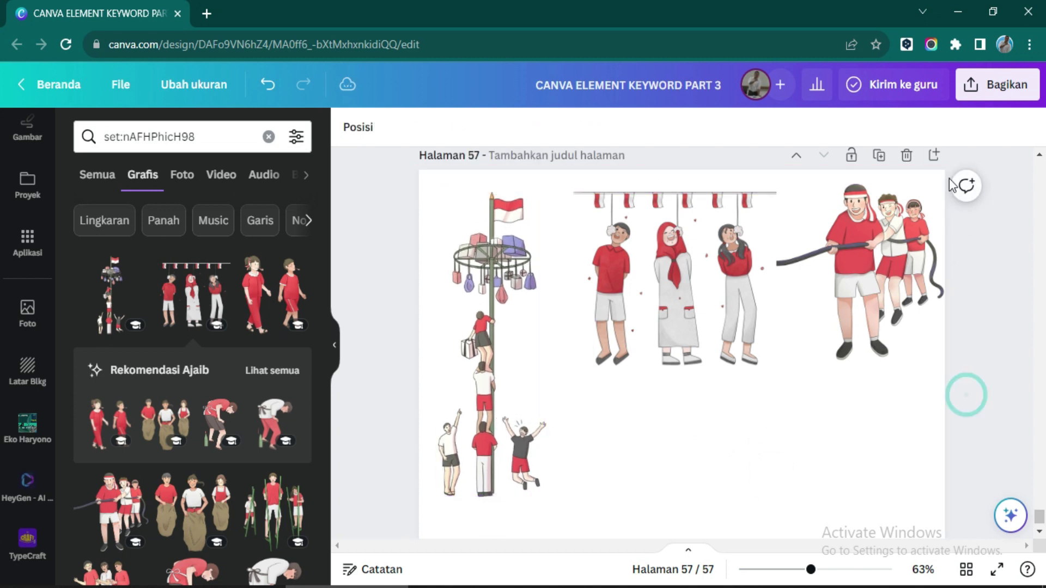
Step: Add a blank page after page 57 and search the graphics for "set:nAFDi5LhNU8"
left_click(965, 186)
left_click(207, 135)
left_click_drag(204, 136, 157, 136)
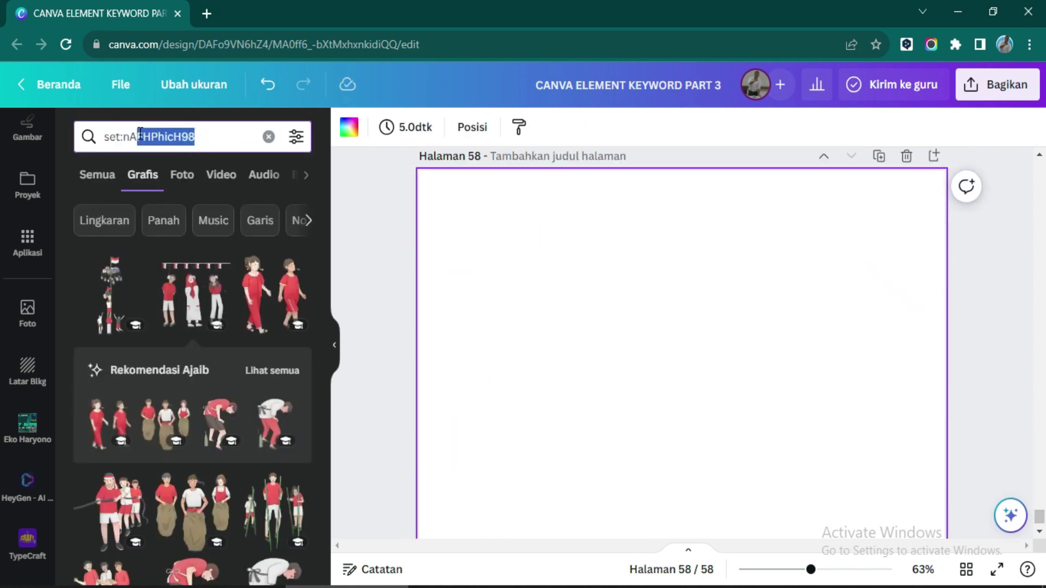
type("FDi5LhNU")
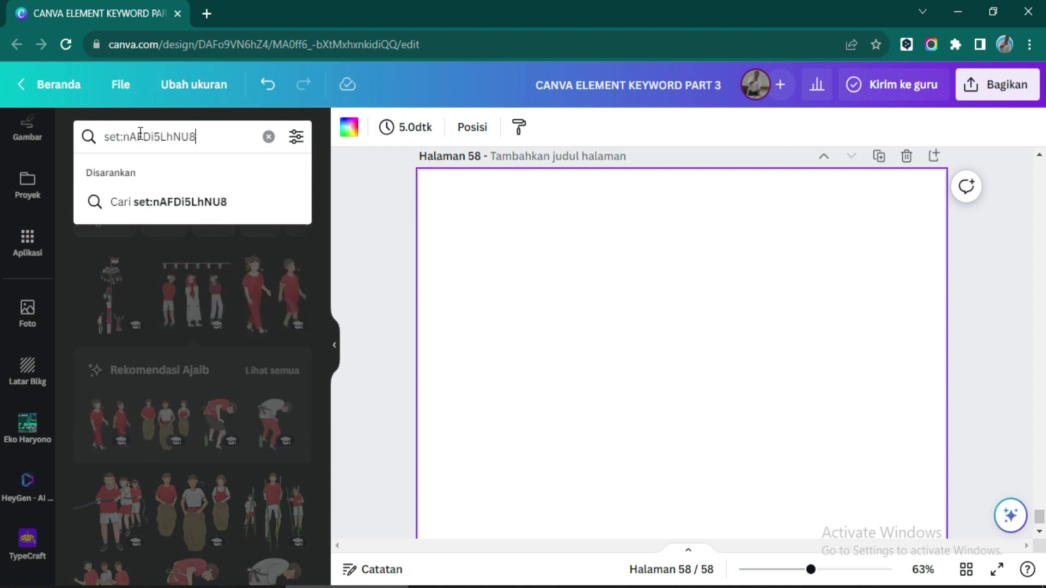
key("Return")
Step: Add the backpack-wearing girl with two flags at page 58's centre and the flag-waving boy on its right, enlarging both
left_click(211, 292)
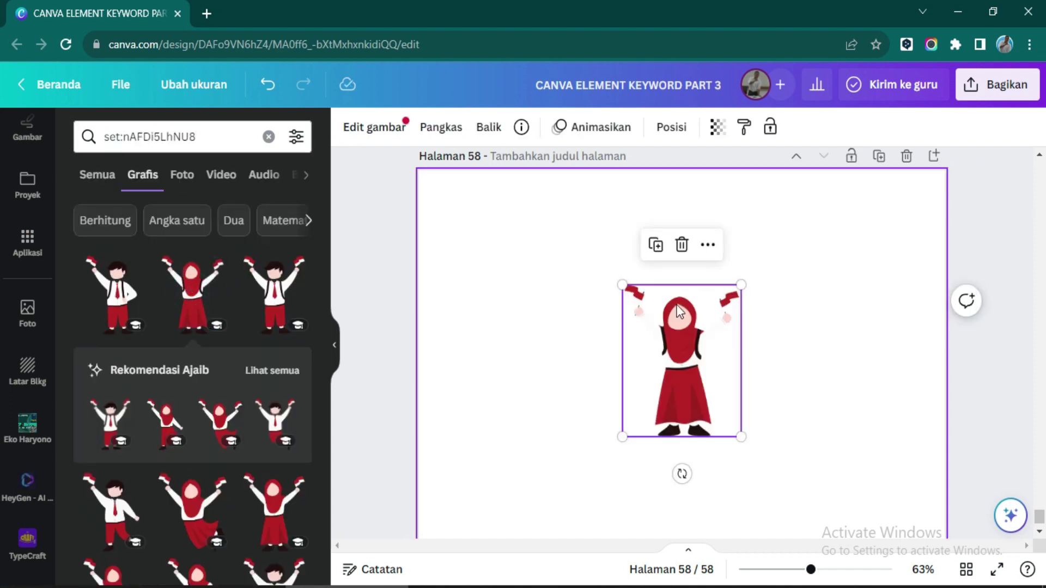
left_click_drag(625, 286, 518, 230)
left_click(126, 293)
left_click_drag(691, 346, 848, 276)
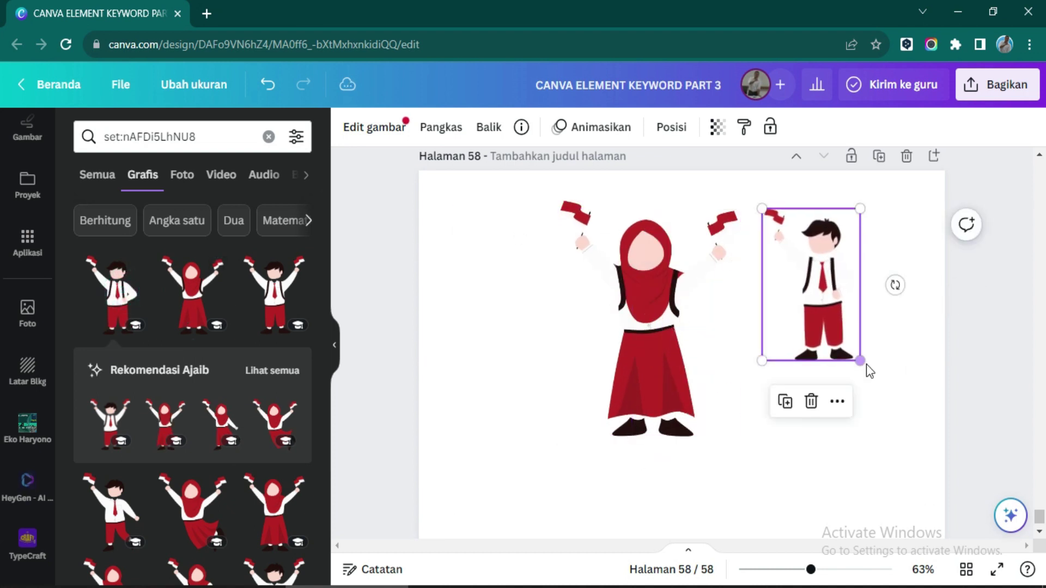
left_click_drag(865, 363, 906, 425)
Step: Add the leaping girl at page 58's upper left and the standing girl with two flags below her
left_click_drag(191, 509, 490, 283)
scroll(131, 420, "down", 3)
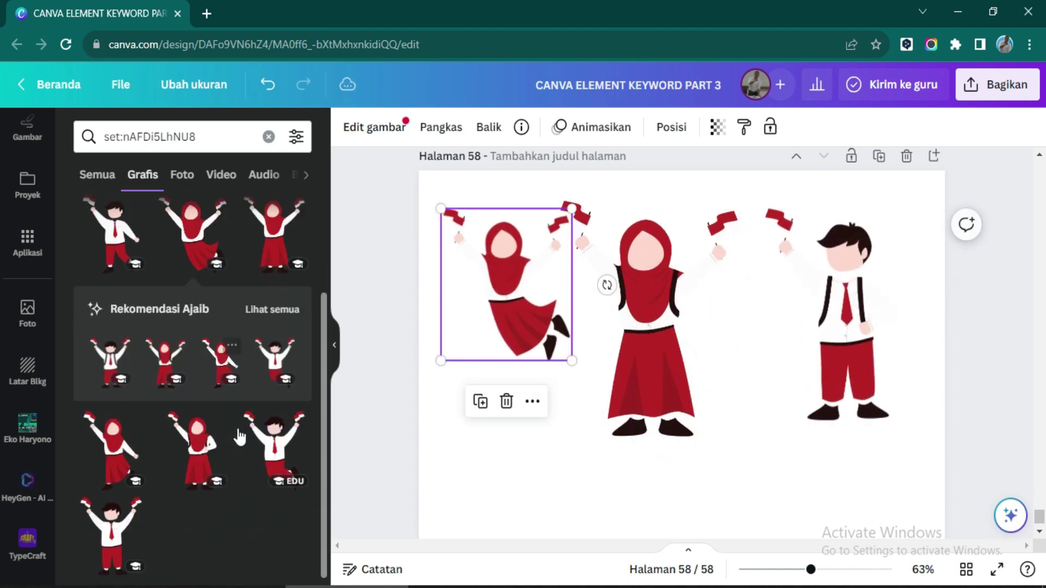
scroll(129, 419, "up", 3)
left_click_drag(275, 355, 525, 433)
Step: Search the graphics for "set:nAFBwta6nXI" and add a blank page after page 58
left_click(204, 136)
left_click_drag(196, 137, 146, 136)
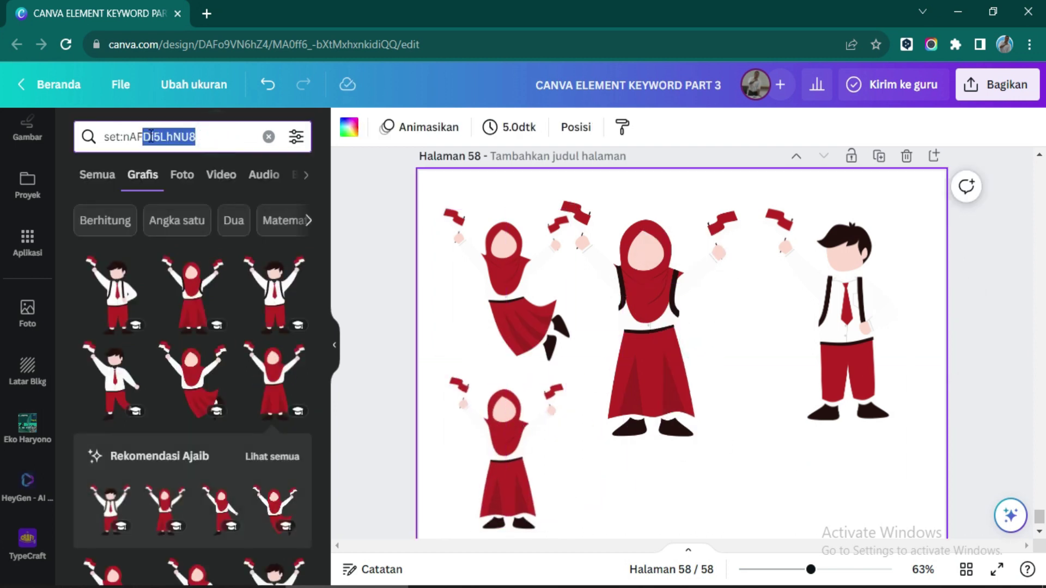
type("Bwta6")
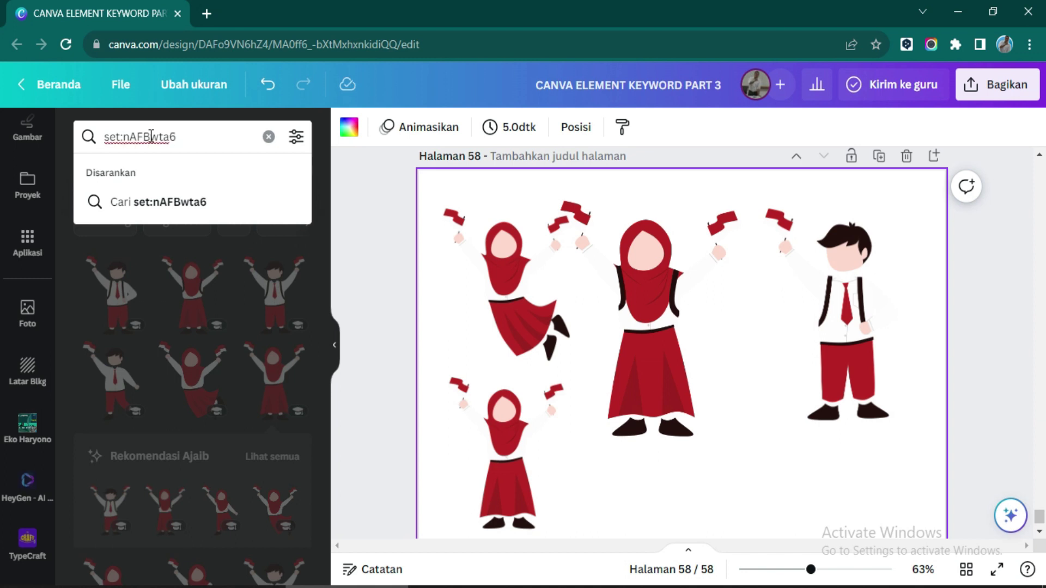
type("nXI")
key("Return")
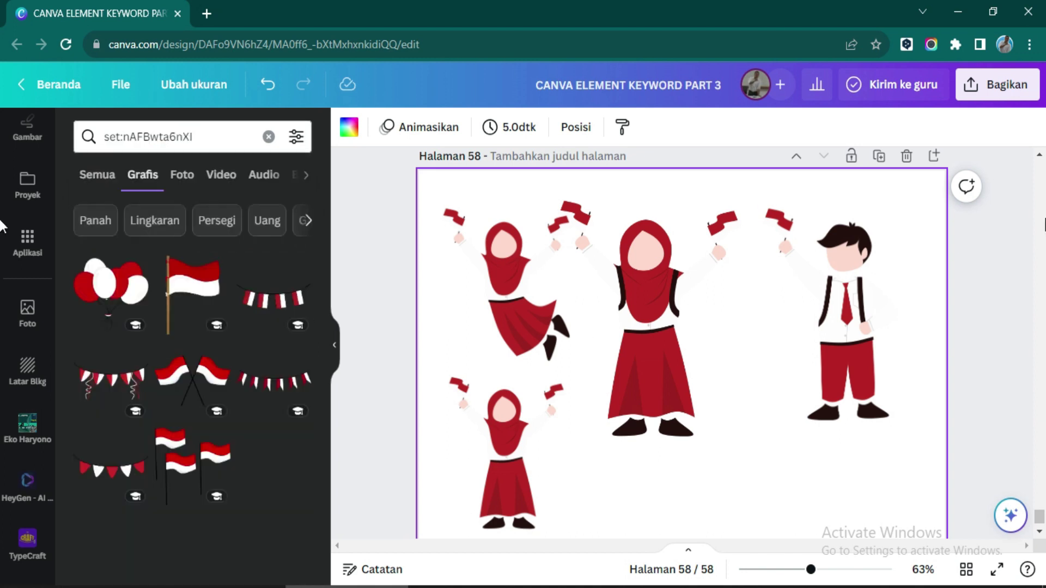
left_click(934, 156)
Step: Add the bamboo-pole flag and the balloon bunch to page 59, shrinking both and placing the balloons upper left with the flag beside them
left_click(193, 294)
left_click(111, 283)
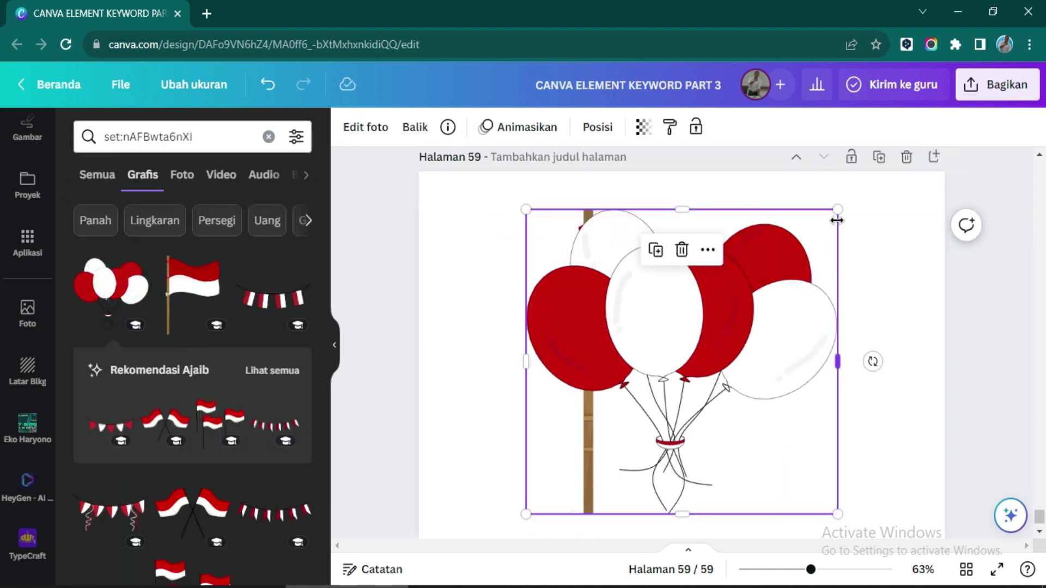
left_click_drag(838, 210, 715, 332)
left_click_drag(621, 425, 519, 315)
left_click_drag(617, 321, 696, 312)
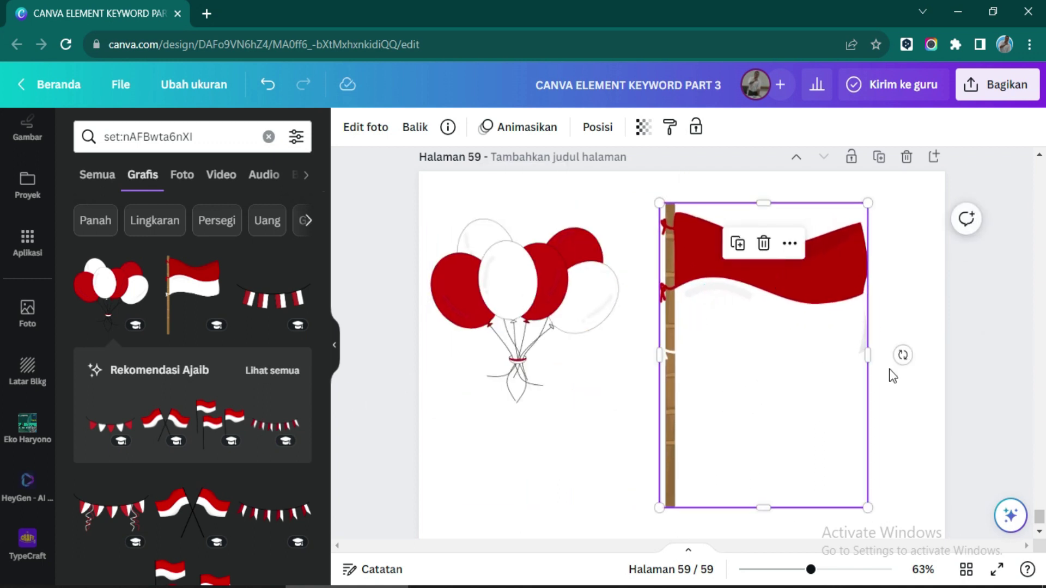
left_click_drag(843, 483, 760, 349)
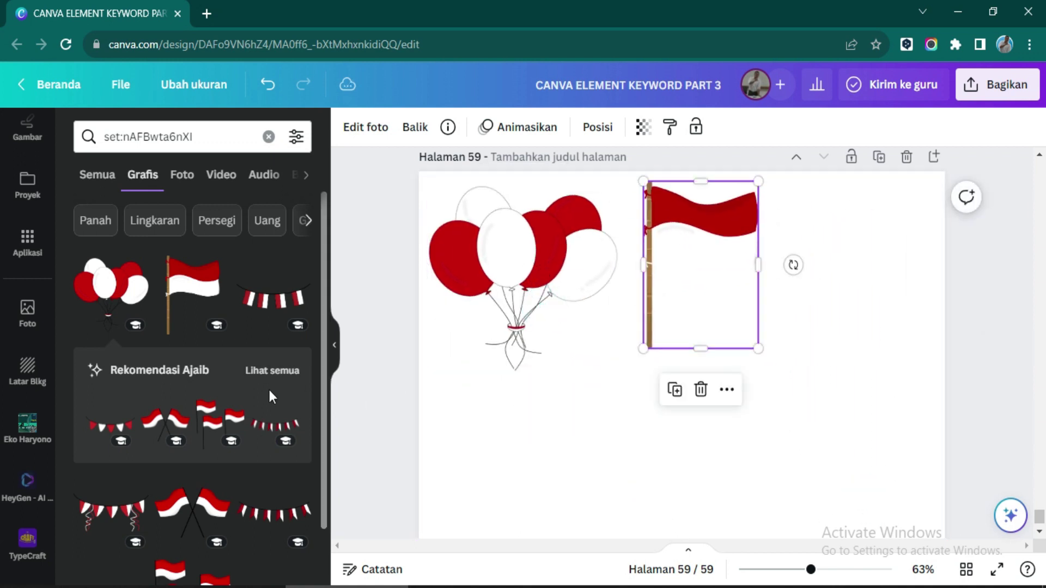
Step: Add the bunting with curly red streamers across the lower part of page 59
left_click(111, 509)
left_click_drag(707, 315, 727, 461)
left_click(935, 301)
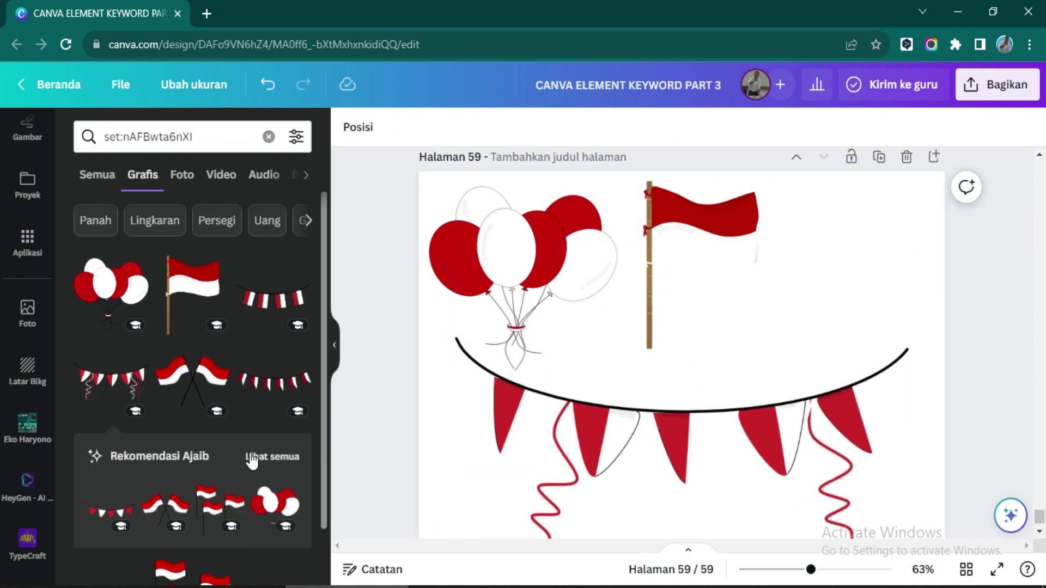
Step: Add the crossed flags to page 59, shrink them and place them on the right side above the bunting
scroll(252, 461, "down", 1)
left_click(182, 316)
left_click_drag(910, 210, 678, 367)
left_click_drag(602, 427, 854, 286)
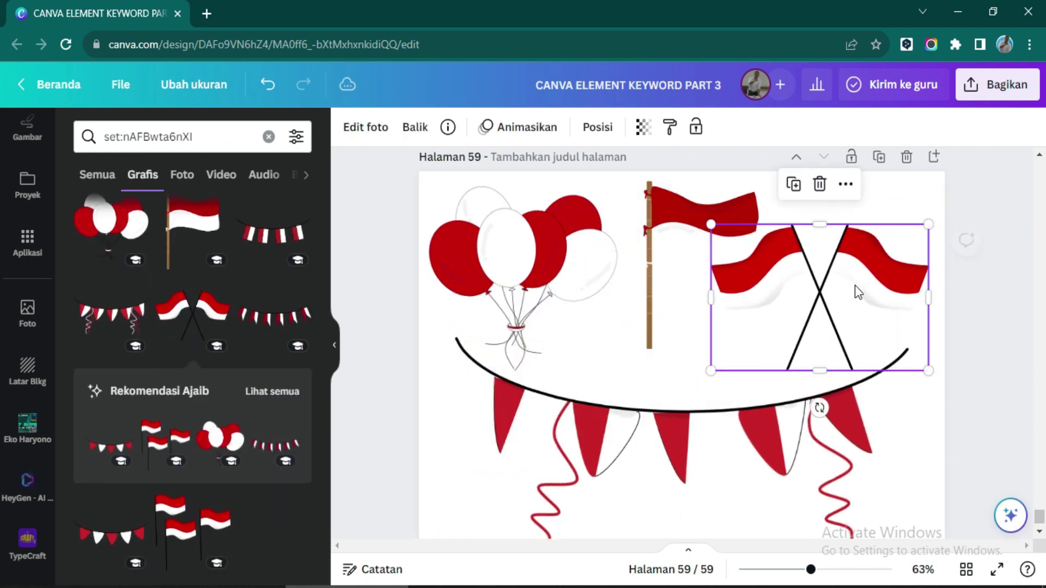
left_click(989, 329)
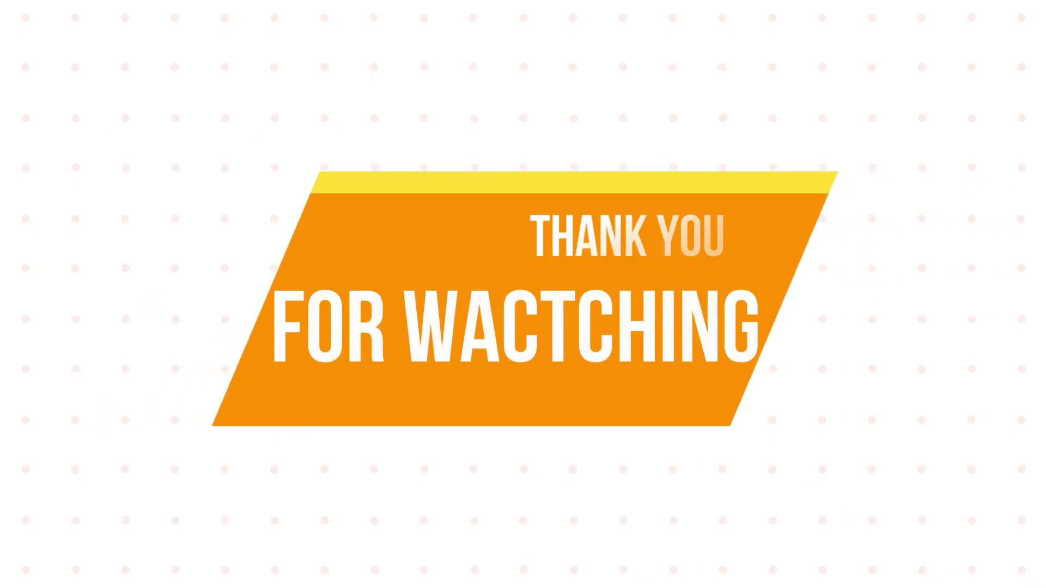